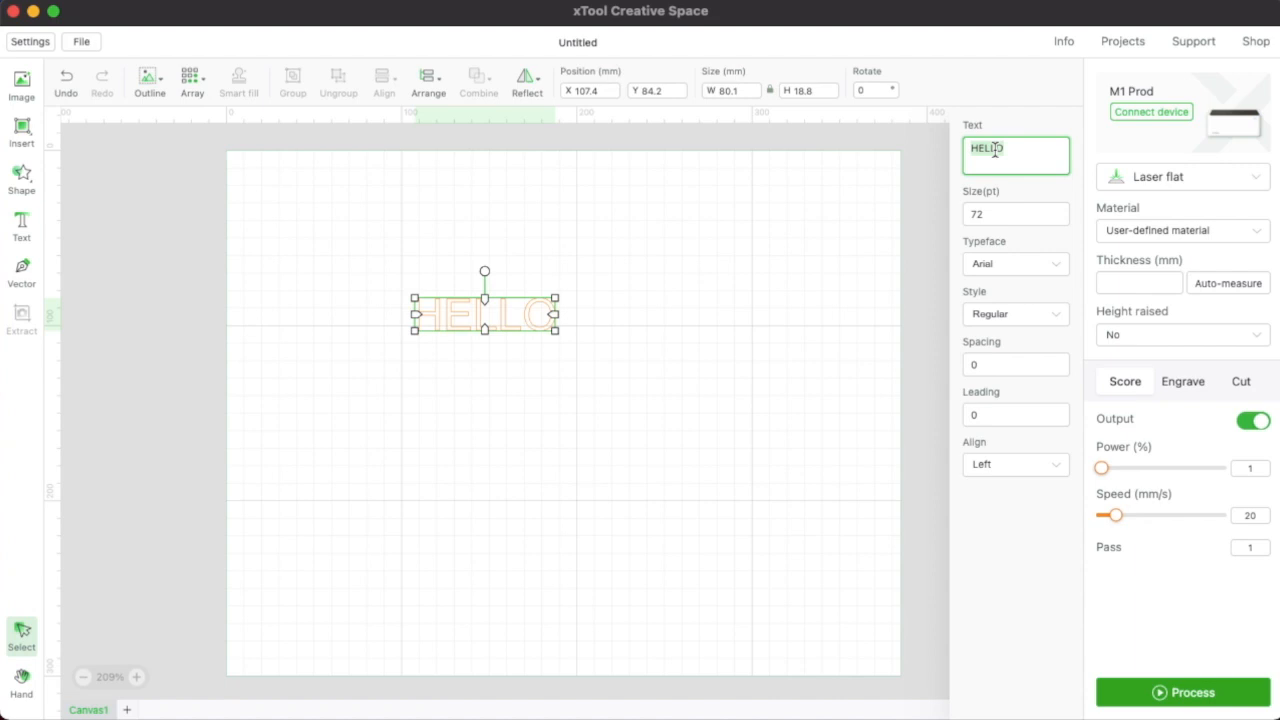
# Replace the HELLO text with the person's first name and set its typeface to Freehand521 BT.
pyautogui.write('Jasper')
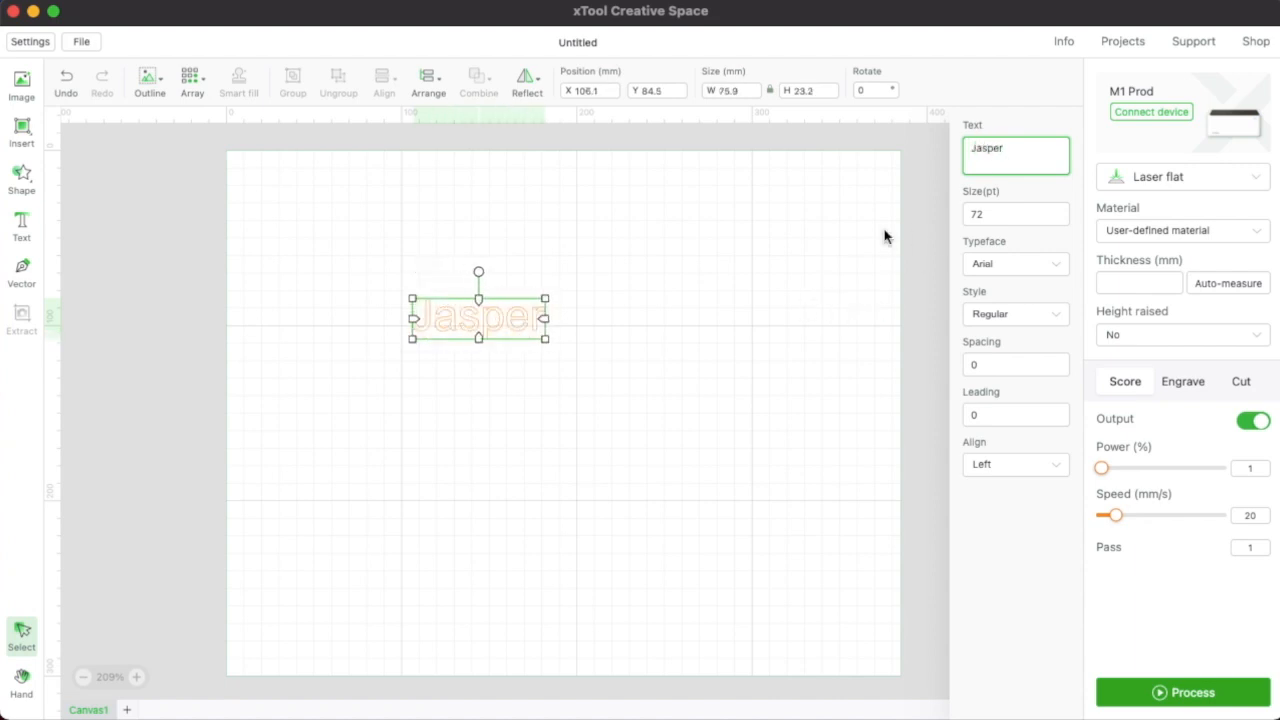
pyautogui.click(1037, 266)
pyautogui.scroll(-1, 1012, 319)
pyautogui.scroll(-5, 1013, 318)
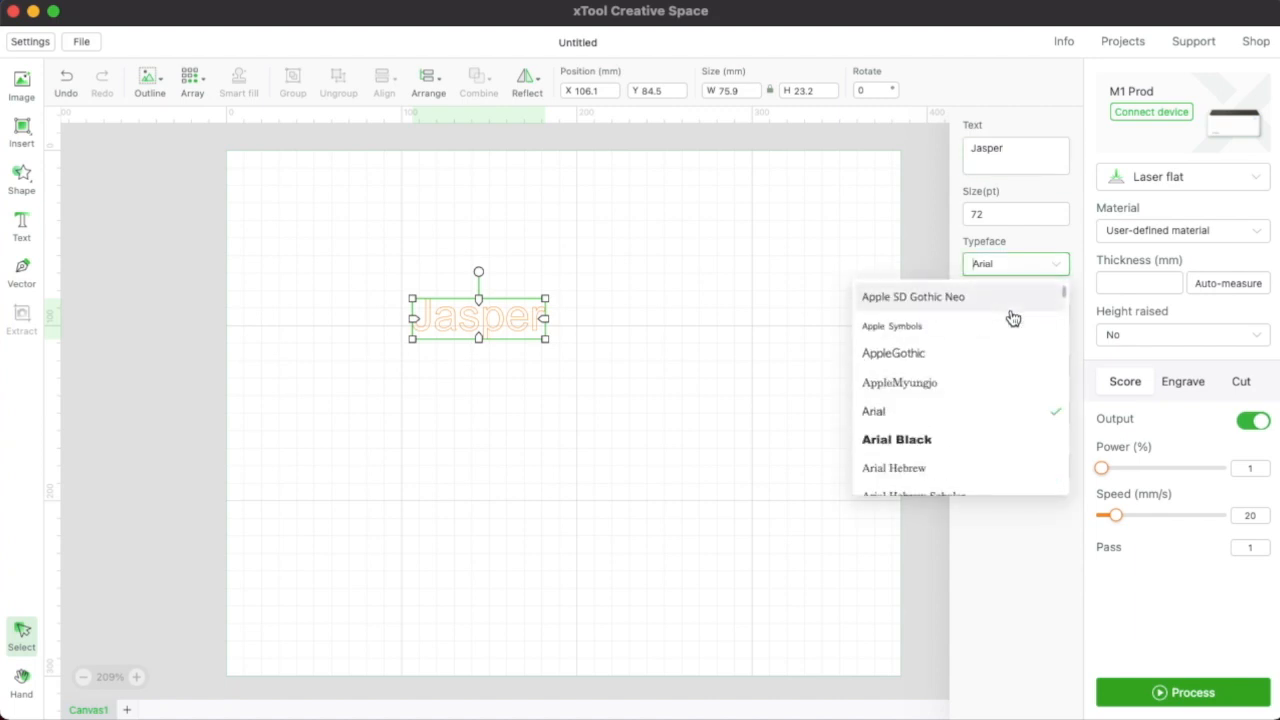
pyautogui.scroll(-6, 1013, 318)
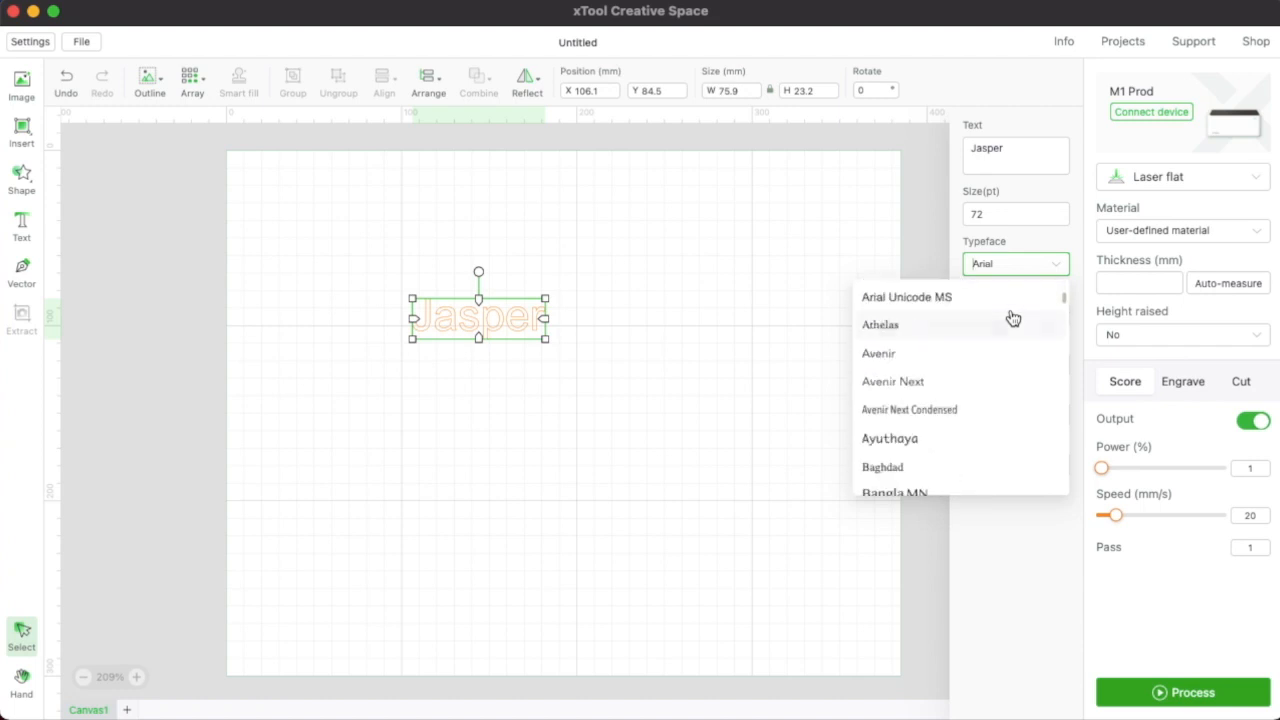
pyautogui.write('f')
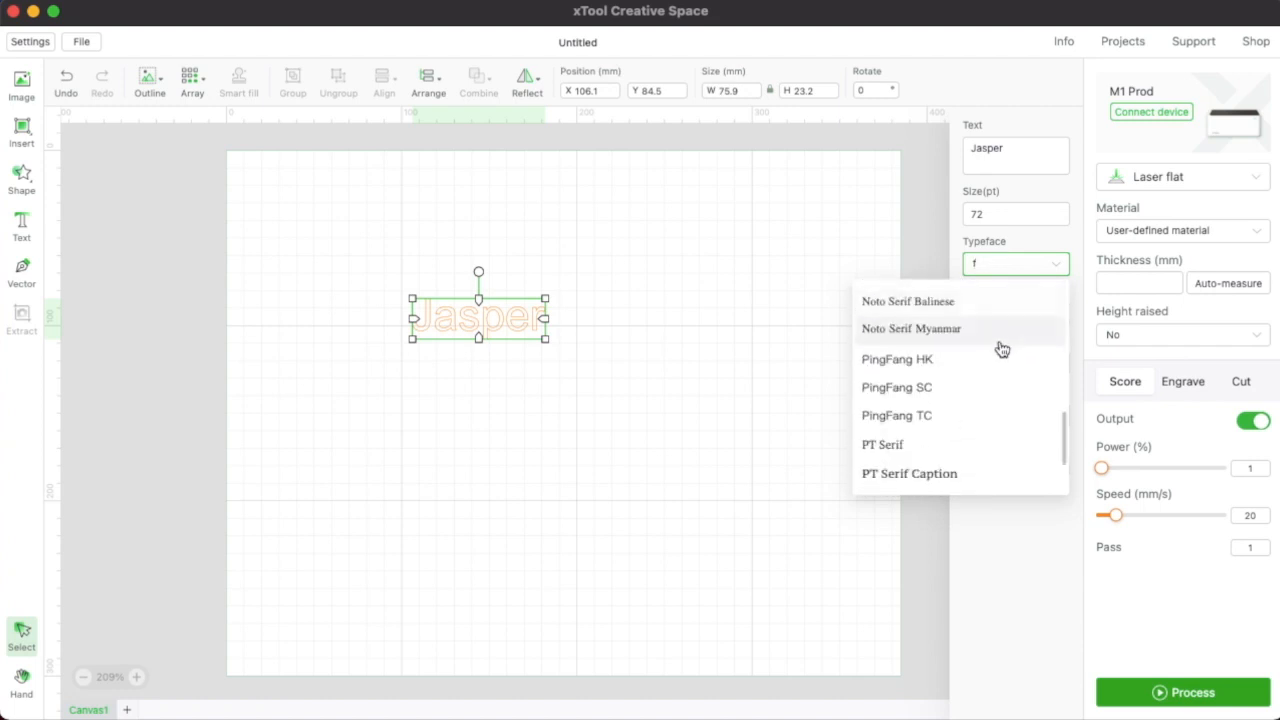
pyautogui.scroll(-1, 1001, 348)
pyautogui.scroll(10, 1001, 348)
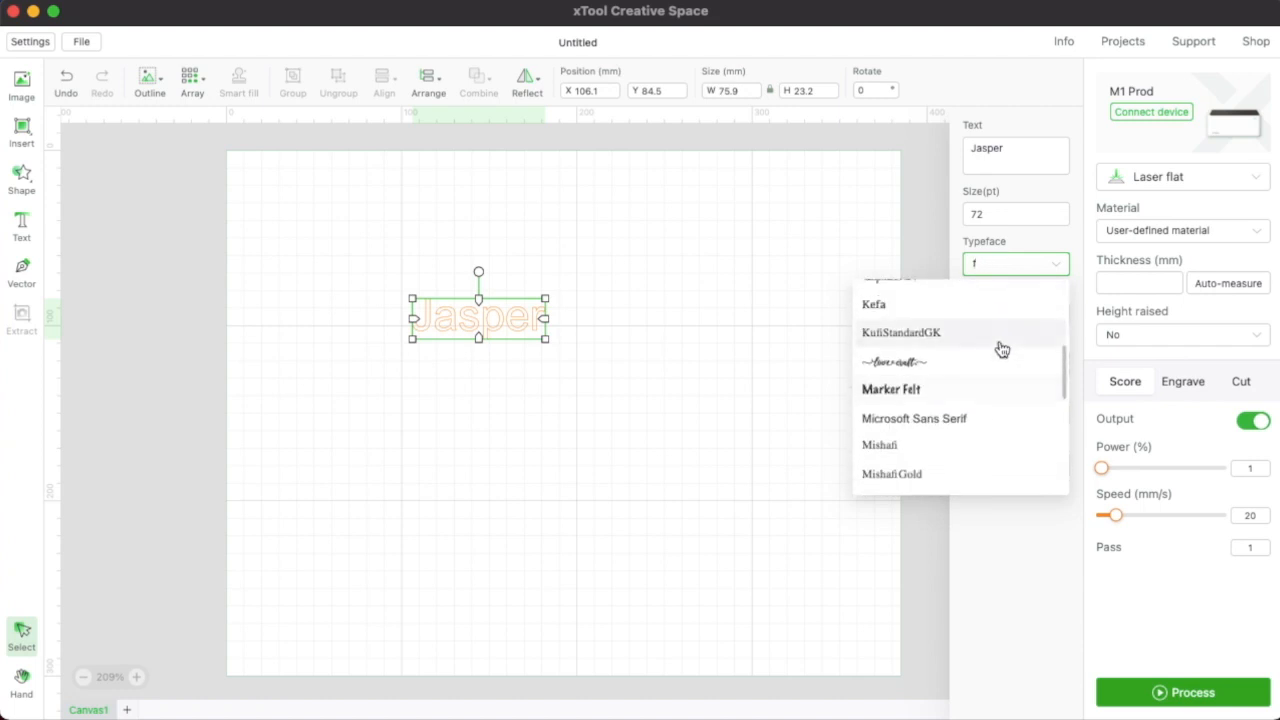
pyautogui.scroll(4, 1001, 348)
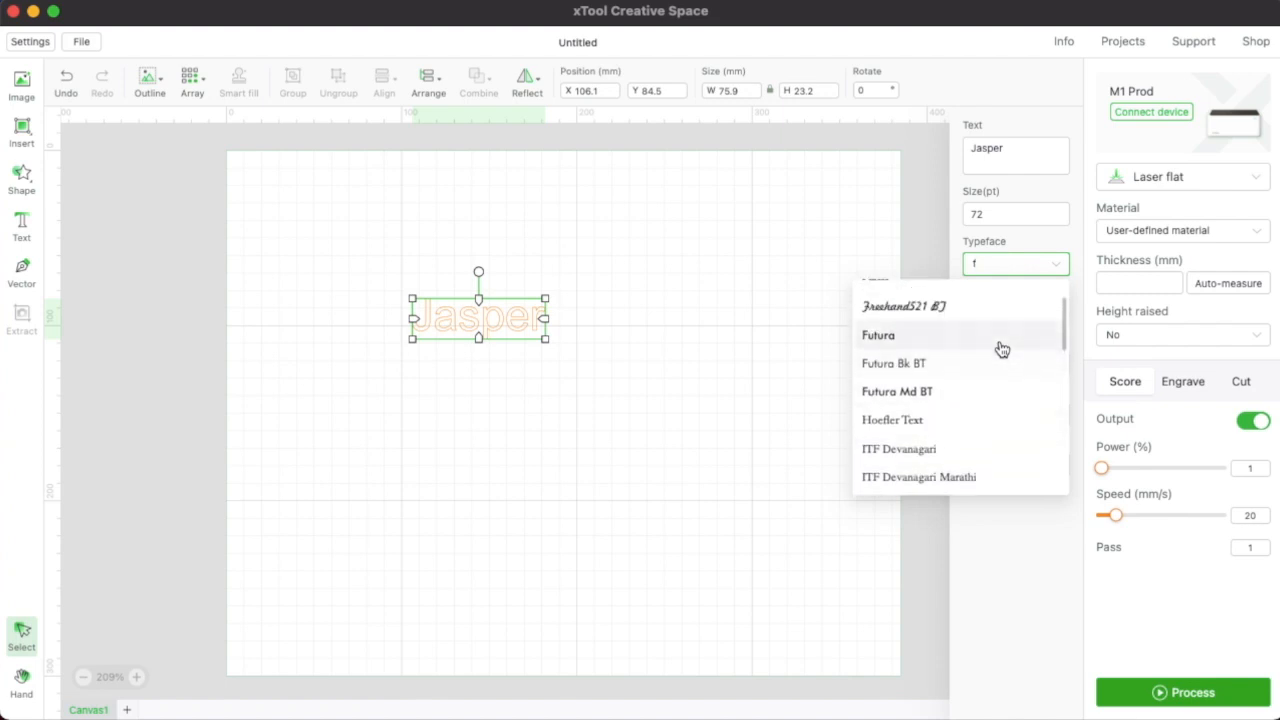
pyautogui.click(952, 312)
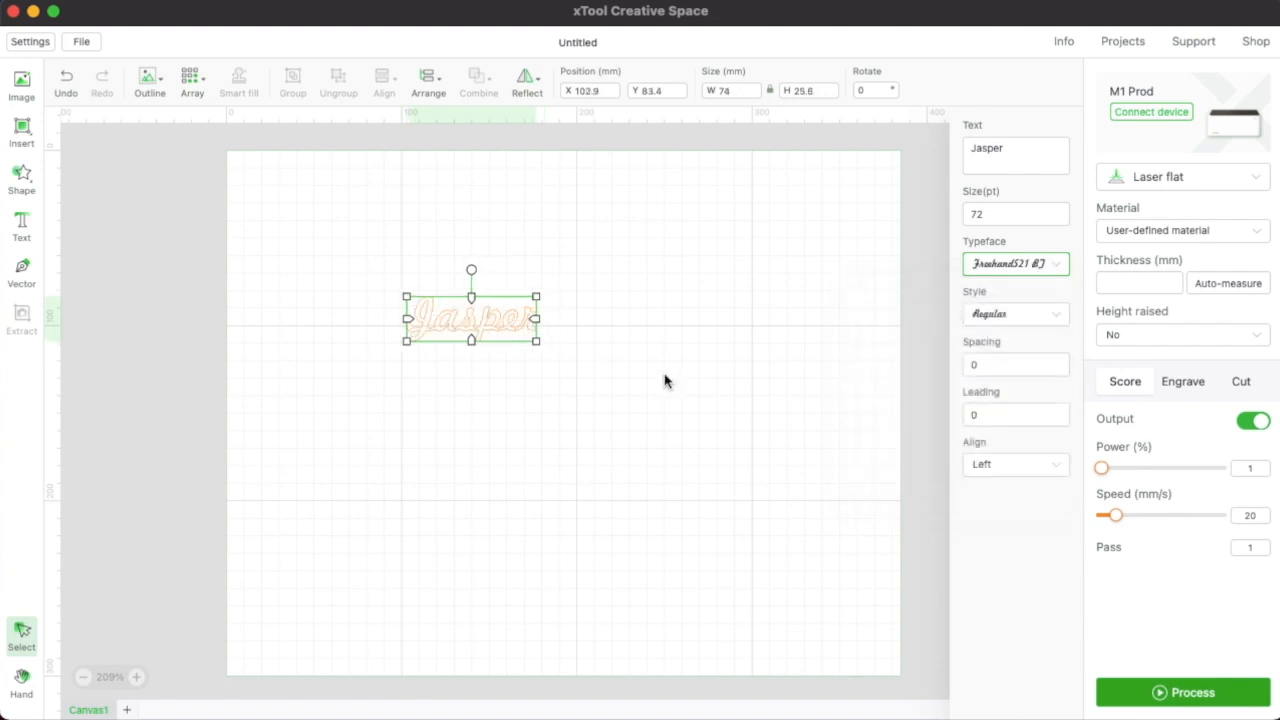
# Duplicate the name text and place the copy exactly over the original.
pyautogui.scroll(1, 710, 418)
pyautogui.scroll(3, 710, 418)
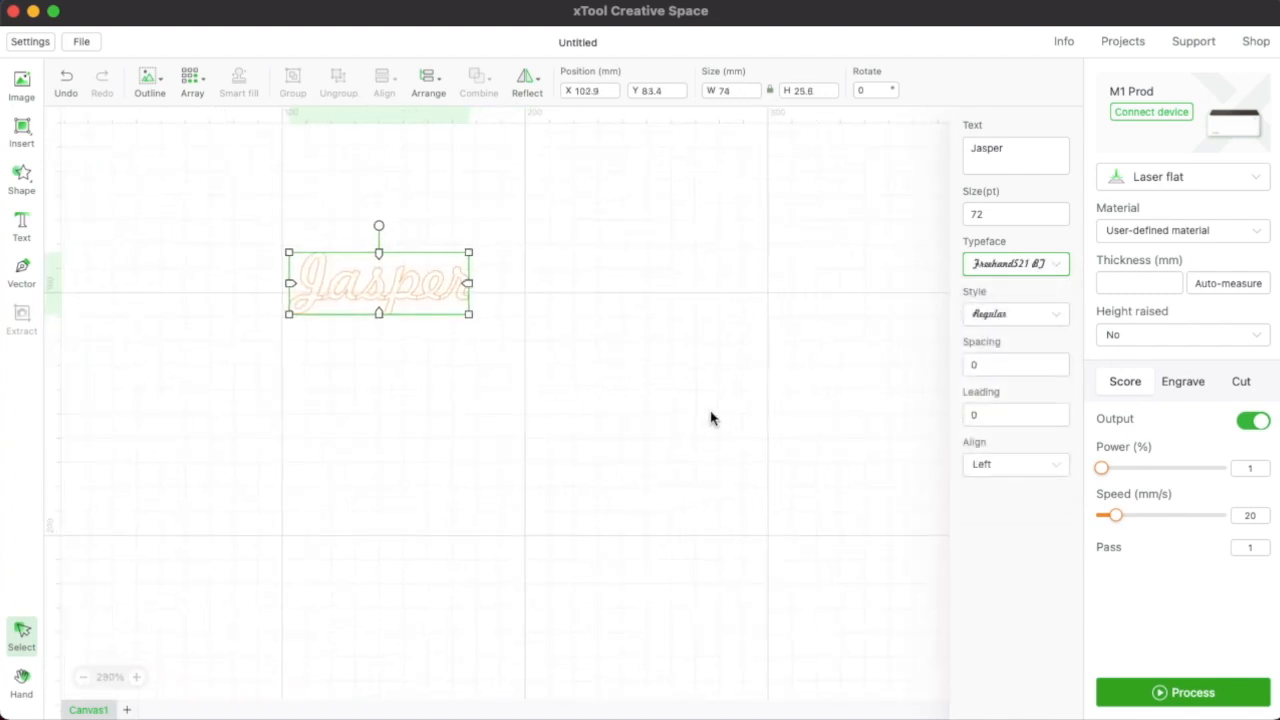
pyautogui.scroll(5, 710, 418)
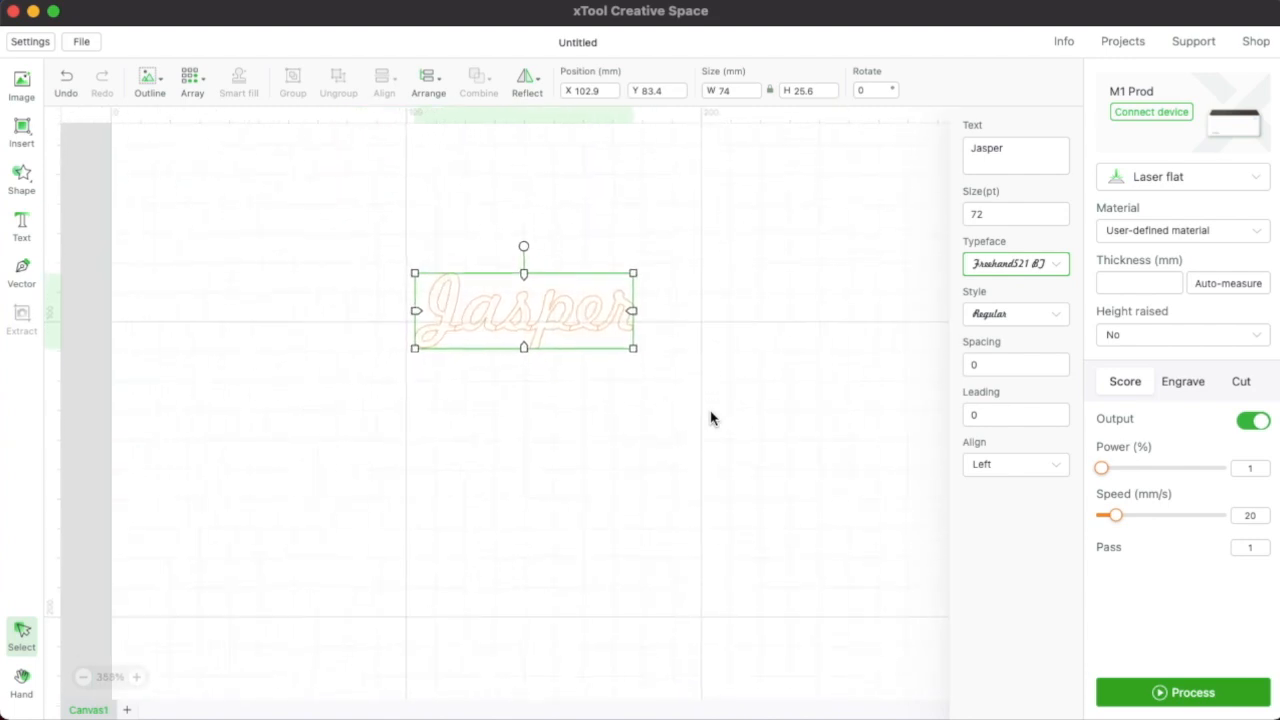
pyautogui.scroll(4, 710, 418)
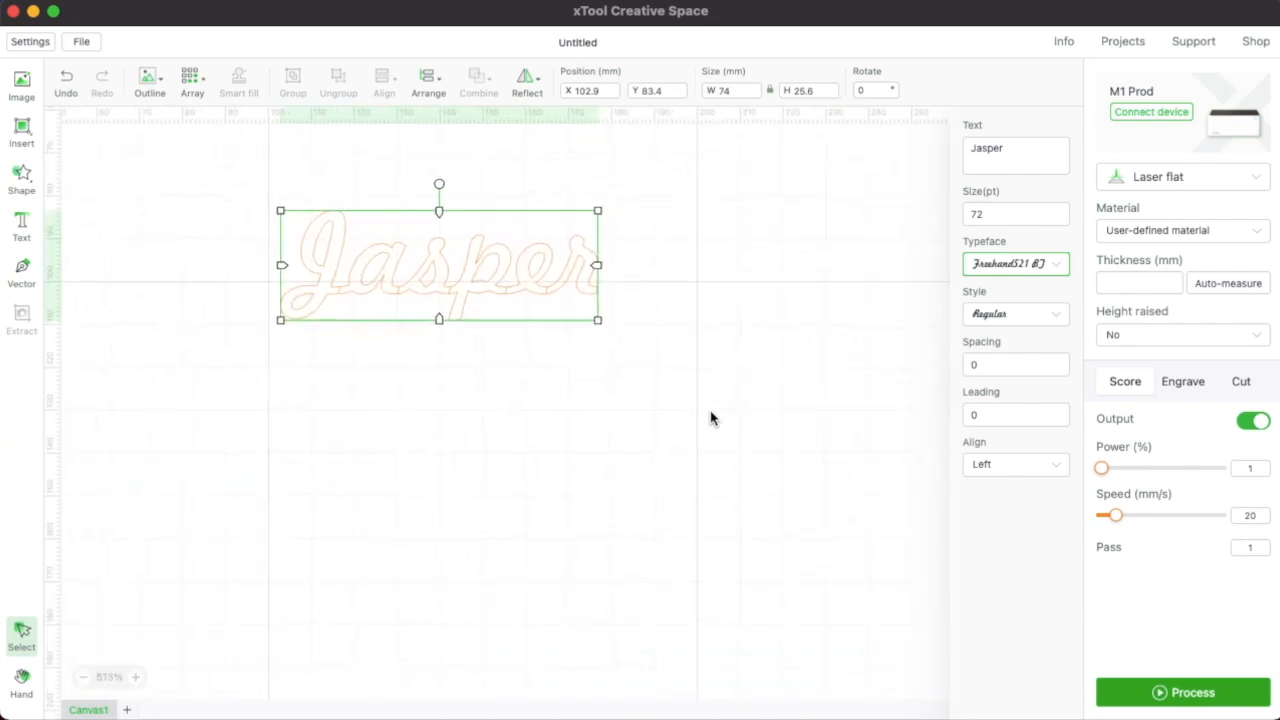
pyautogui.hscroll(2, 710, 418)
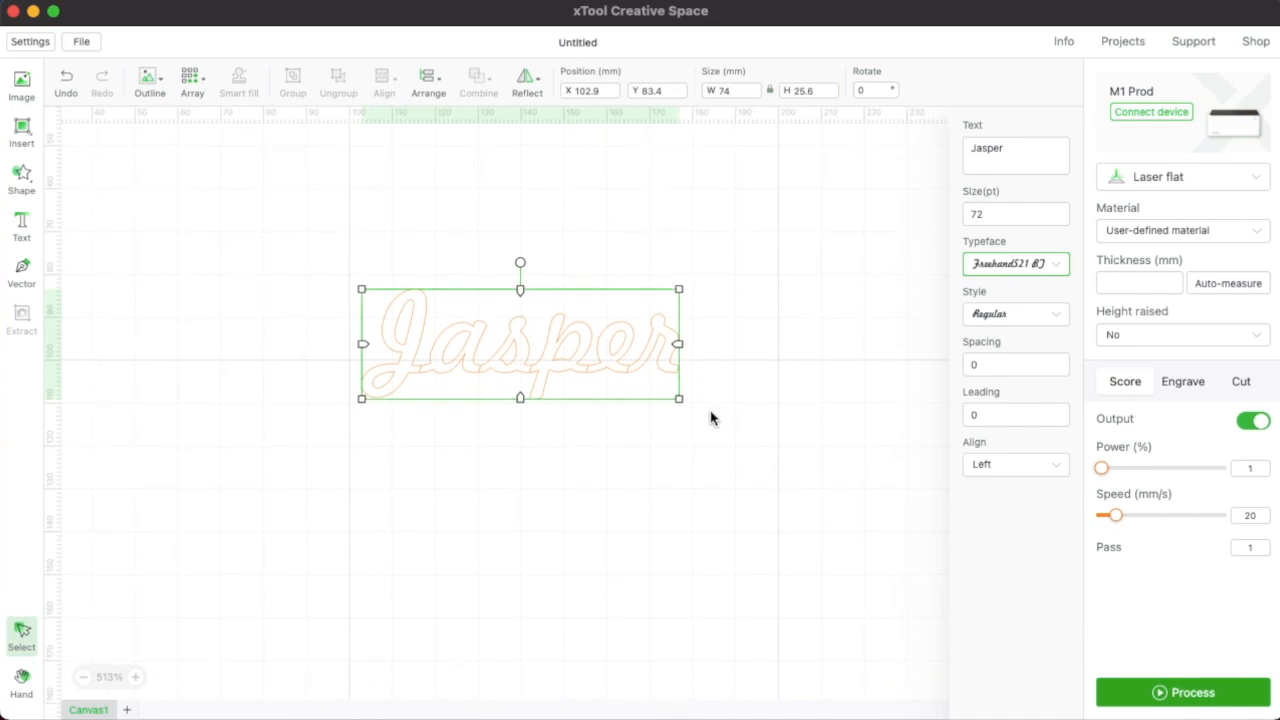
pyautogui.click(815, 389)
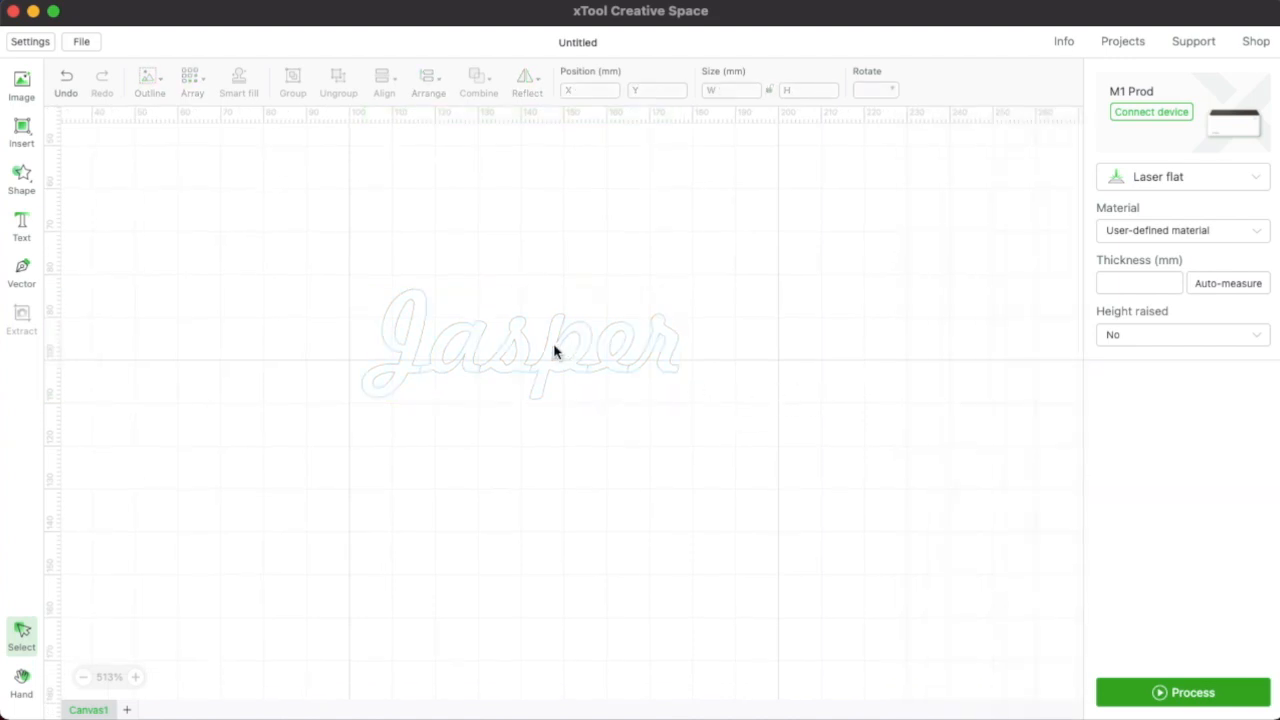
pyautogui.click(556, 351)
pyautogui.rightClick(553, 350)
pyautogui.click(593, 395)
pyautogui.click(600, 458)
pyautogui.rightClick(604, 461)
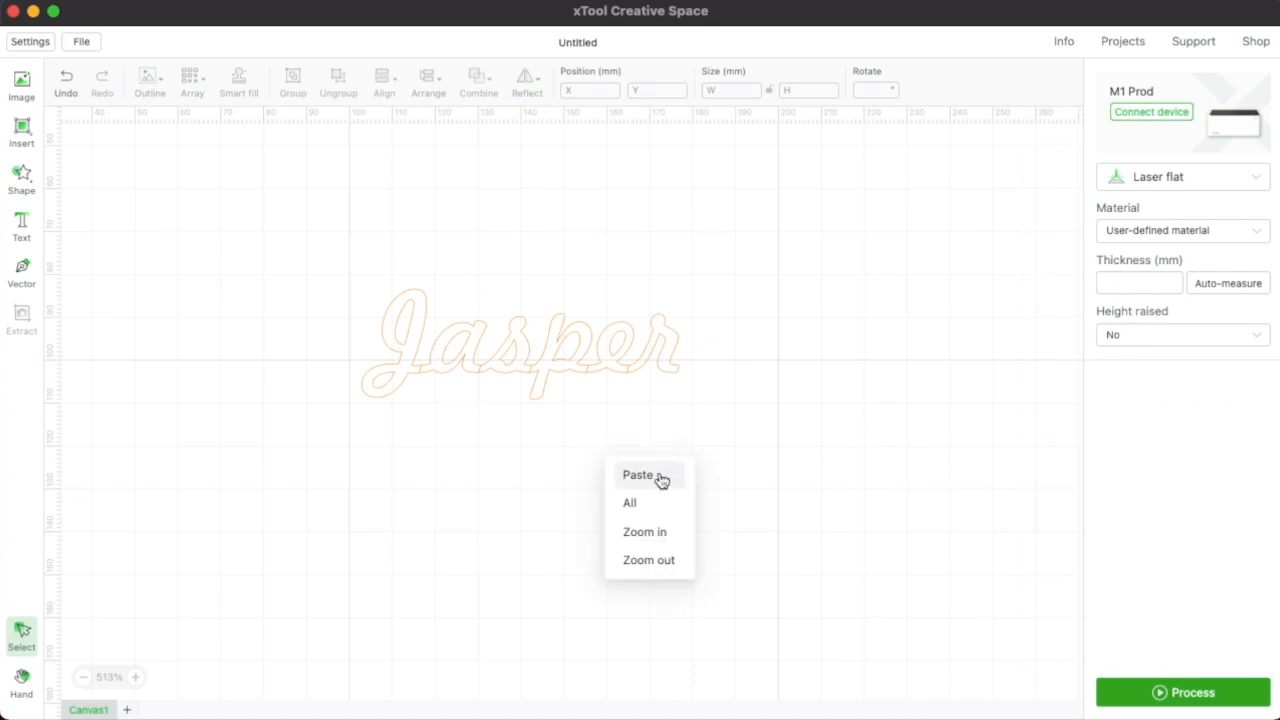
pyautogui.click(638, 475)
pyautogui.moveTo(806, 511); pyautogui.dragTo(560, 337)
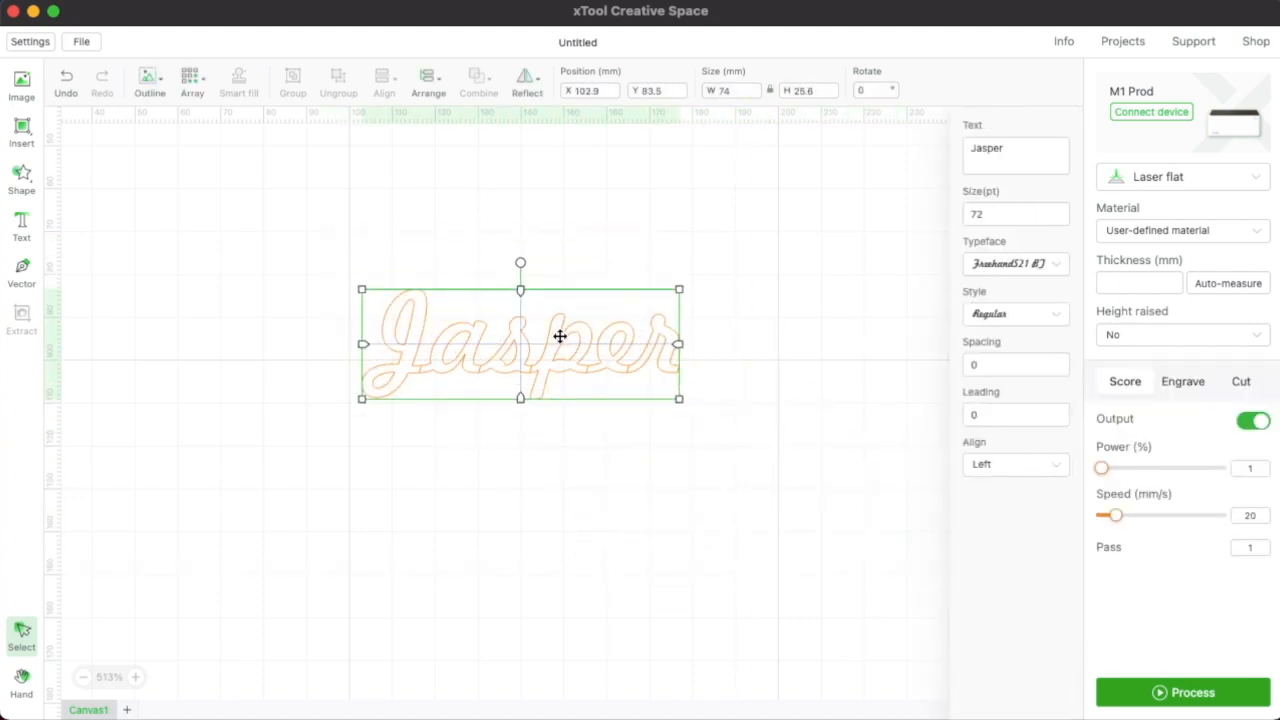
# Select both overlapping name texts and combine them with Unite.
pyautogui.click(709, 463)
pyautogui.moveTo(329, 232); pyautogui.dragTo(730, 458)
pyautogui.click(478, 80)
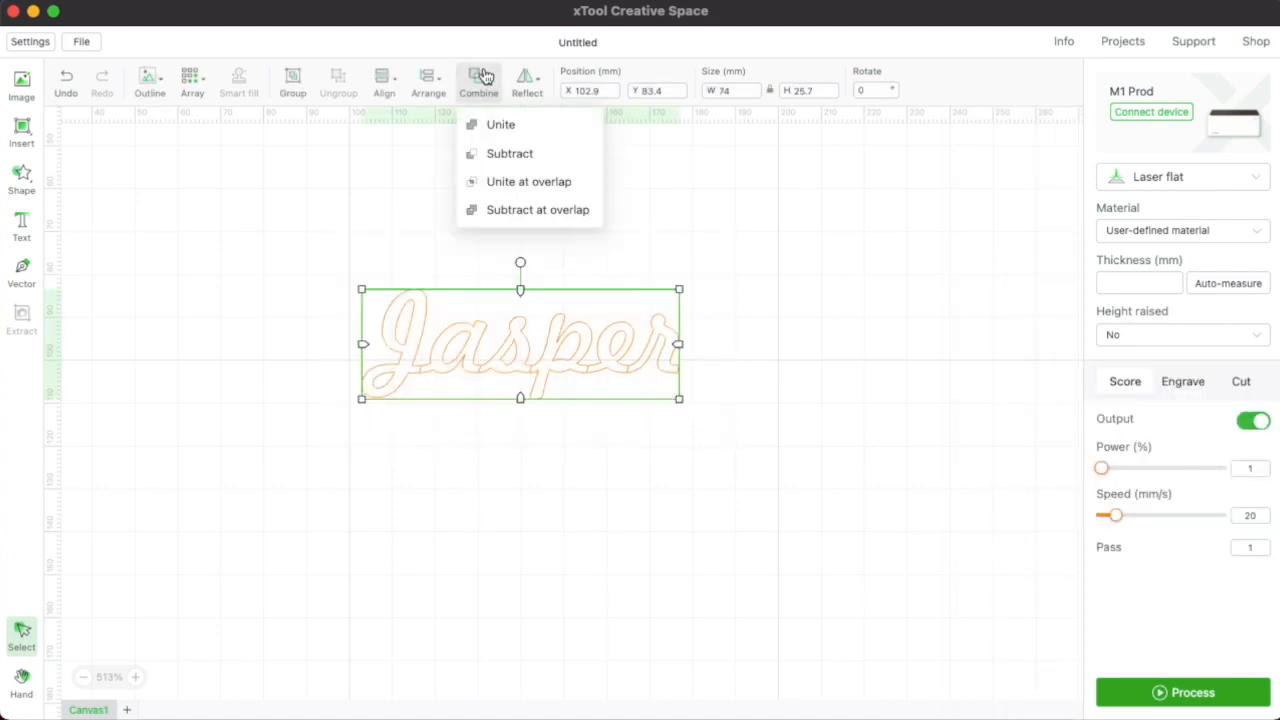
pyautogui.click(501, 128)
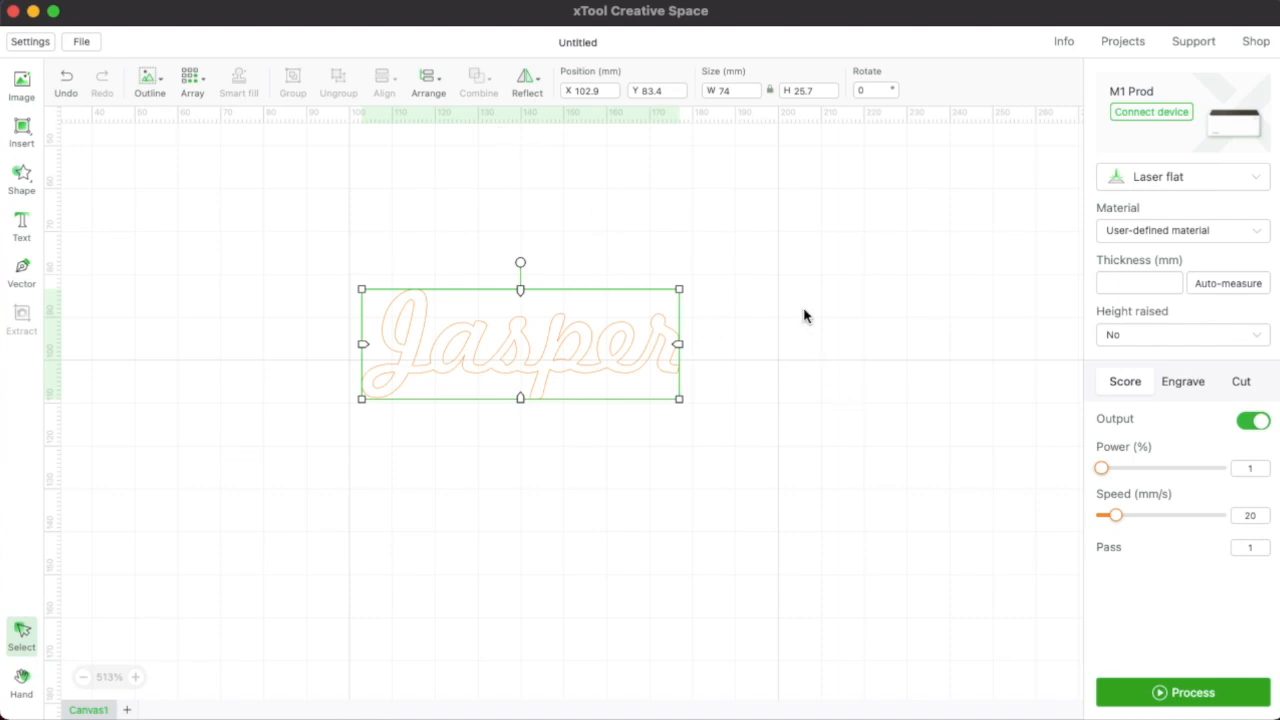
pyautogui.click(754, 351)
# Move the united name shape to about X 47.3, Y 128.4 mm on the canvas.
pyautogui.click(598, 364)
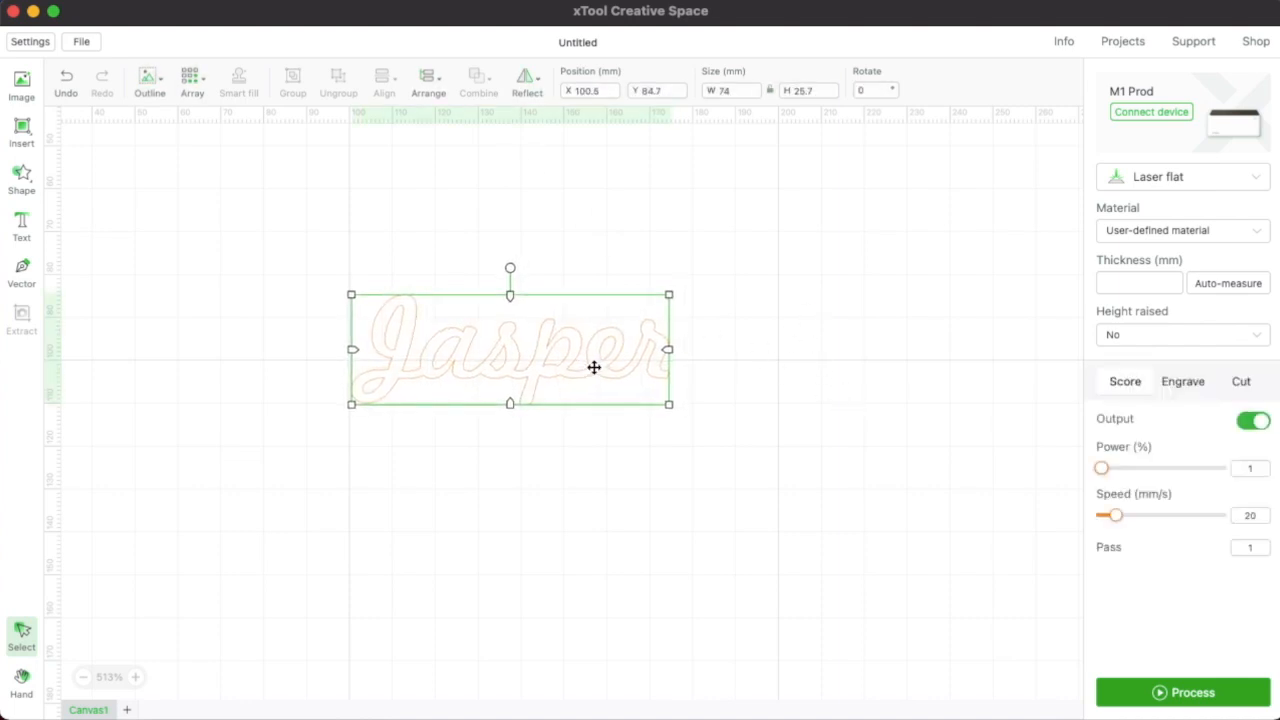
pyautogui.scroll(-3, 597, 365)
pyautogui.scroll(-4, 594, 367)
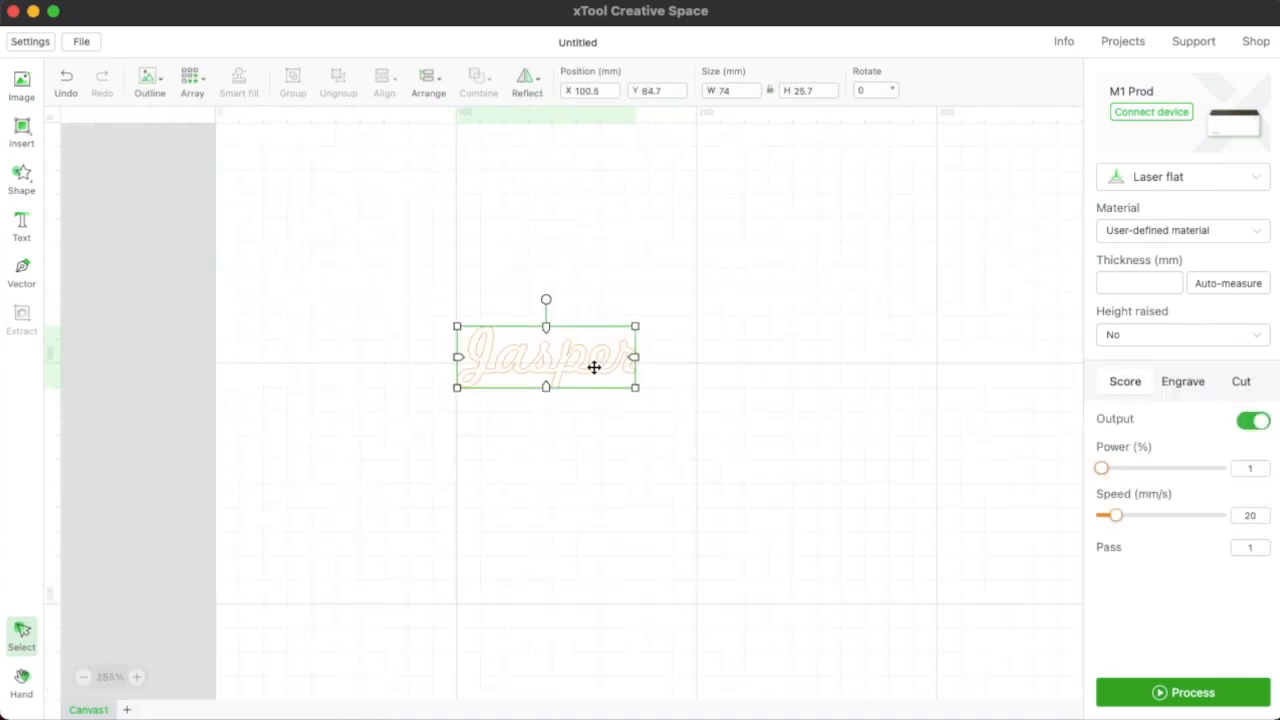
pyautogui.moveTo(592, 367); pyautogui.dragTo(481, 458)
pyautogui.scroll(-2, 481, 460)
pyautogui.hscroll(2, 481, 460)
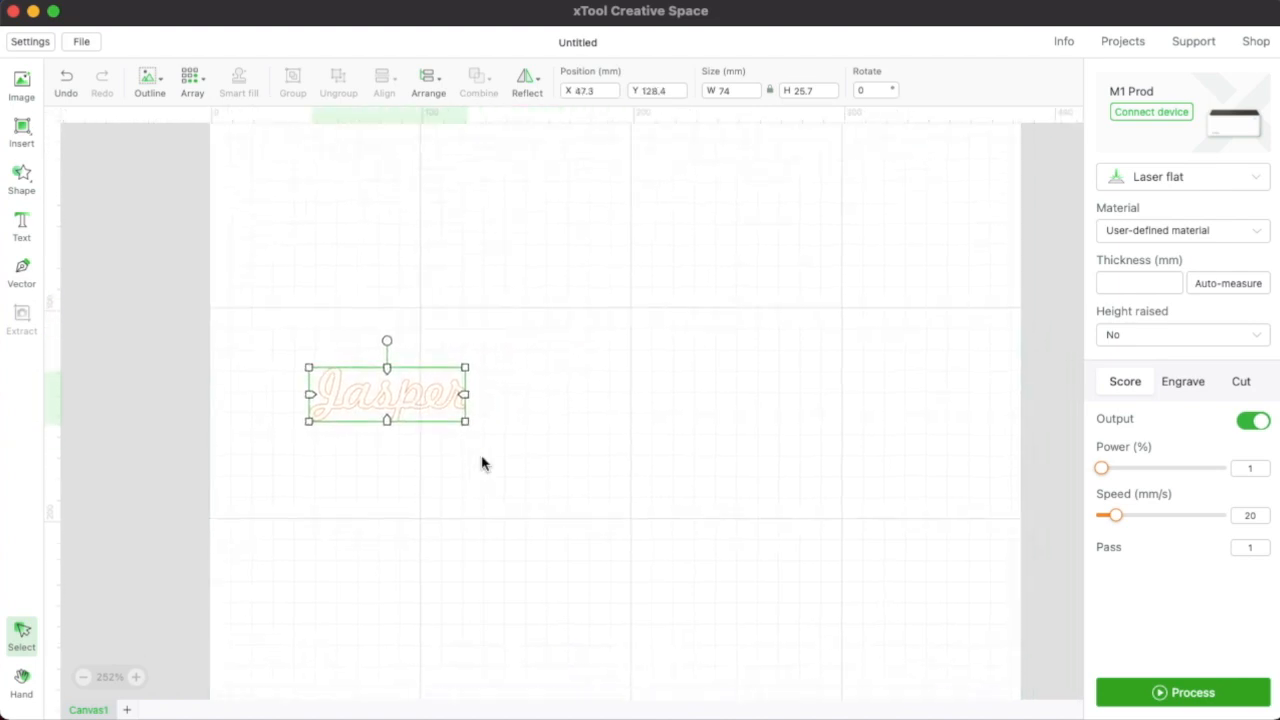
pyautogui.scroll(-1, 475, 468)
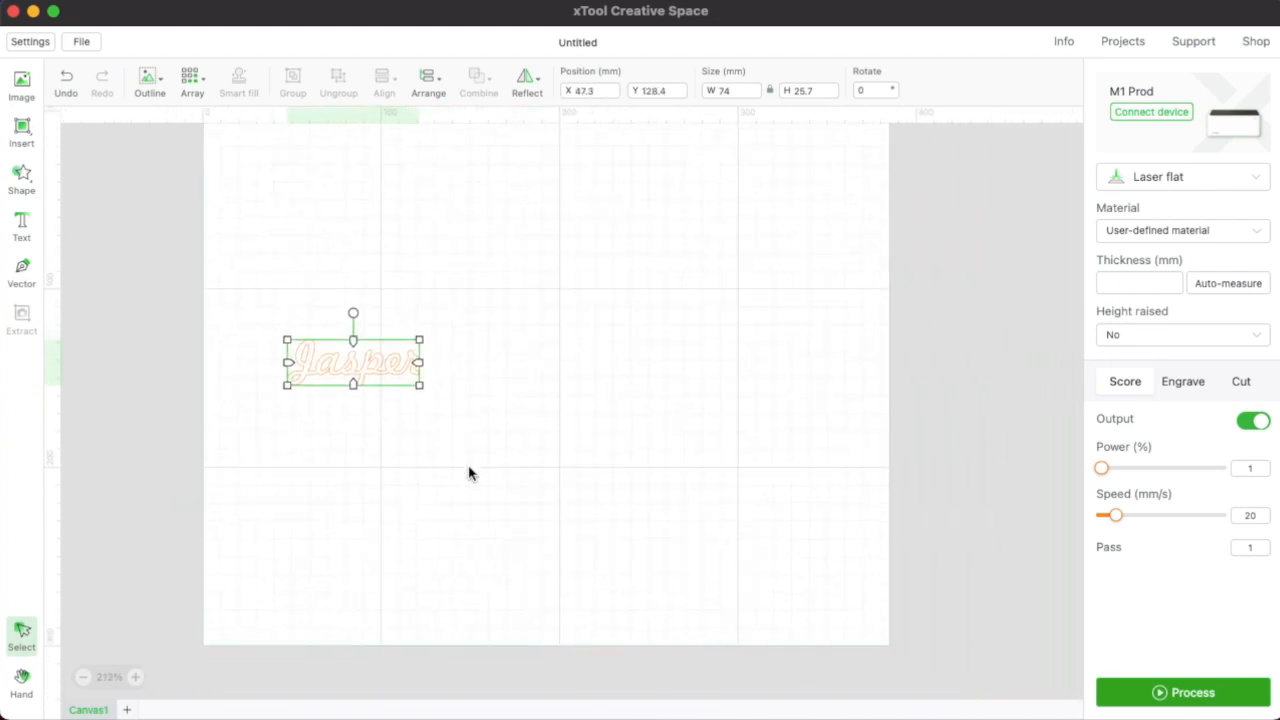
pyautogui.scroll(-4, 470, 473)
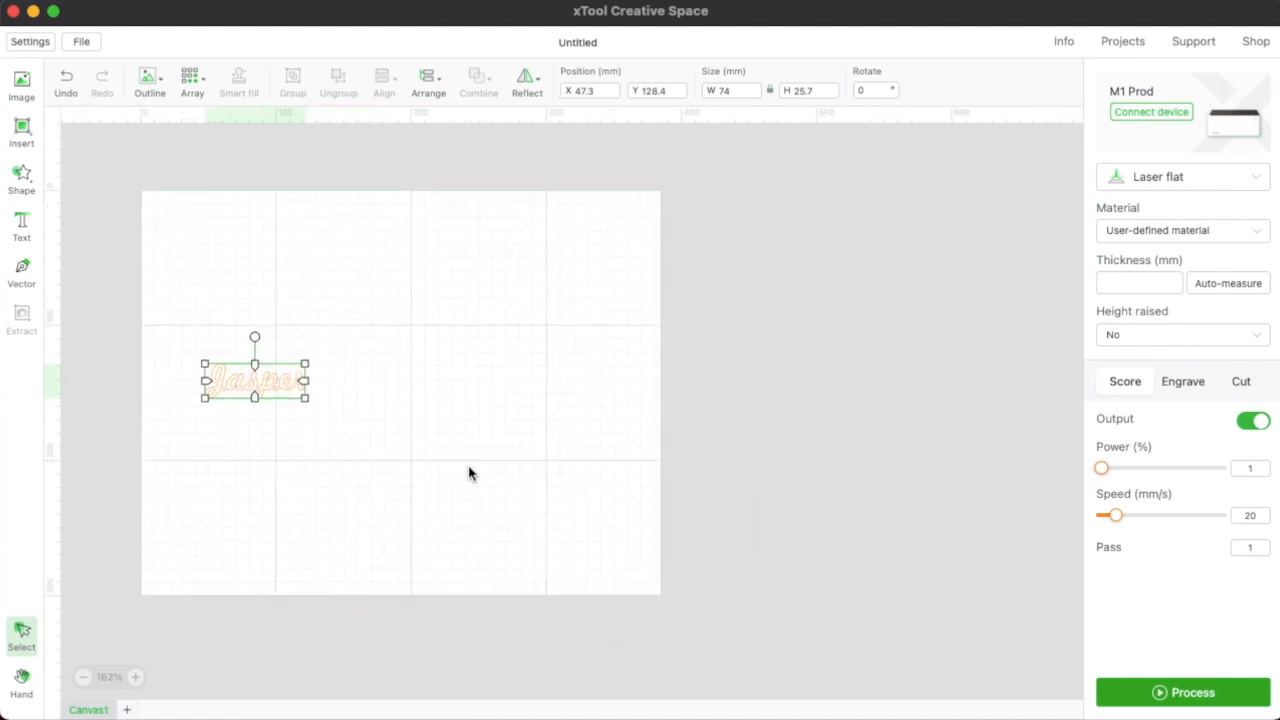
# Start a circular array of the name shape and set it to 6 copies.
pyautogui.click(196, 84)
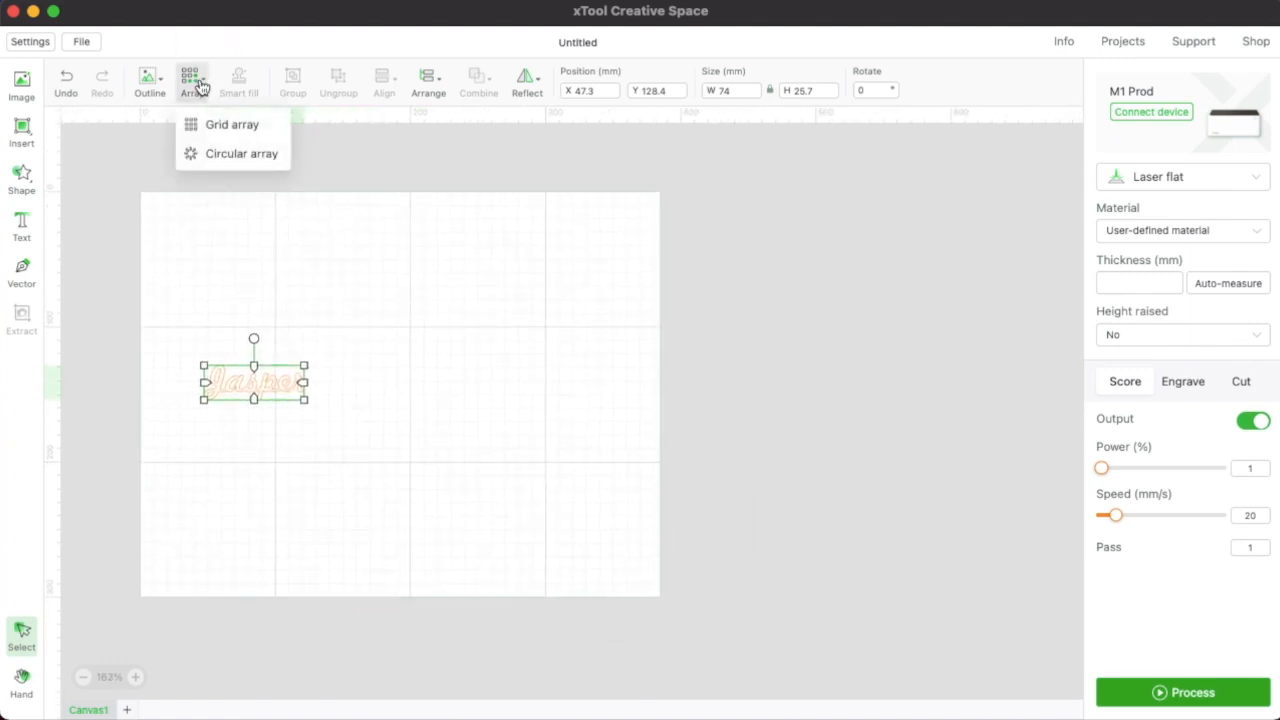
pyautogui.click(223, 158)
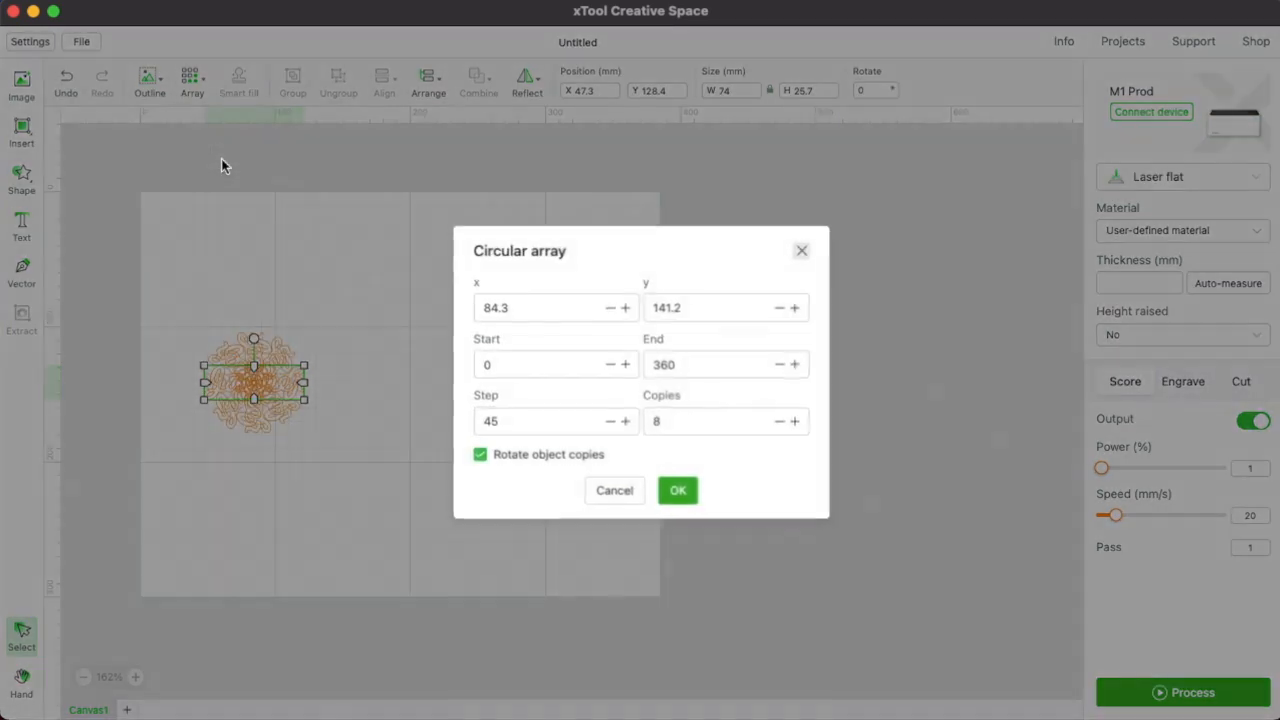
pyautogui.click(782, 424)
pyautogui.click(782, 424)
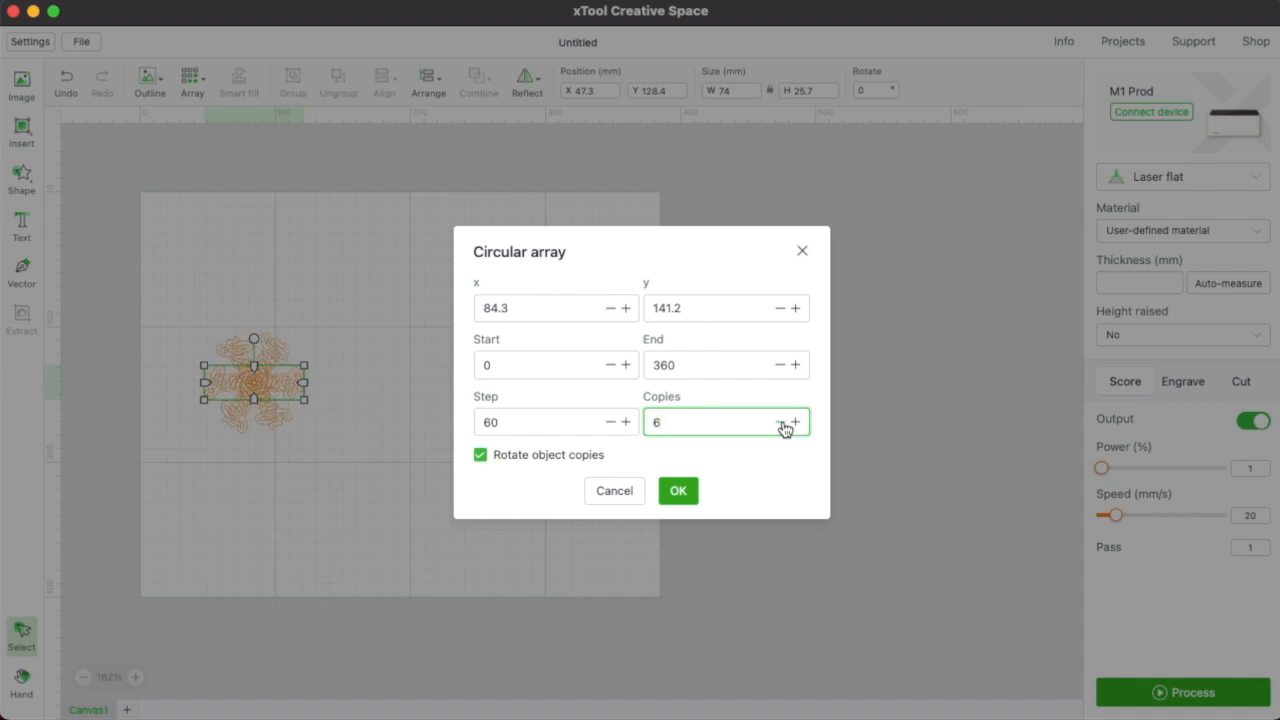
# Try X values of 100, 120, 140 and 135 for the circular array's centre.
pyautogui.moveTo(528, 310); pyautogui.dragTo(474, 308)
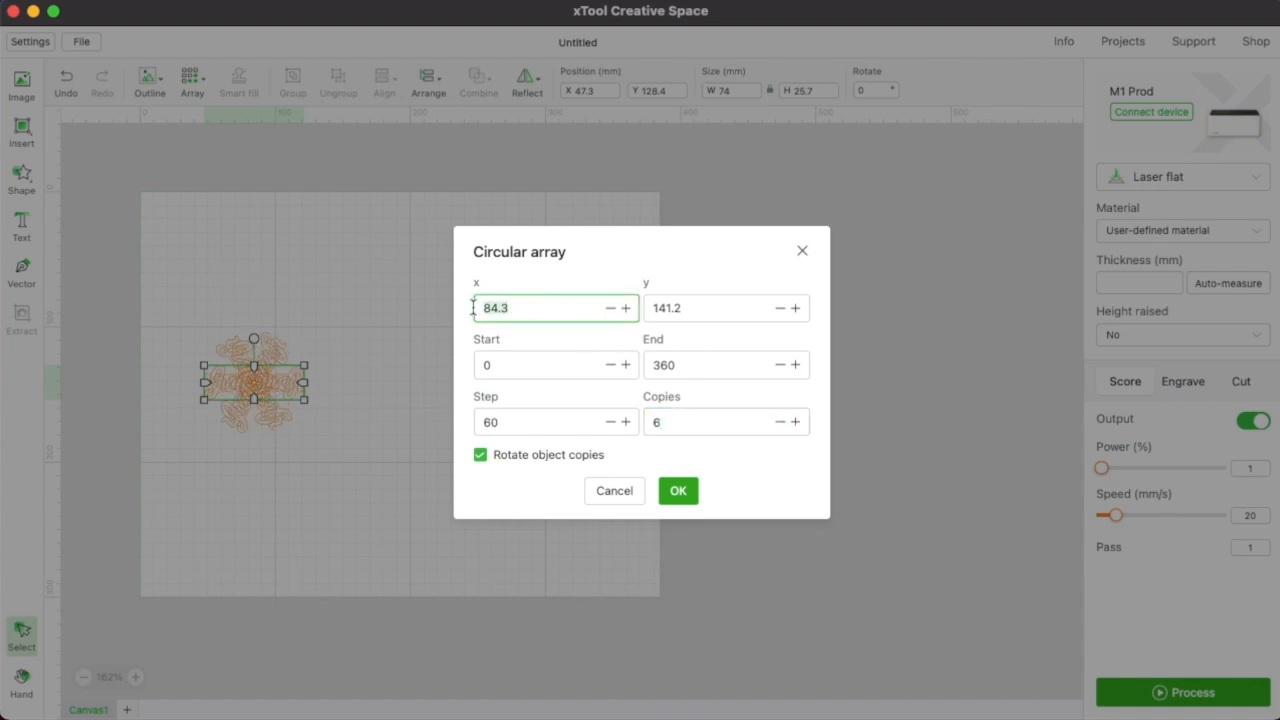
pyautogui.write('100')
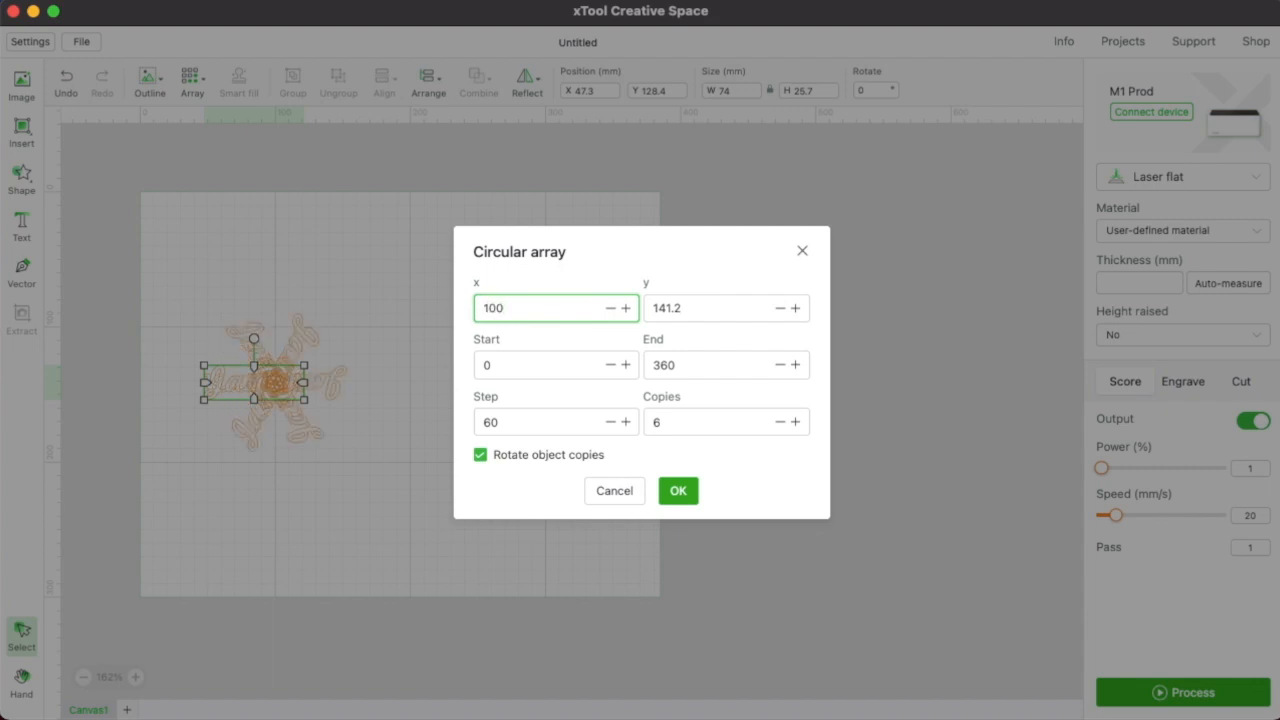
pyautogui.press('BackSpace')
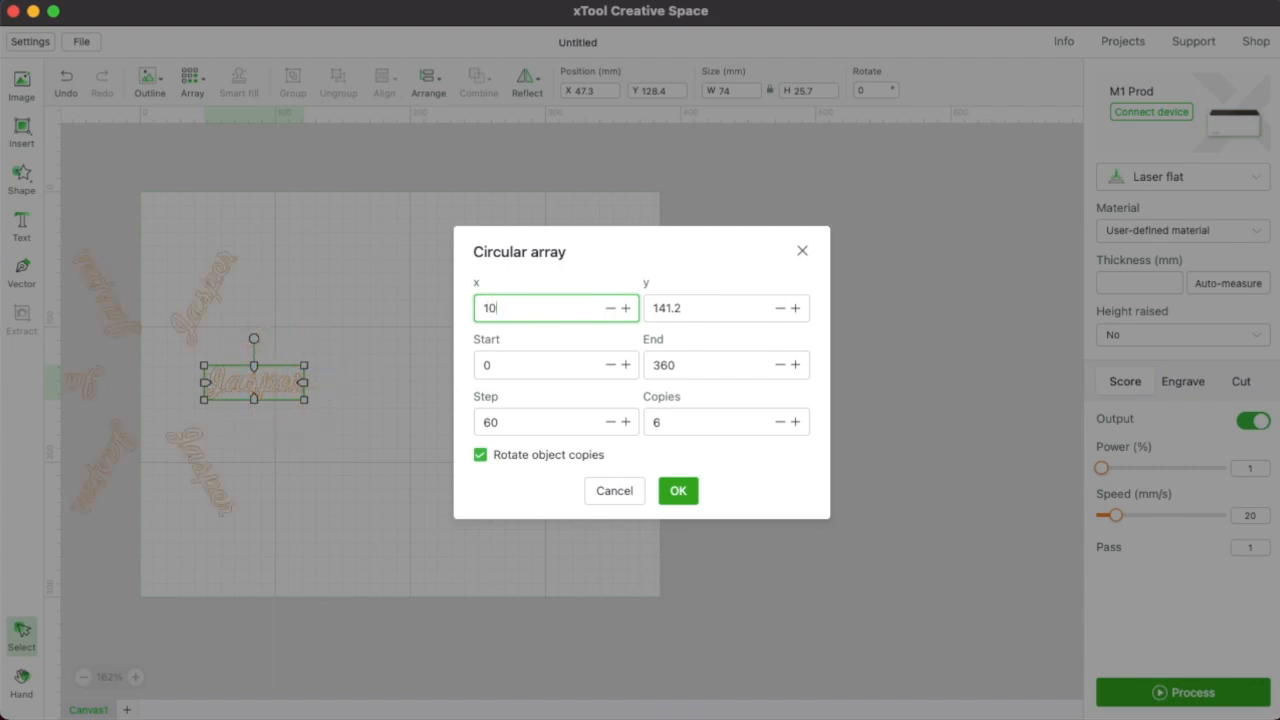
pyautogui.press('BackSpace')
pyautogui.write('20')
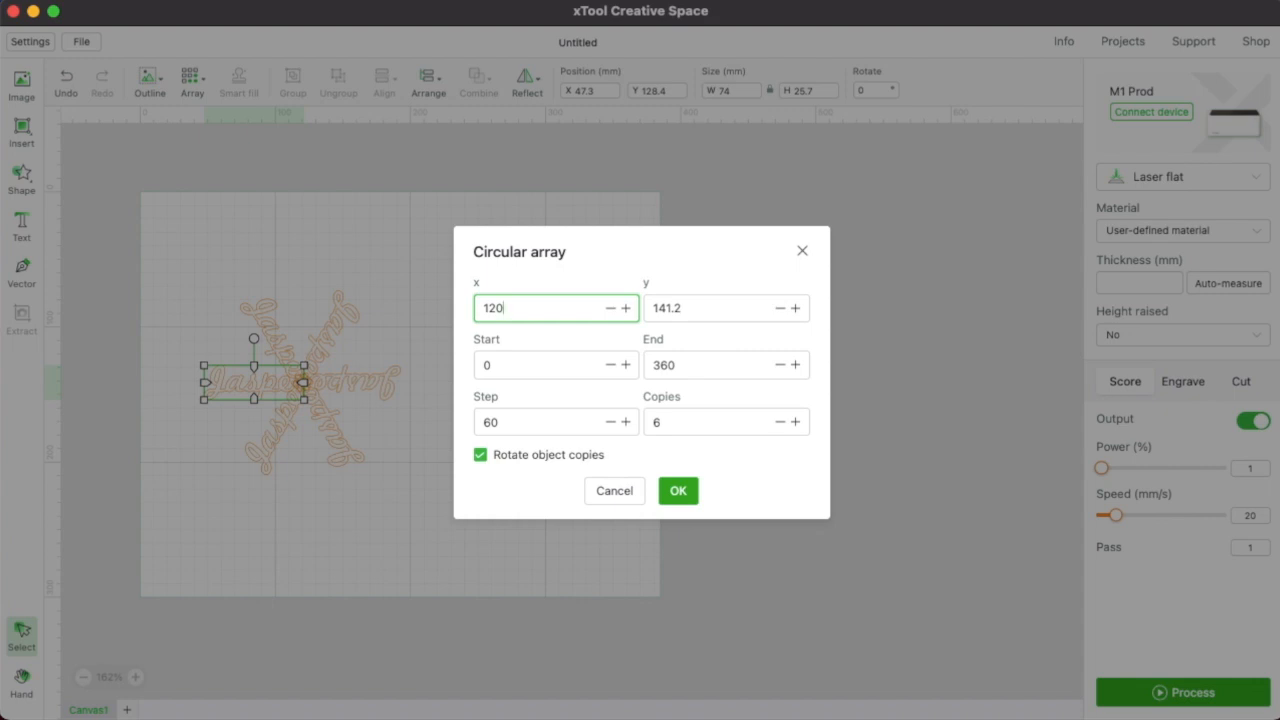
pyautogui.press('BackSpace')
pyautogui.press('BackSpace')
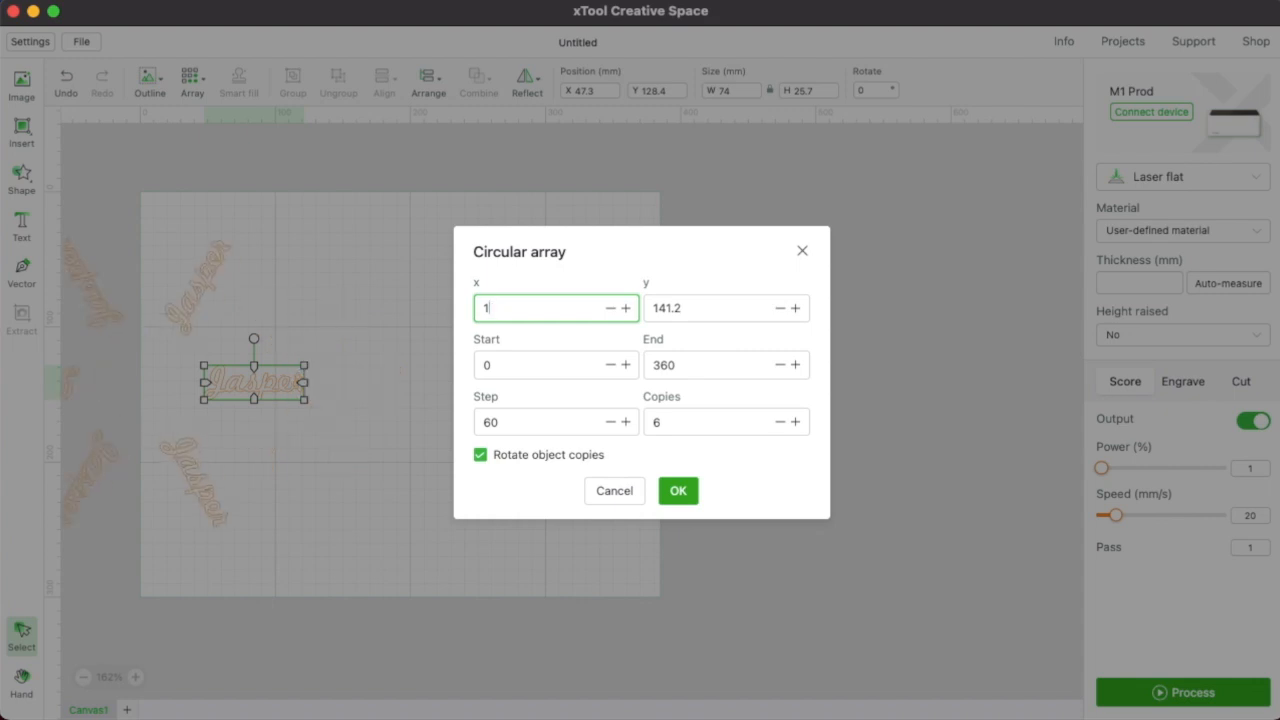
pyautogui.write('40')
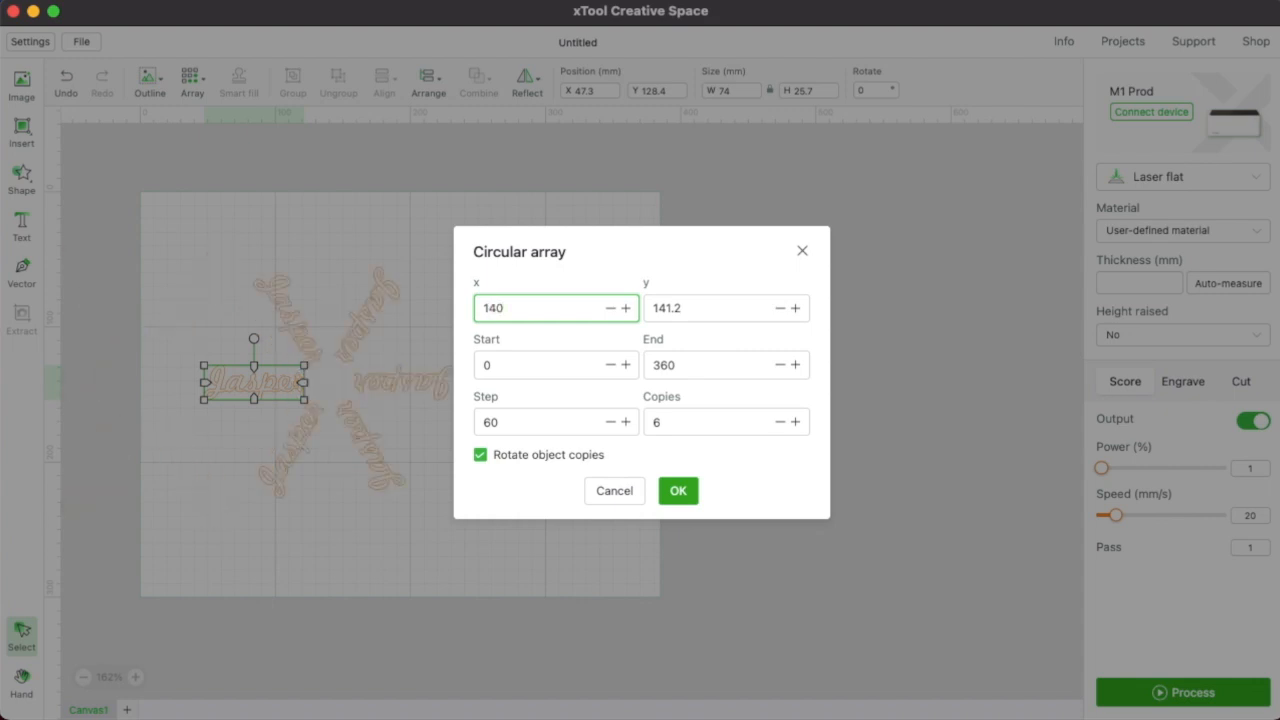
pyautogui.press('BackSpace')
pyautogui.press('BackSpace')
pyautogui.write('35')
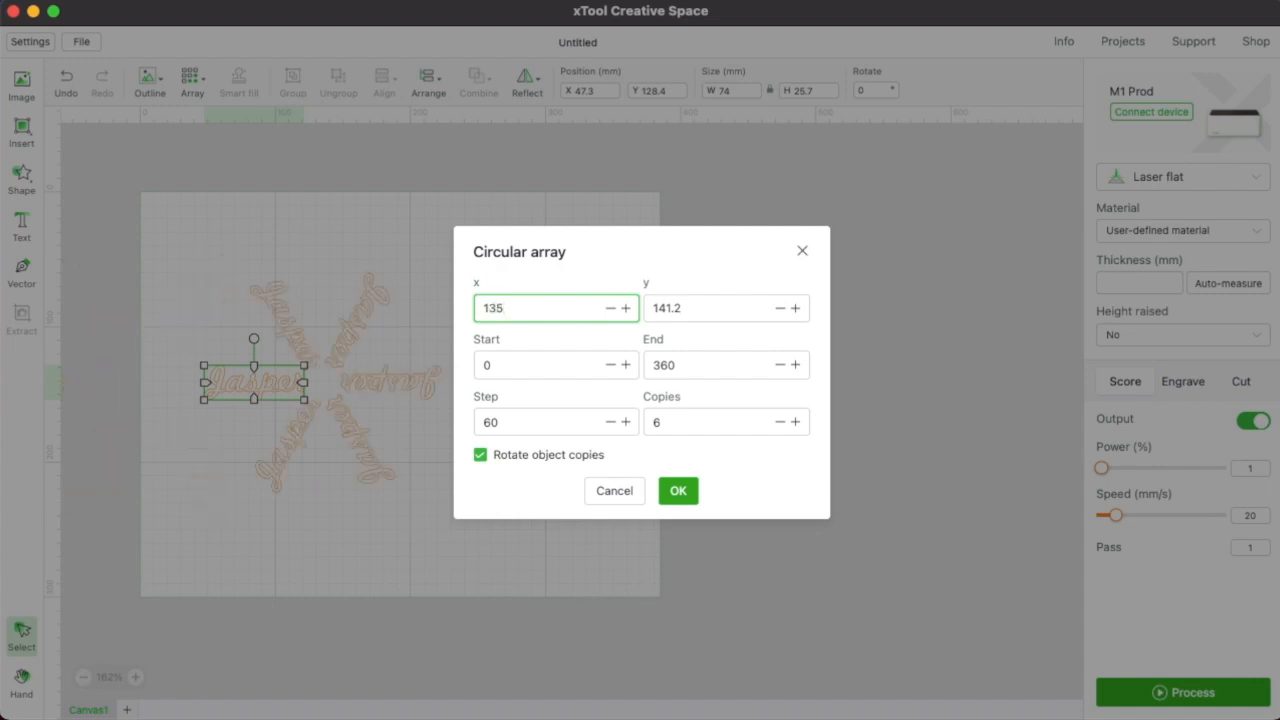
# Set the circular array's centre X to 130, apply the array and deselect the shapes.
pyautogui.press('BackSpace')
pyautogui.write('0')
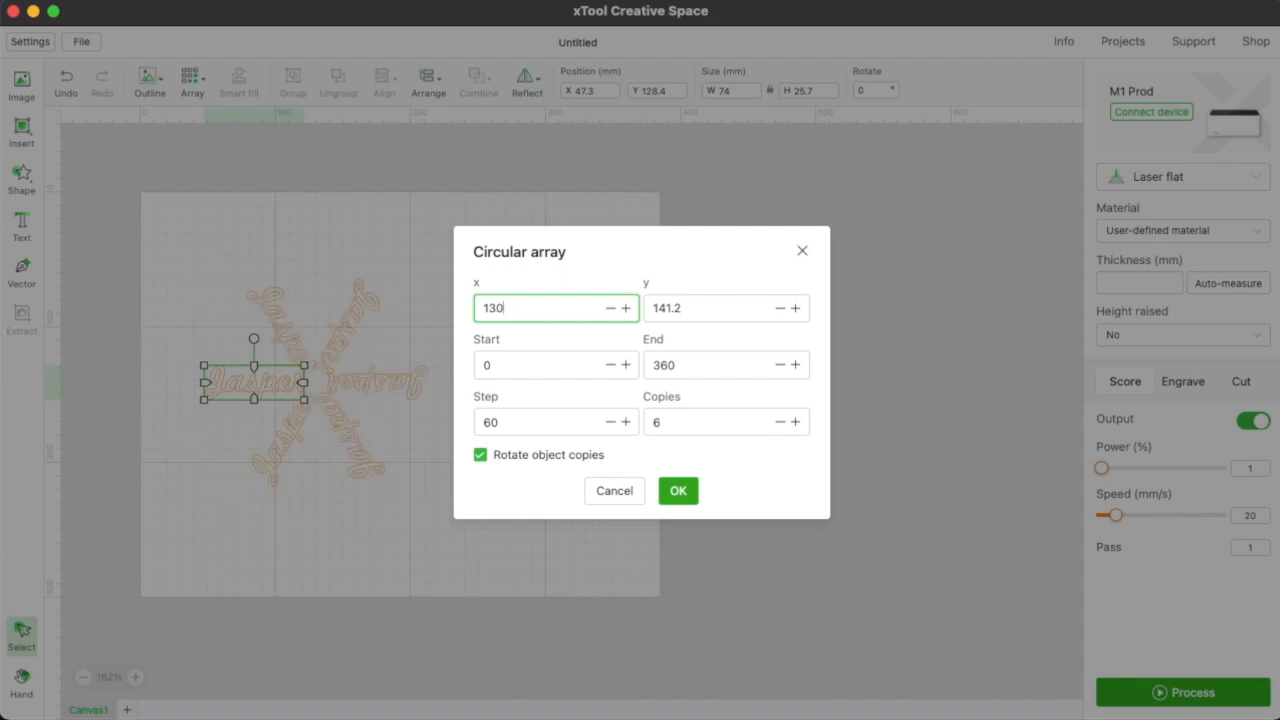
pyautogui.click(686, 490)
pyautogui.scroll(3, 689, 494)
pyautogui.scroll(1, 689, 494)
pyautogui.hscroll(-6, 688, 497)
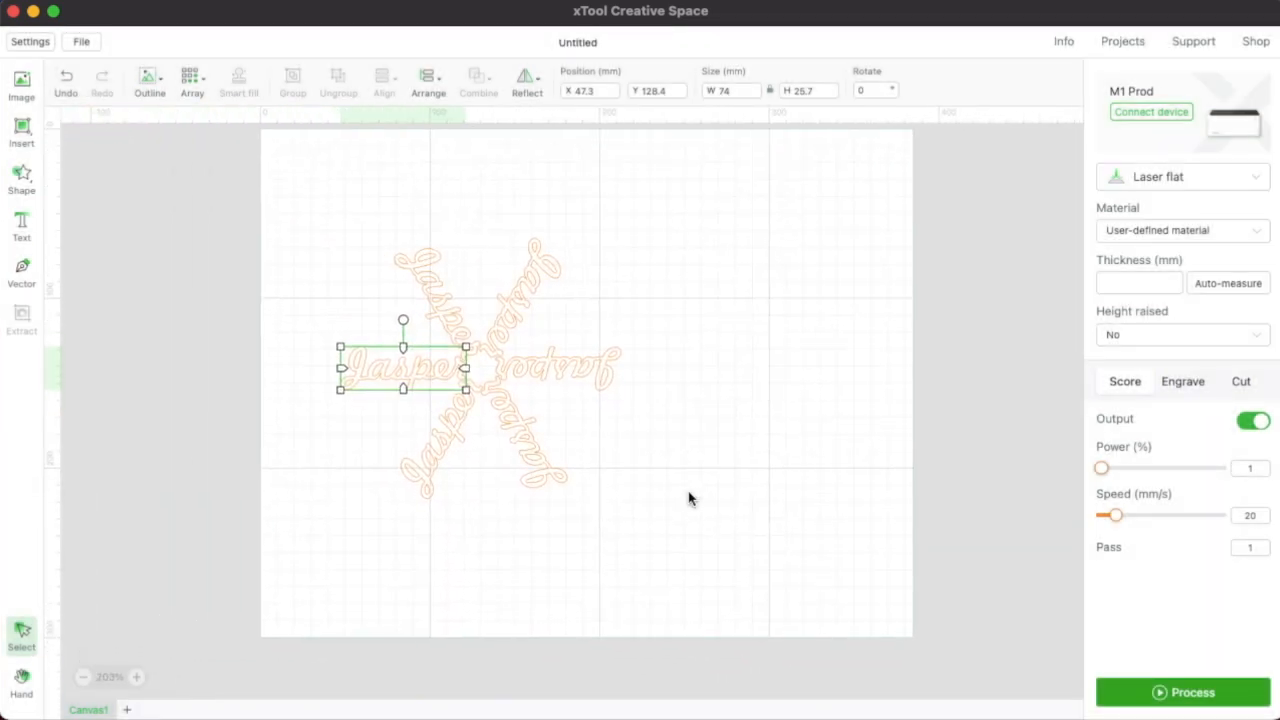
pyautogui.scroll(4, 689, 497)
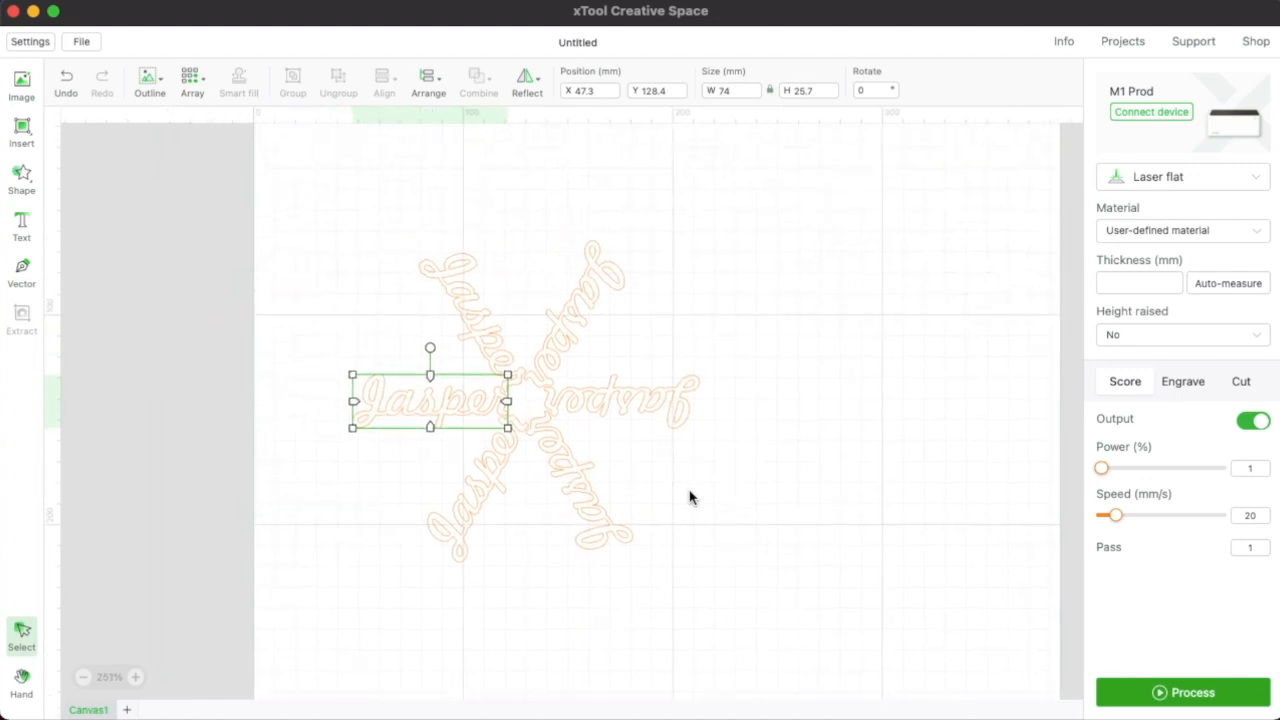
pyautogui.click(792, 453)
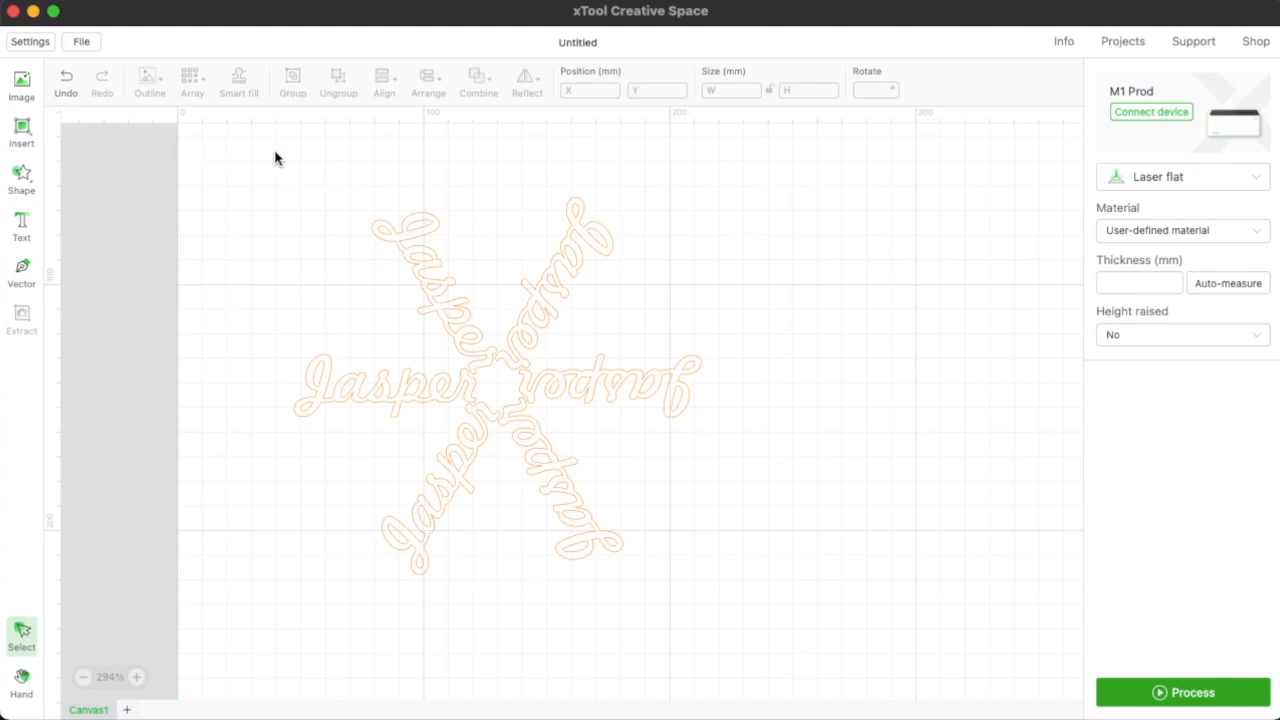
# Select all six name copies, unite them into one shape and deselect it.
pyautogui.moveTo(305, 192); pyautogui.dragTo(743, 626)
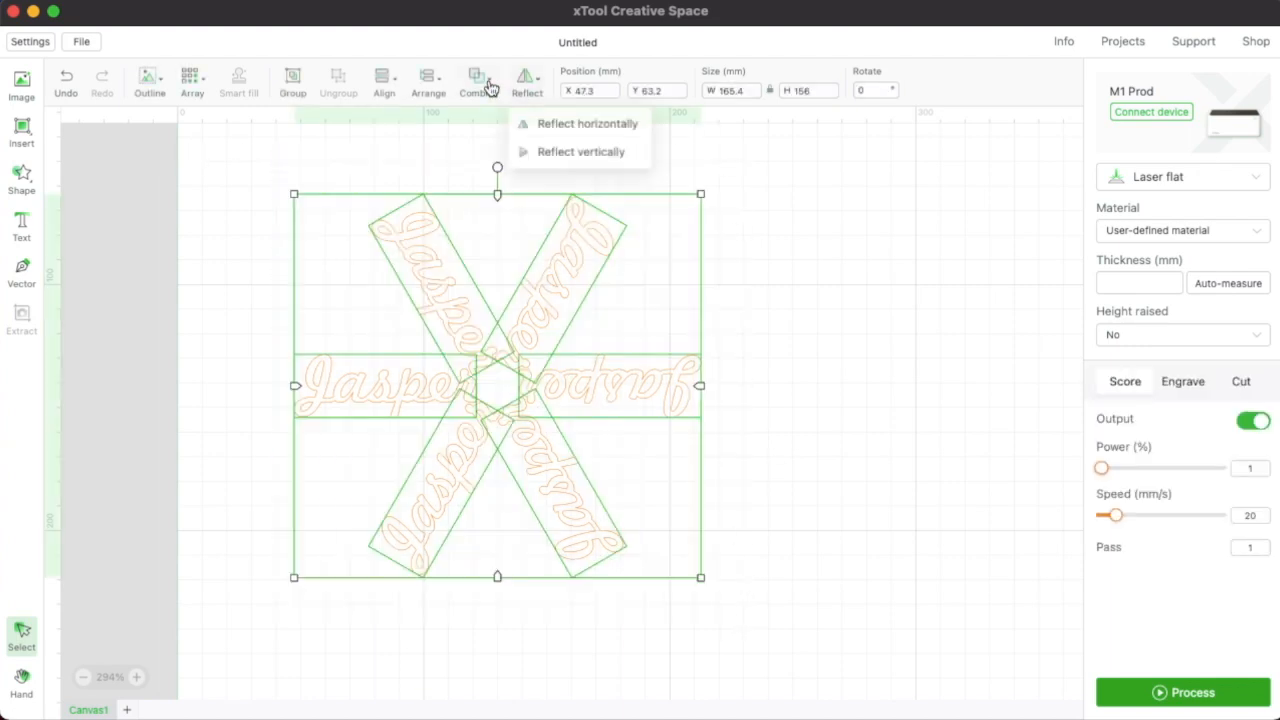
pyautogui.moveTo(490, 88)
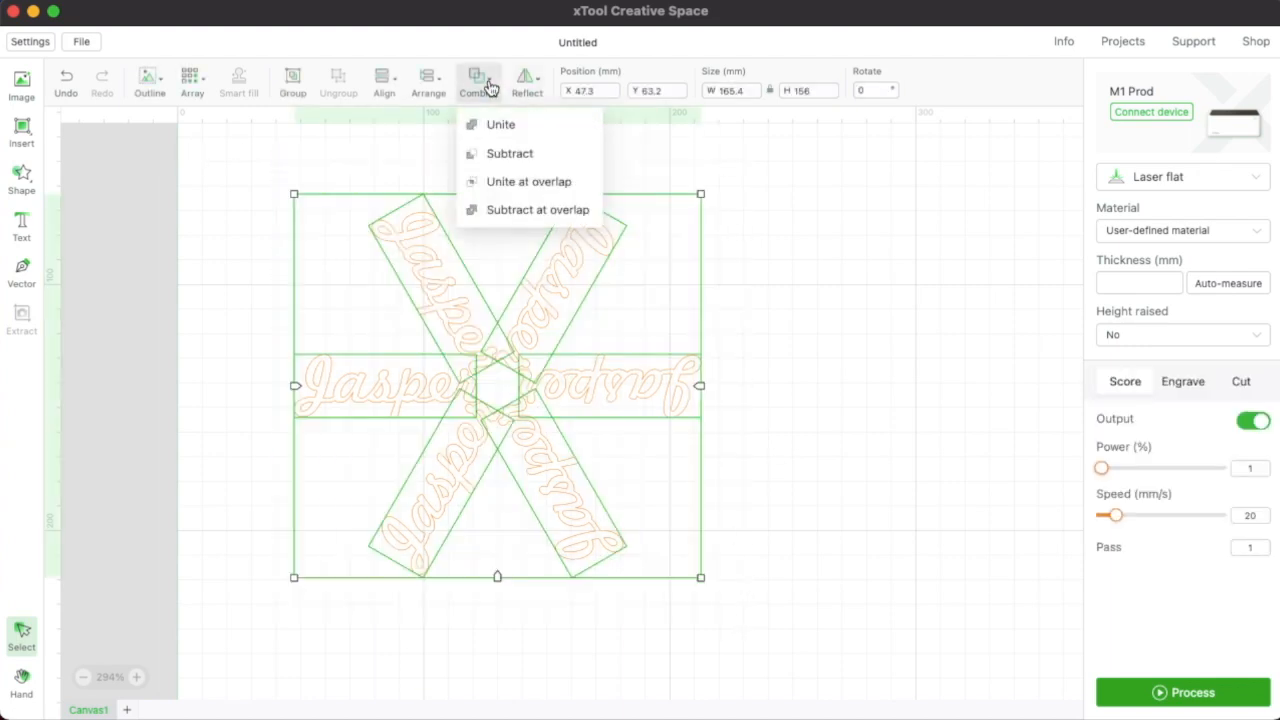
pyautogui.click(512, 133)
pyautogui.click(817, 309)
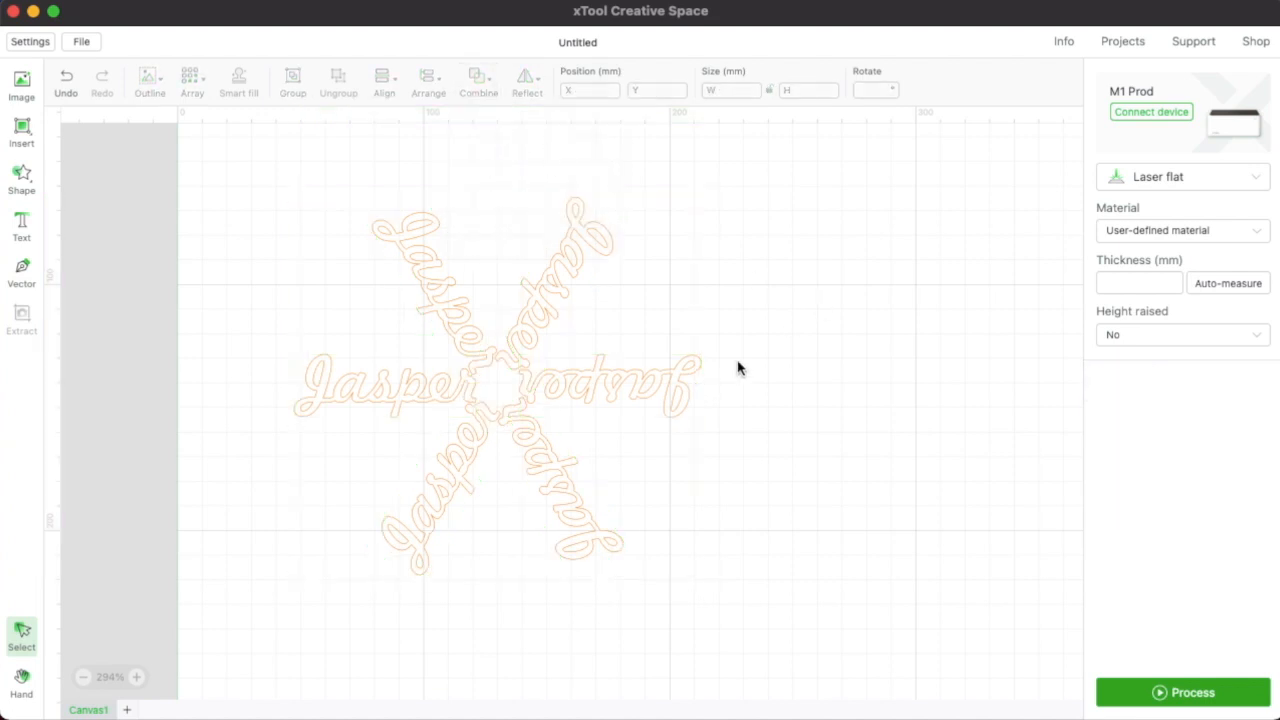
# Rotate the united name snowflake by 30 degrees and deselect it.
pyautogui.click(640, 390)
pyautogui.click(866, 90)
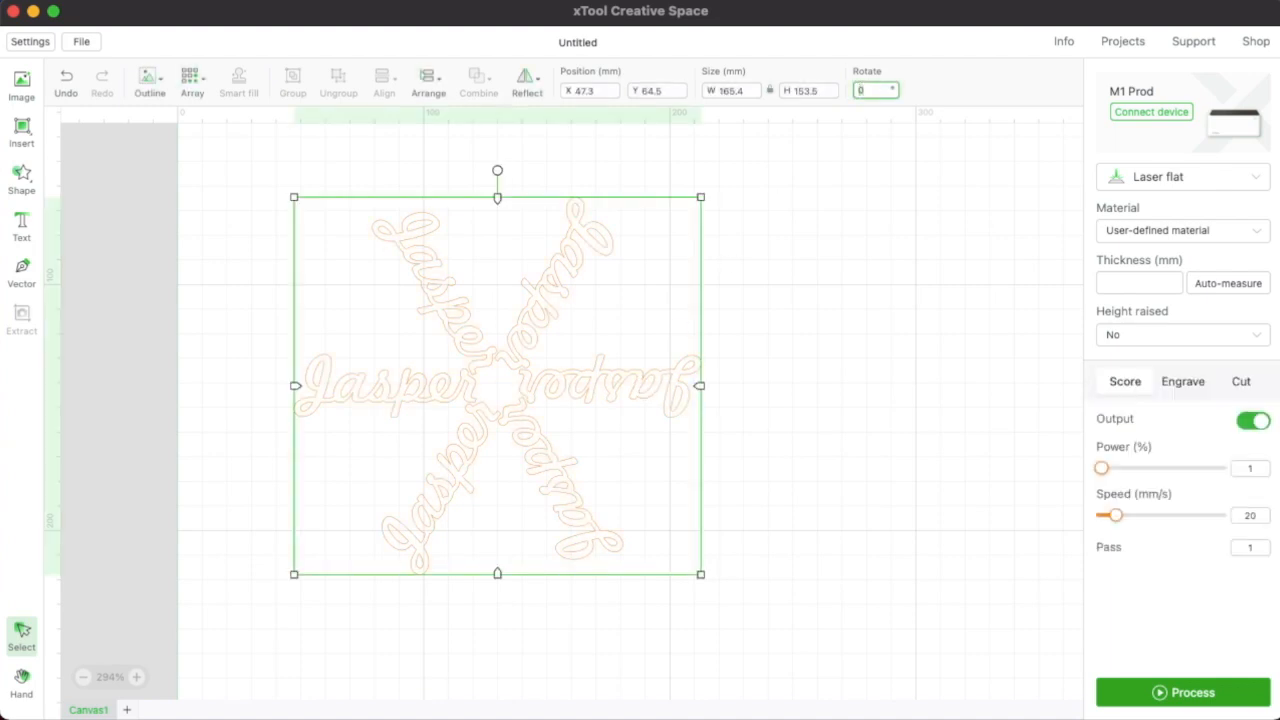
pyautogui.write('30')
pyautogui.press('Return')
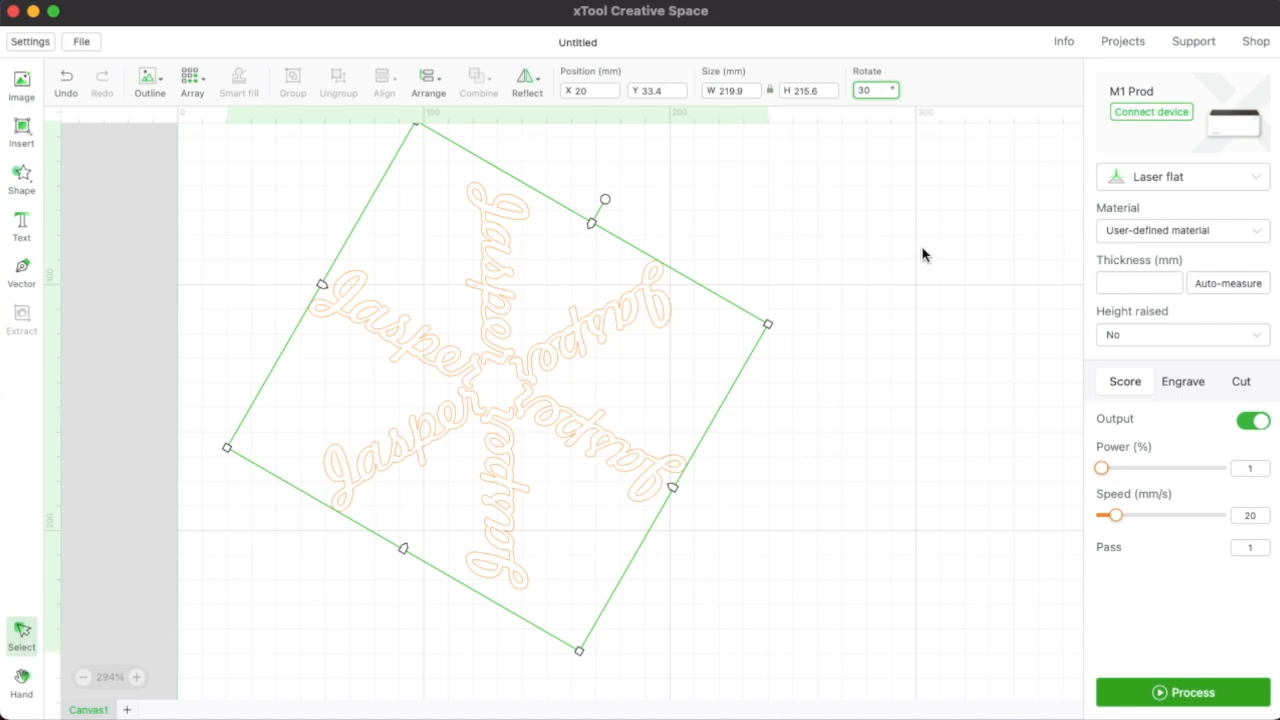
pyautogui.click(925, 255)
# Add the text 2022 beside the snowflake in the Freehand521 BT typeface.
pyautogui.click(22, 231)
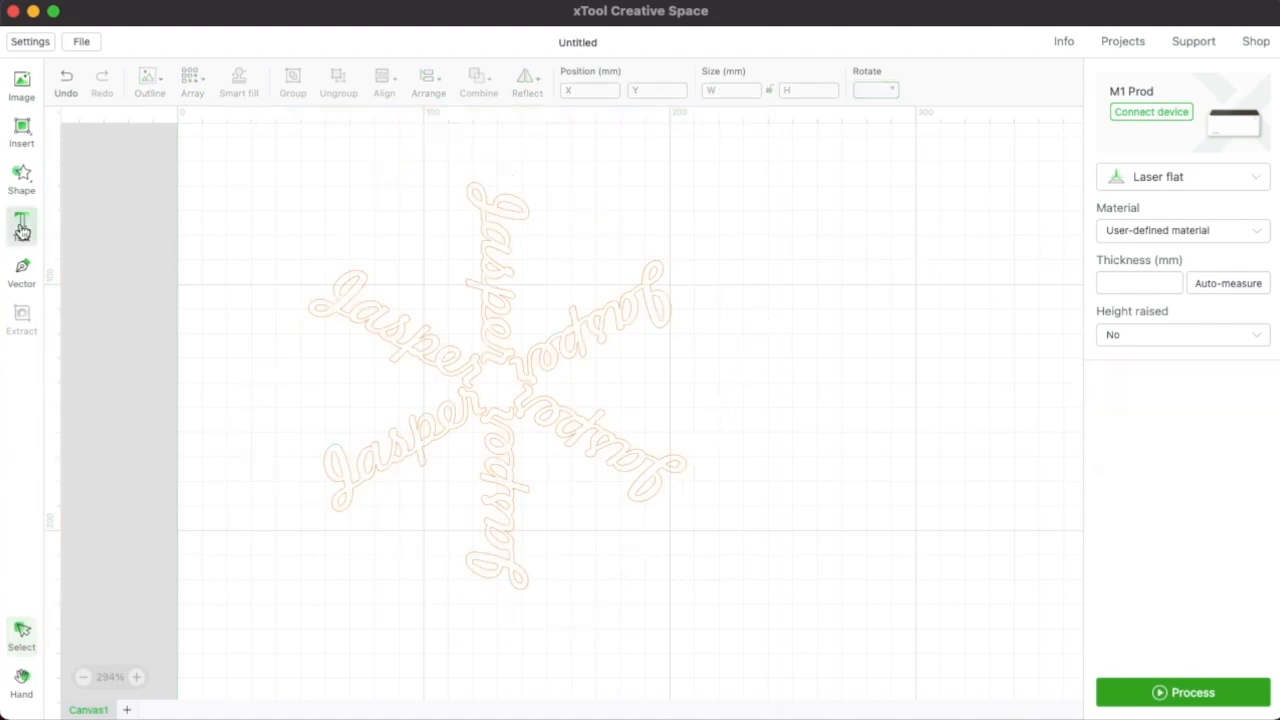
pyautogui.click(769, 287)
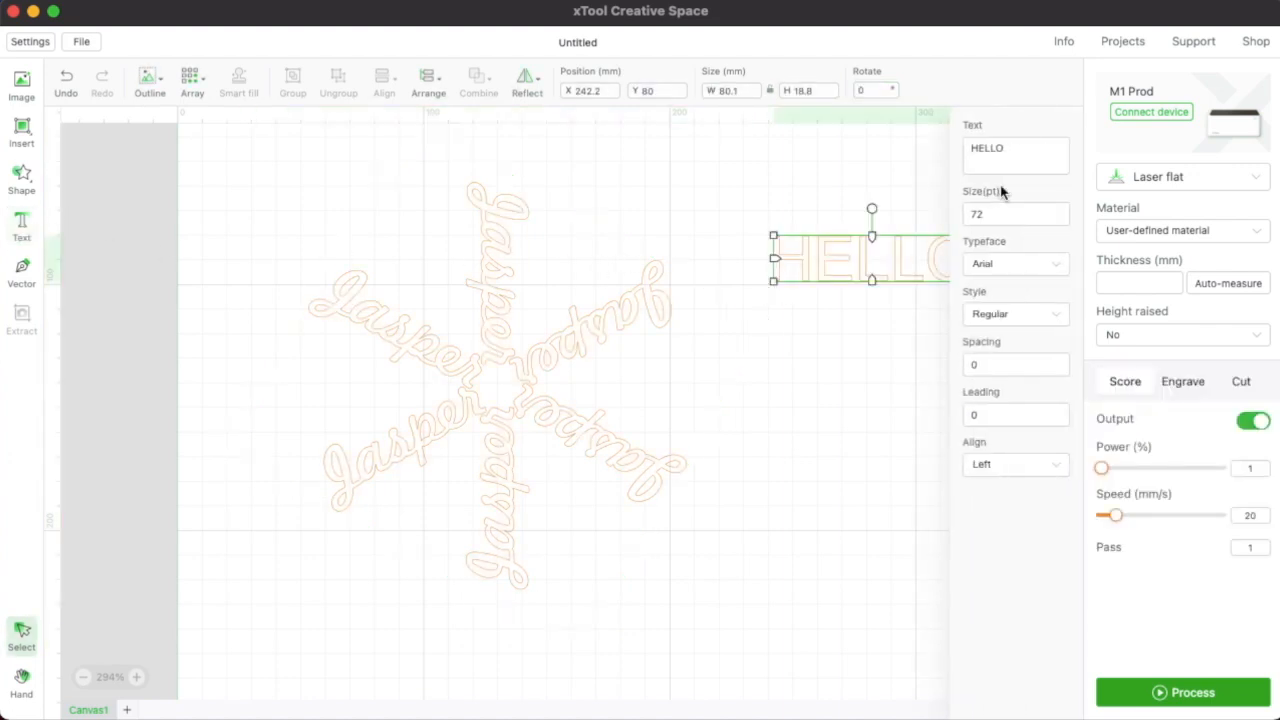
pyautogui.doubleClick(1008, 147)
pyautogui.write('2022')
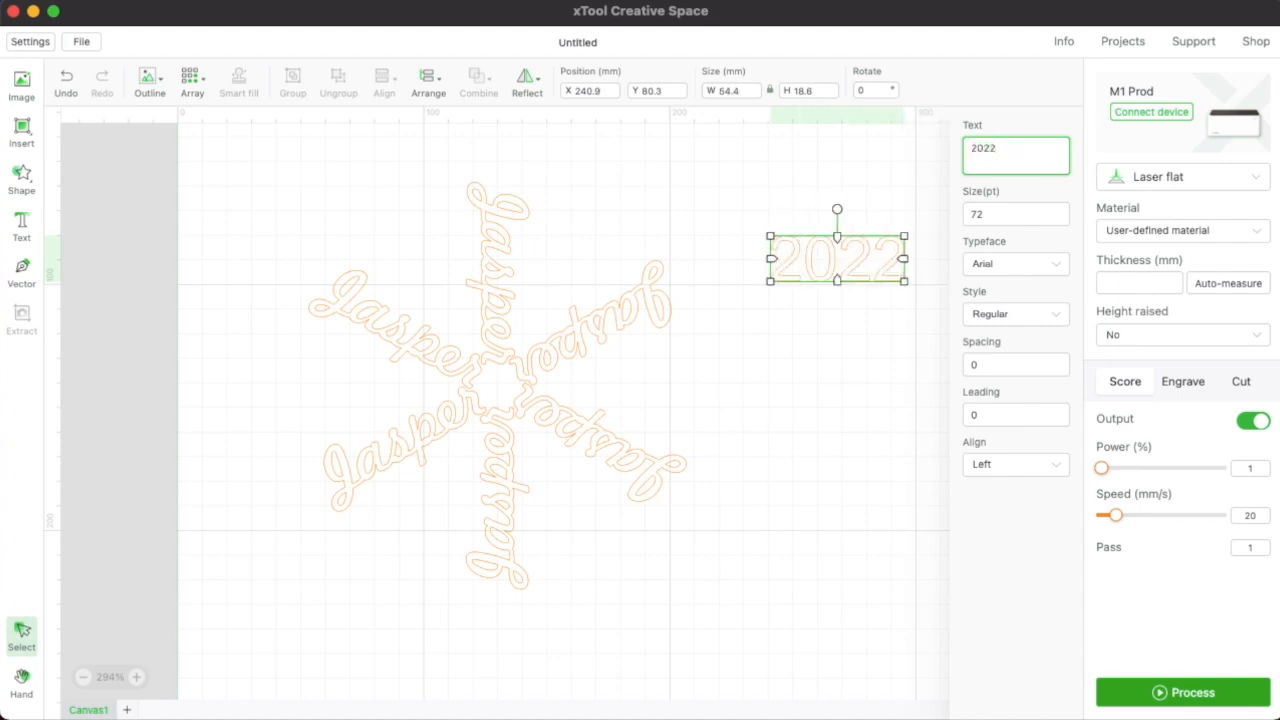
pyautogui.click(992, 270)
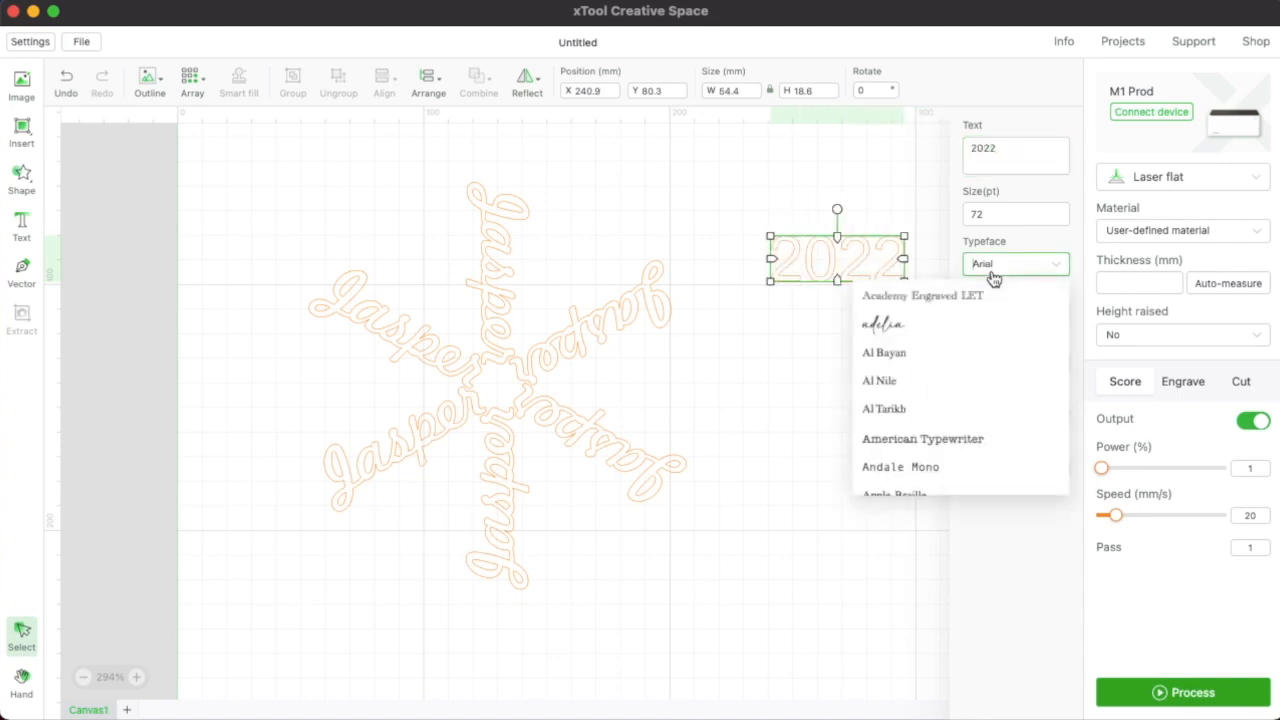
pyautogui.write('free')
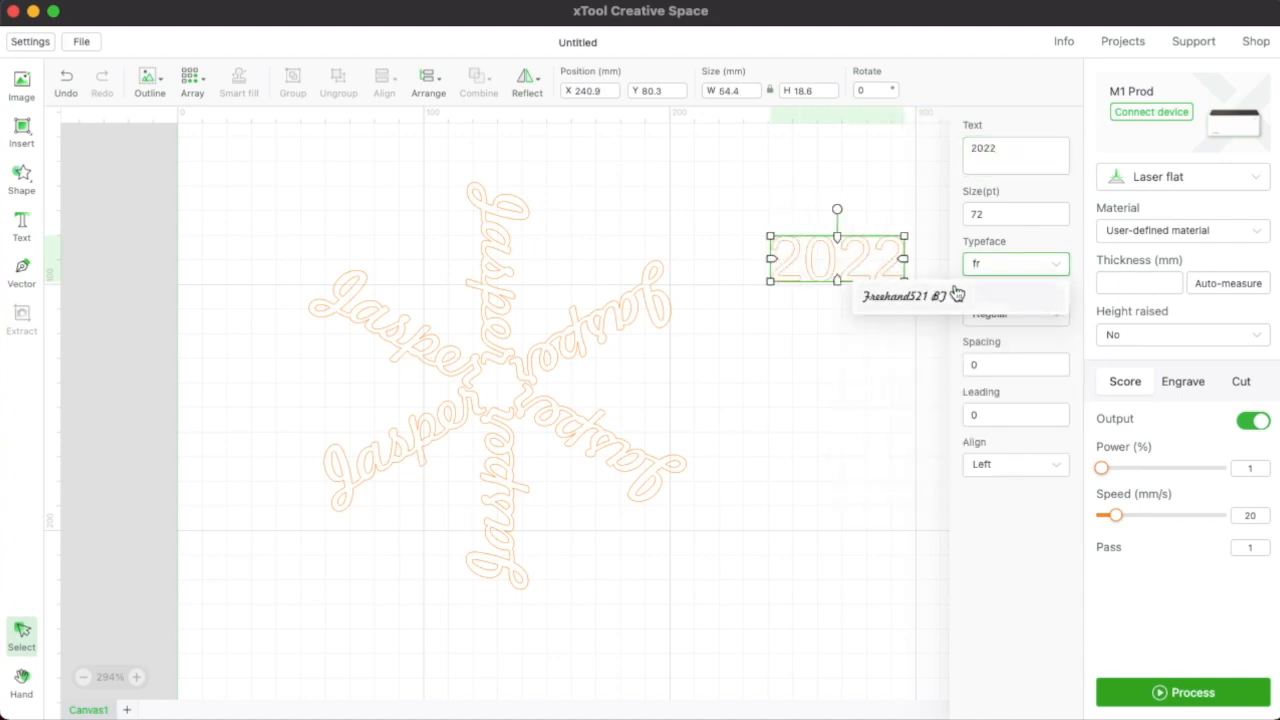
pyautogui.click(945, 298)
pyautogui.click(852, 346)
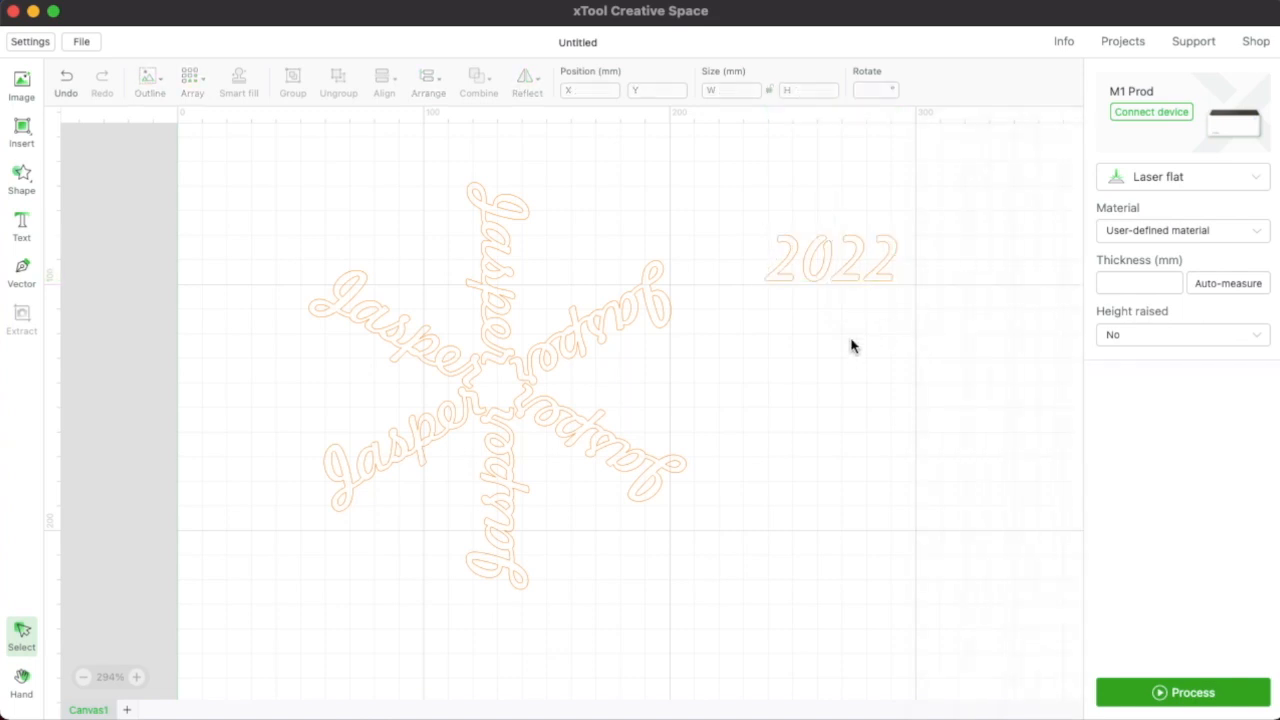
# Scale the 2022 text to about 39.6 mm wide and place it between the snowflake's two left arms, about X 67, Y 136.1 mm.
pyautogui.moveTo(866, 266); pyautogui.dragTo(785, 375)
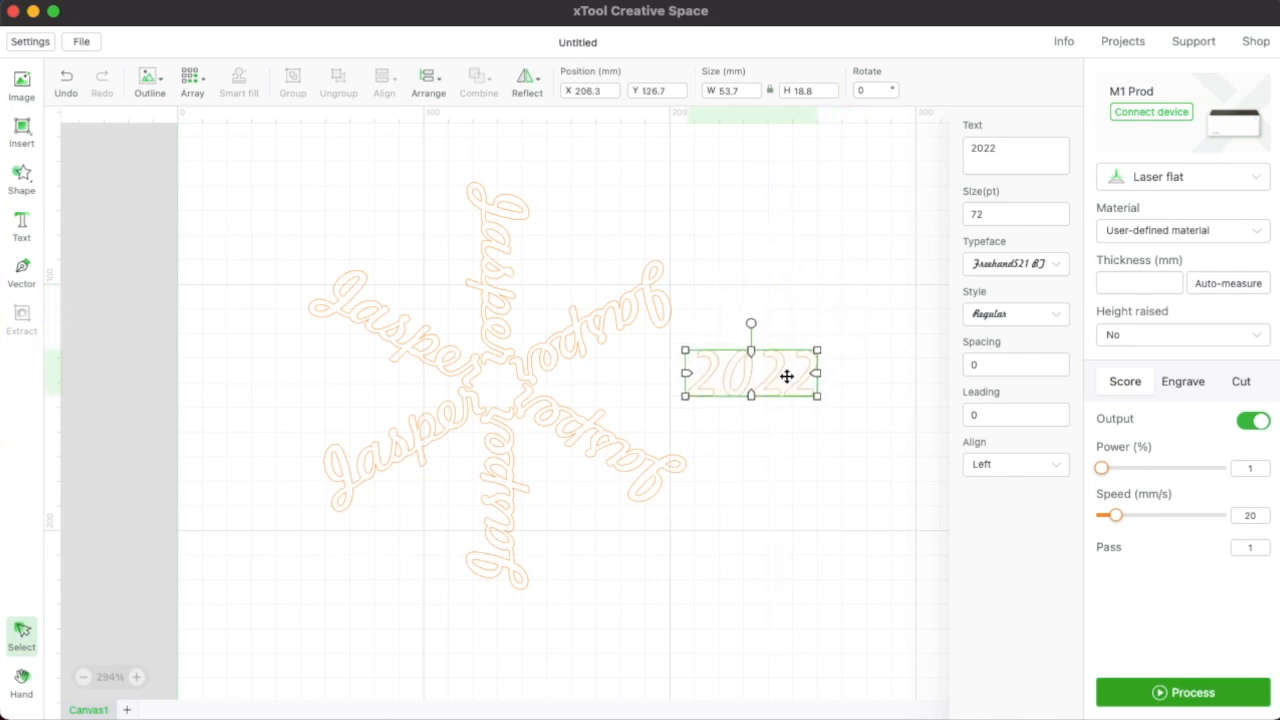
pyautogui.moveTo(818, 398); pyautogui.dragTo(443, 392)
pyautogui.click(844, 392)
pyautogui.moveTo(418, 395); pyautogui.dragTo(406, 386)
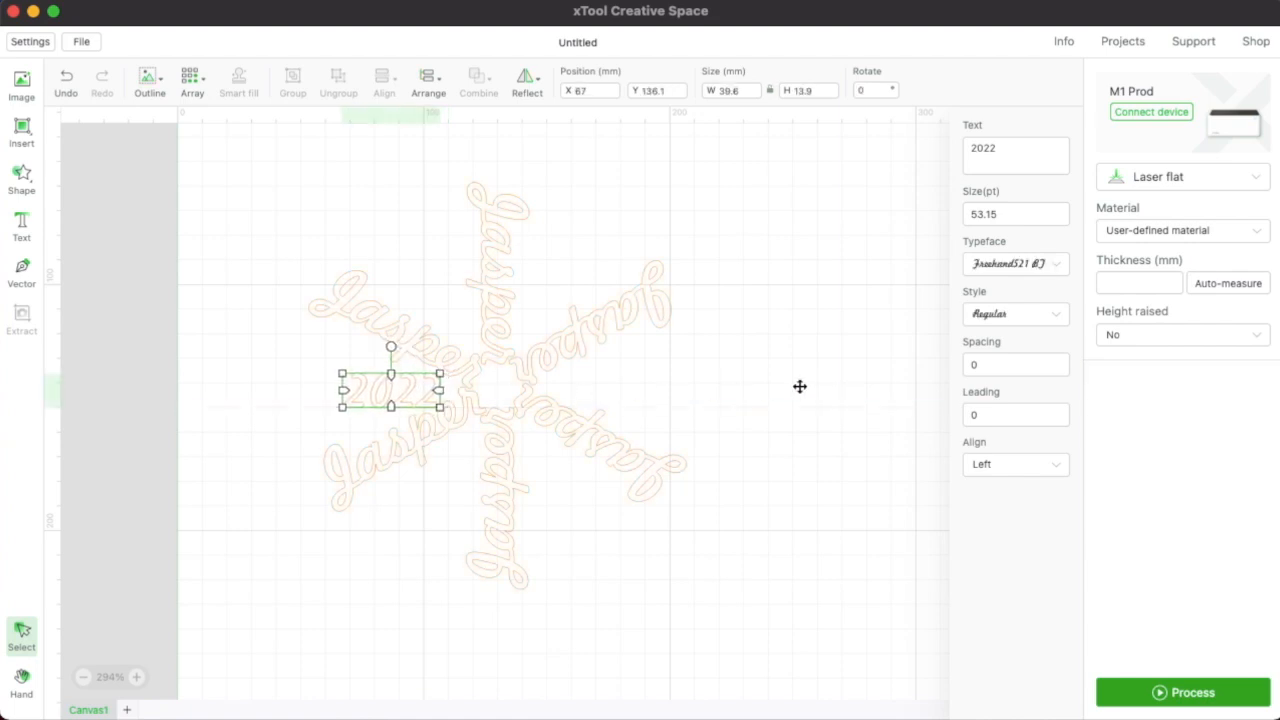
pyautogui.click(800, 386)
# Start a circular array of the 2022 text and set it to 6 copies.
pyautogui.scroll(-3, 800, 390)
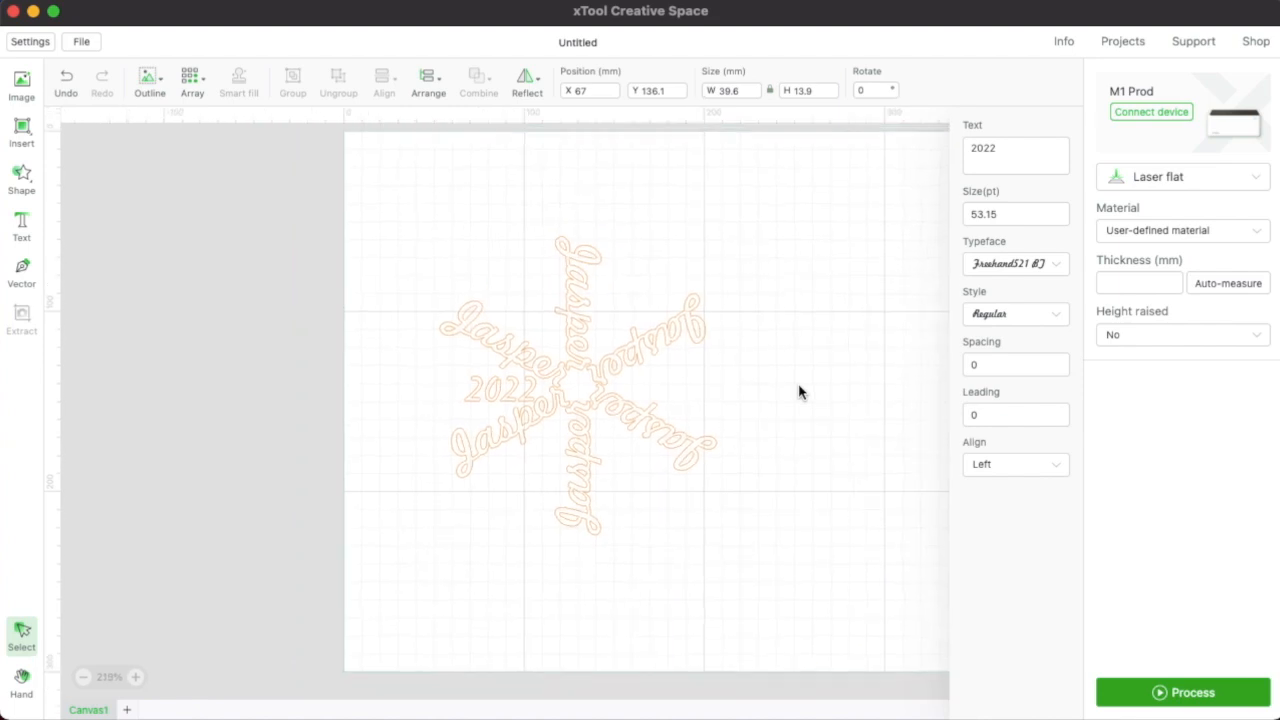
pyautogui.scroll(-2, 764, 406)
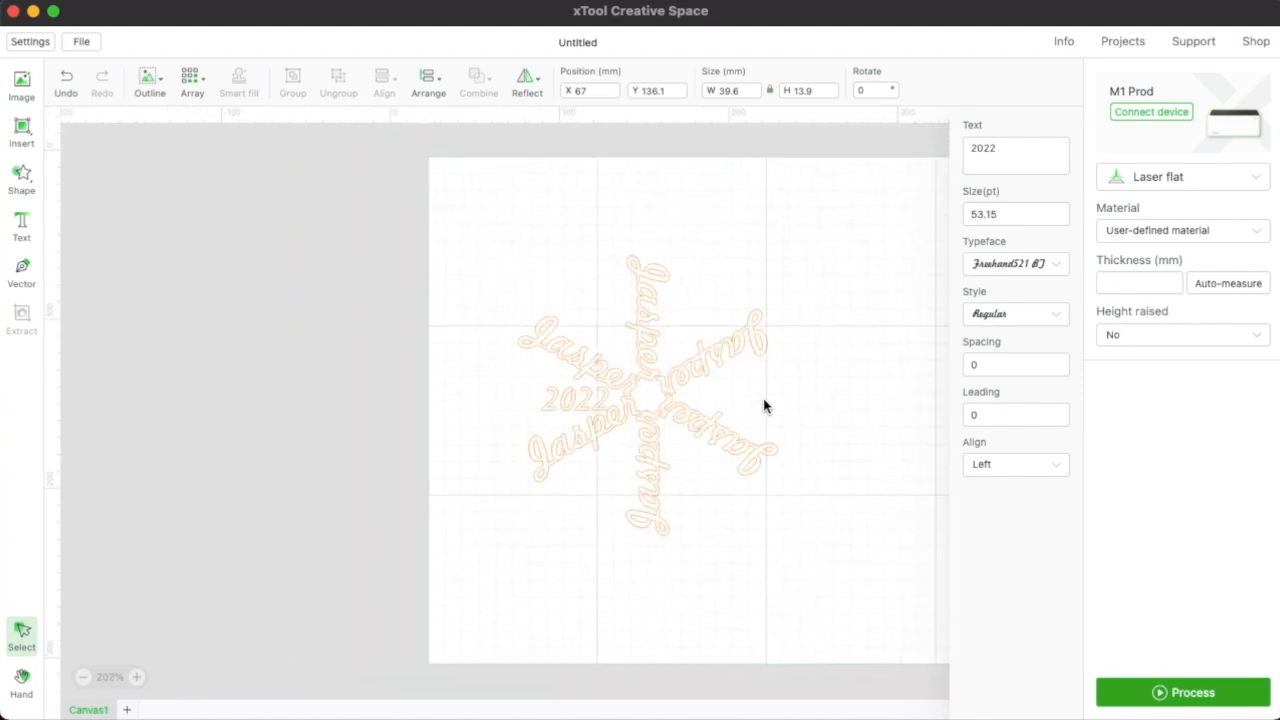
pyautogui.hscroll(10, 764, 406)
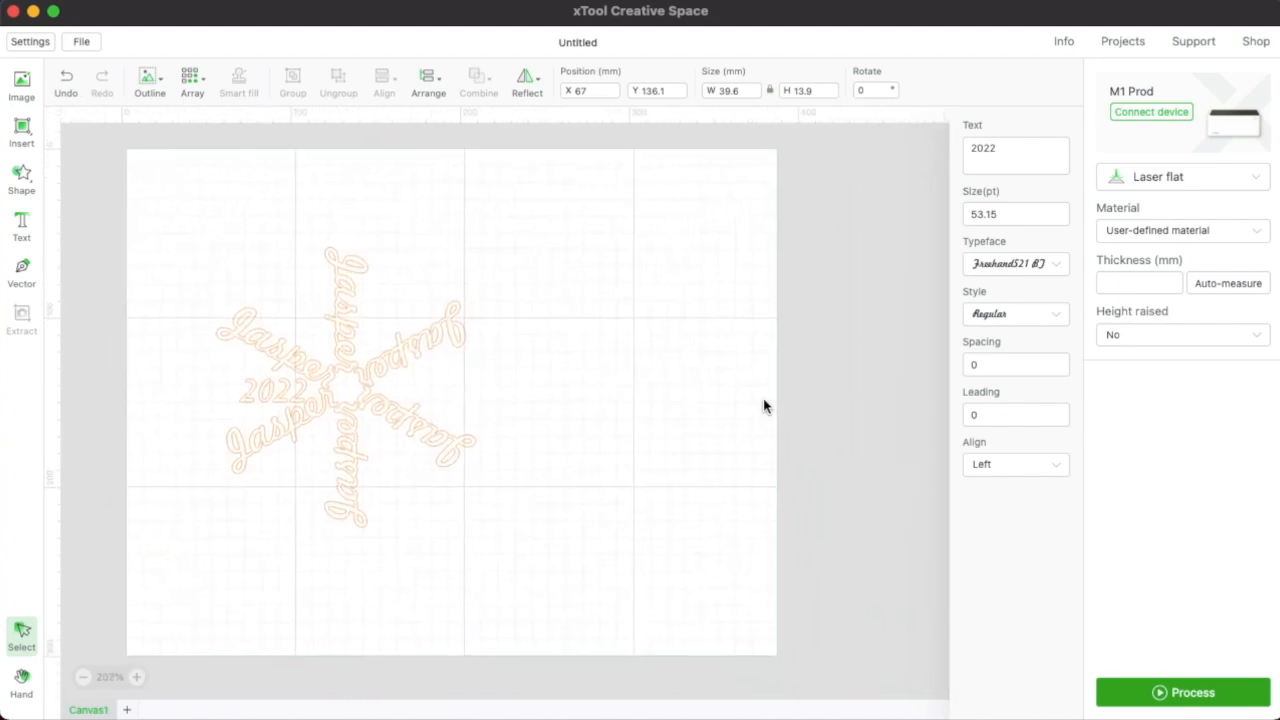
pyautogui.hscroll(3, 764, 406)
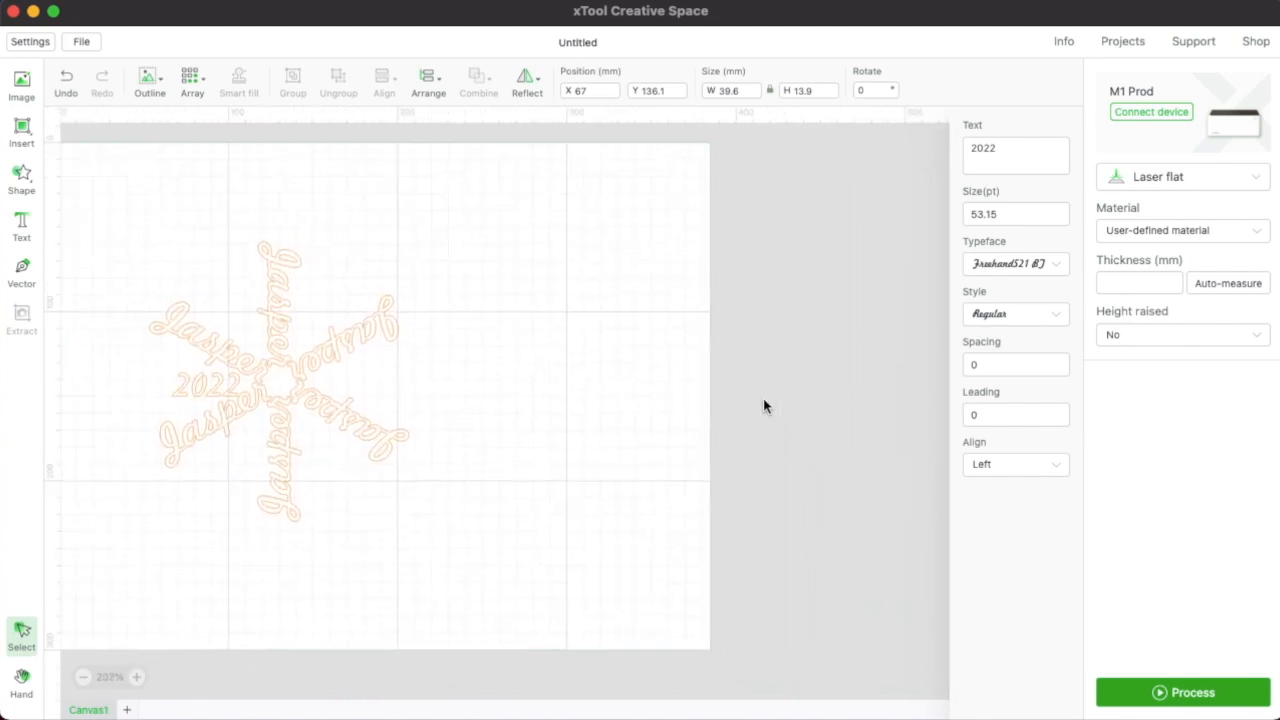
pyautogui.click(666, 398)
pyautogui.click(213, 392)
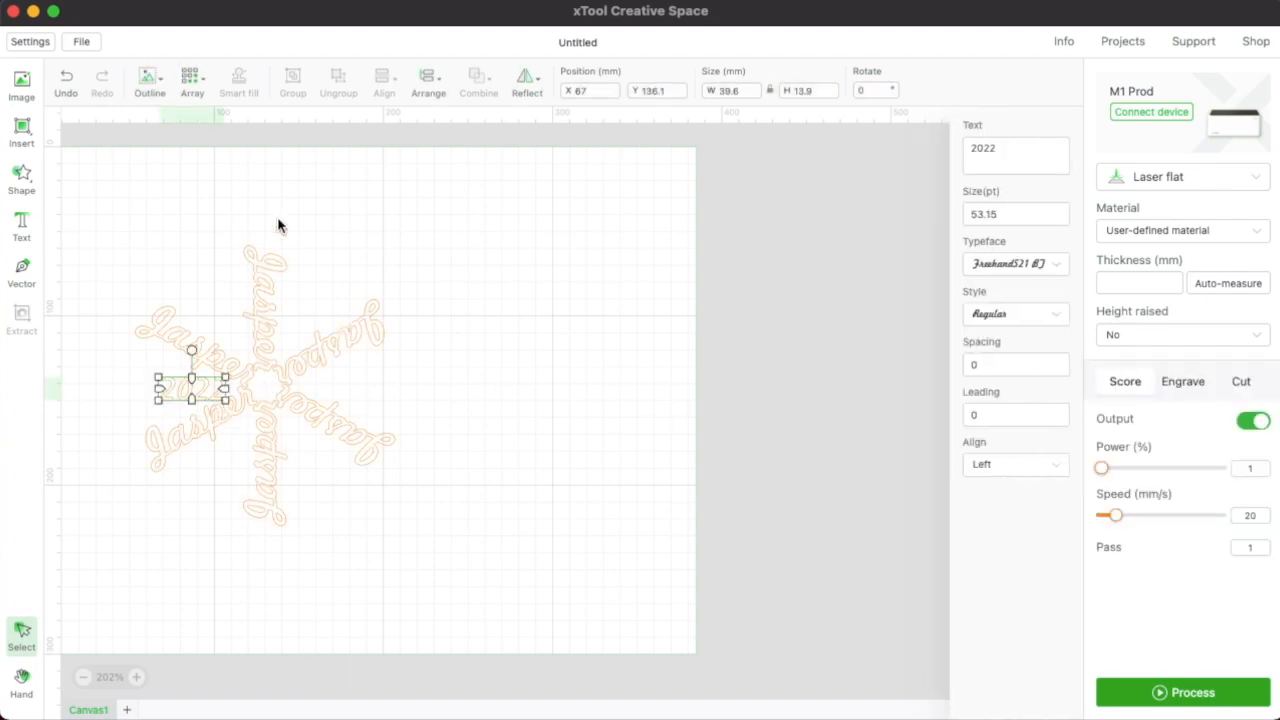
pyautogui.click(191, 84)
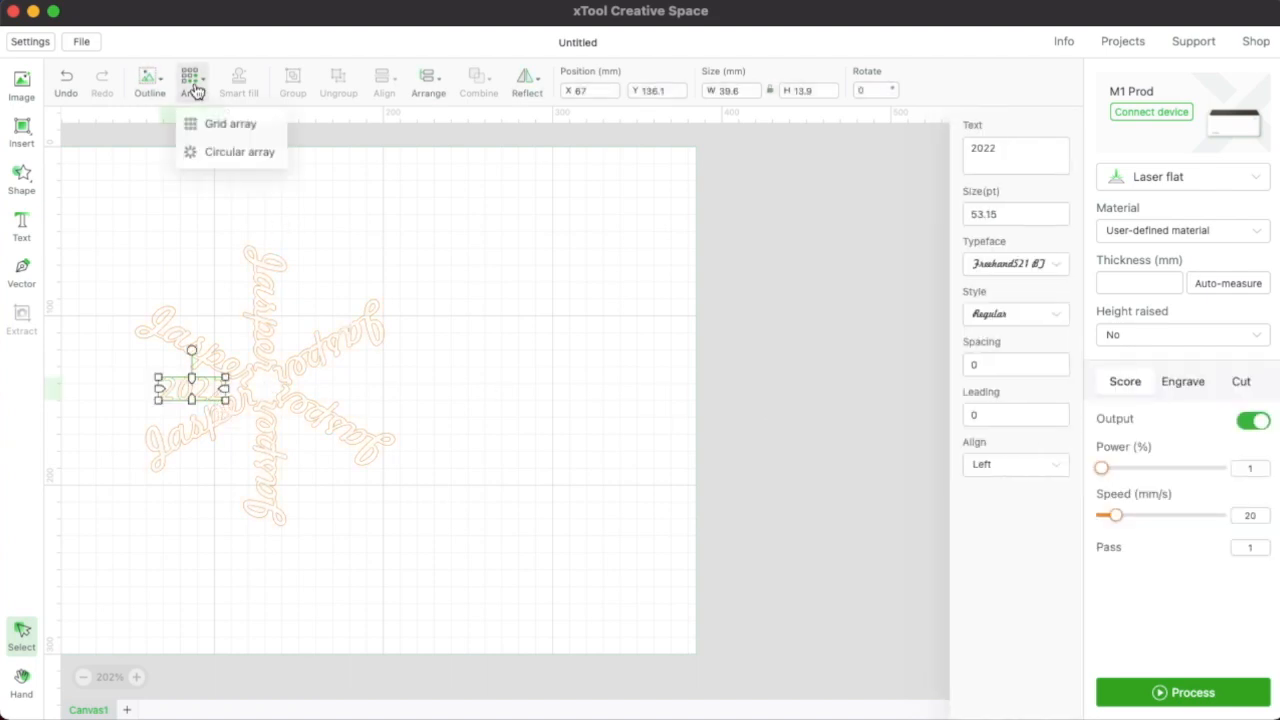
pyautogui.click(233, 155)
pyautogui.click(709, 422)
pyautogui.press('BackSpace')
pyautogui.write('6')
# Set the 2022 circular array's centre X to 130 and apply the array.
pyautogui.click(527, 304)
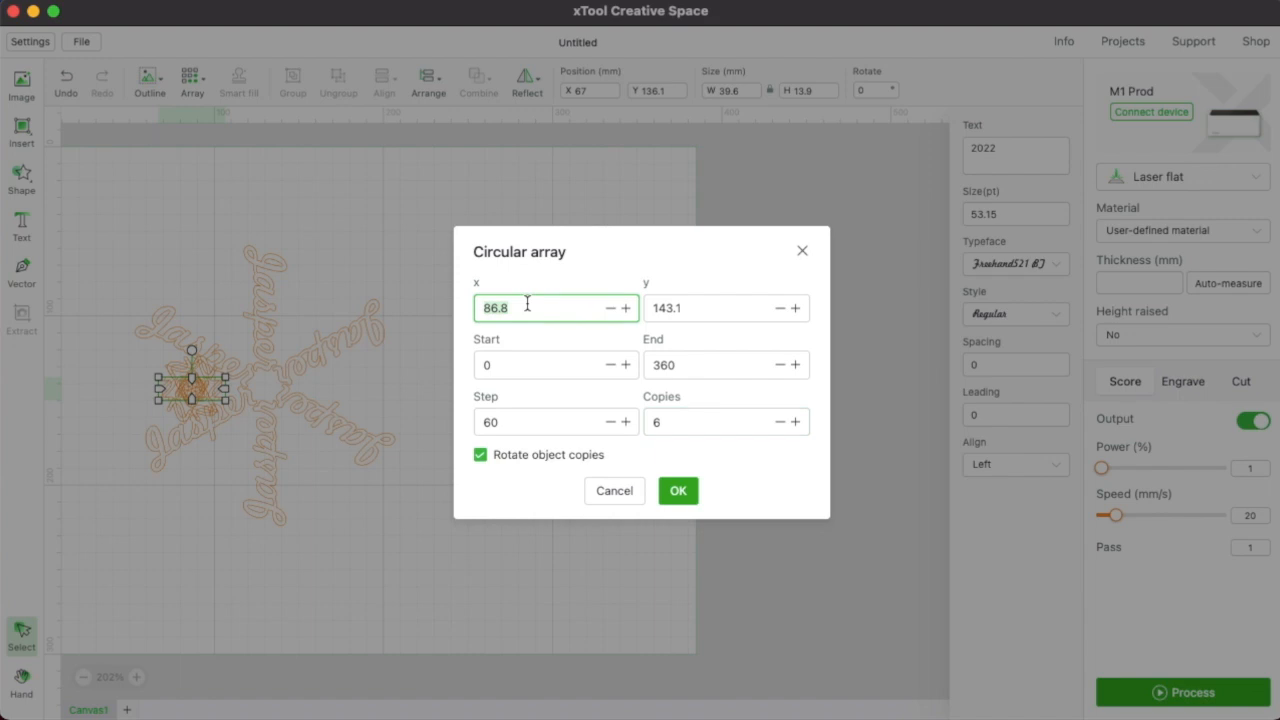
pyautogui.write('100')
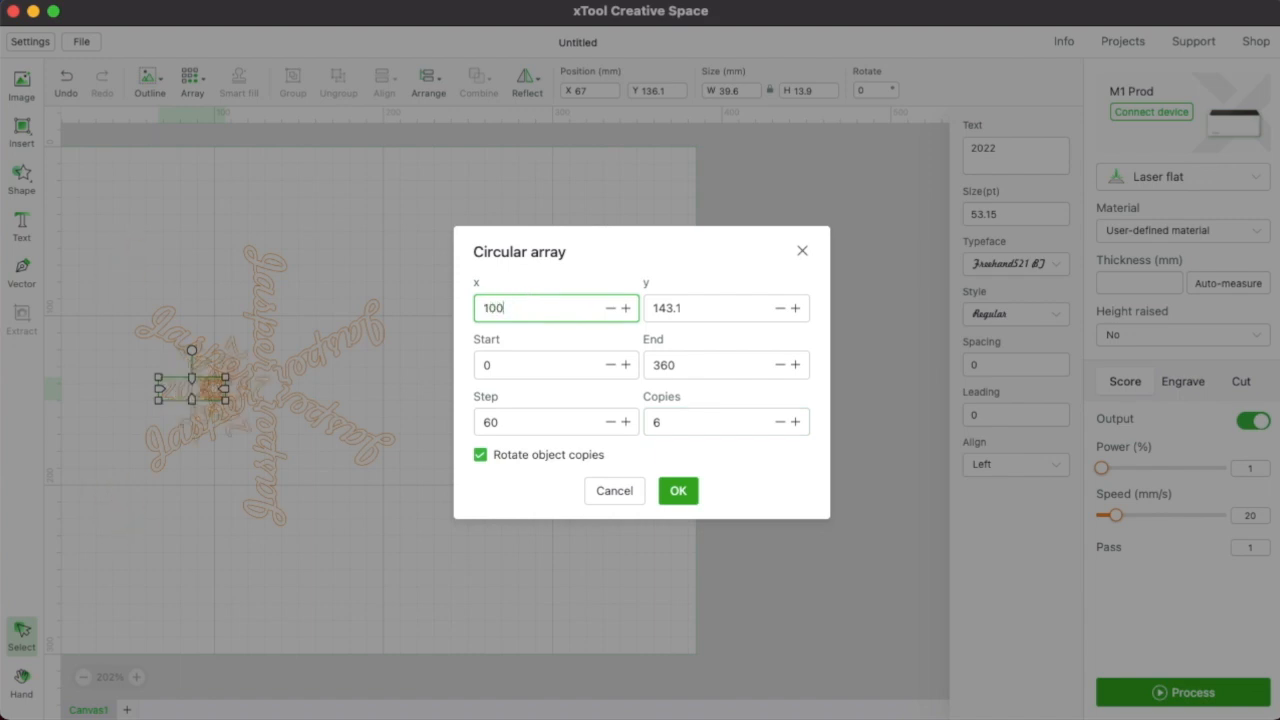
pyautogui.press('BackSpace')
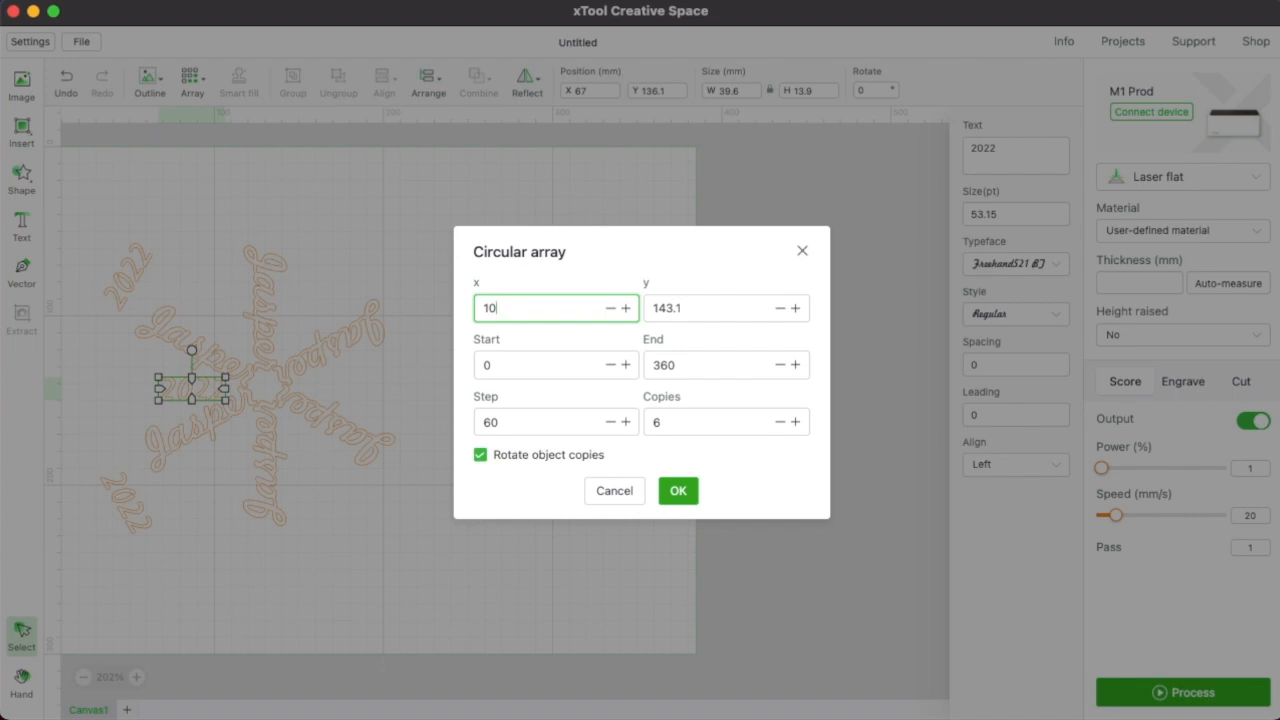
pyautogui.press('BackSpace')
pyautogui.write('10')
pyautogui.press('BackSpace')
pyautogui.press('BackSpace')
pyautogui.write('30')
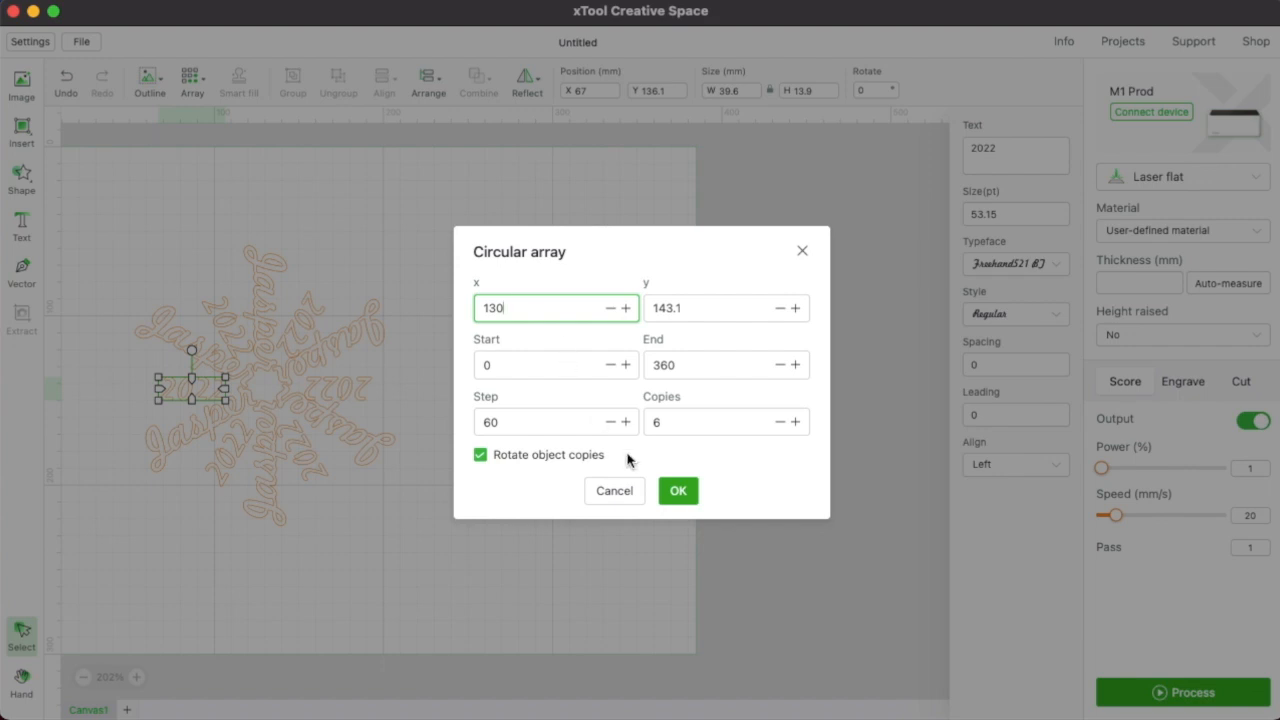
pyautogui.click(678, 491)
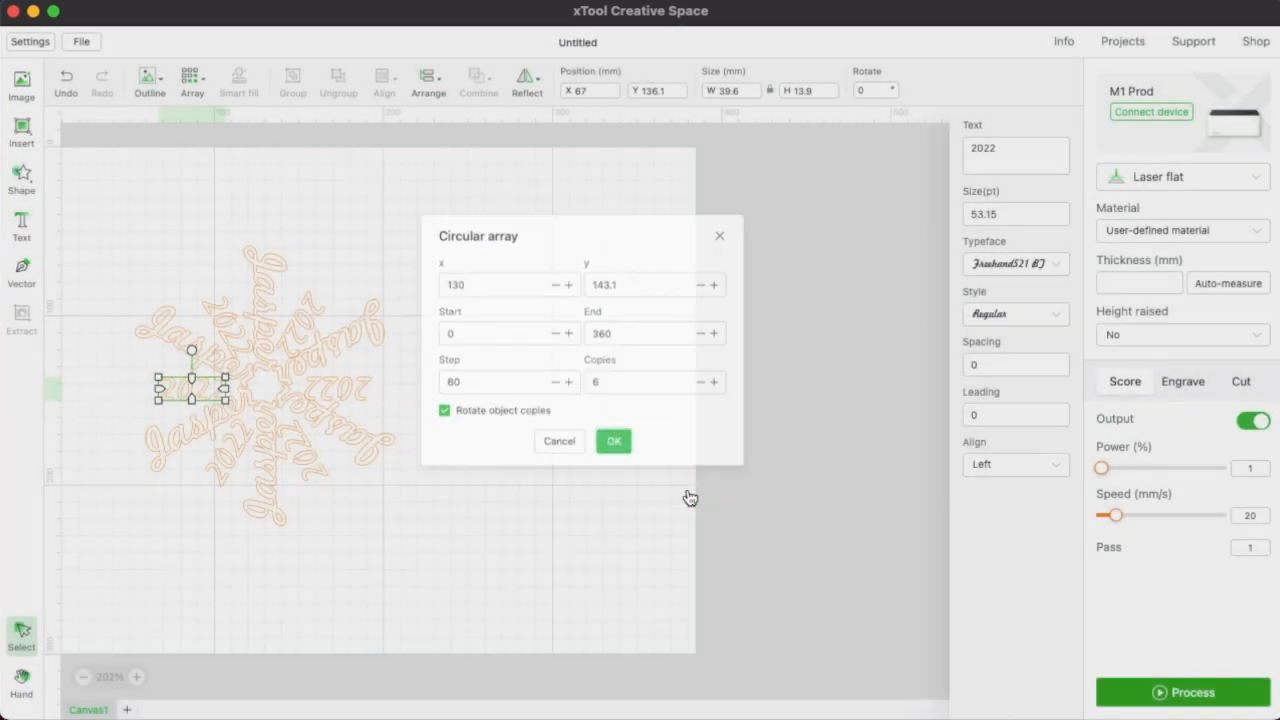
# Select the 2022 texts in all six gaps, rotate them together by about -2.3 degrees and deselect them.
pyautogui.keyDown('shift'); pyautogui.click(229, 455); pyautogui.keyUp('shift')
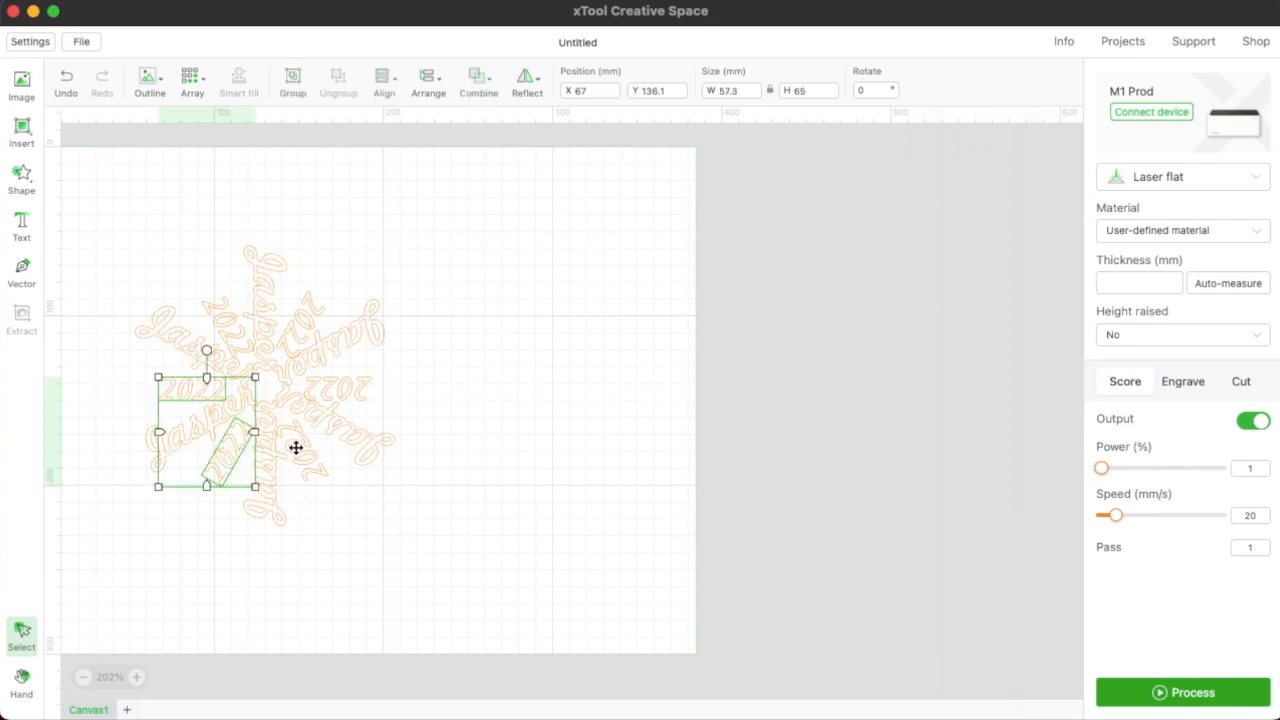
pyautogui.keyDown('shift'); pyautogui.click(349, 388); pyautogui.keyUp('shift')
pyautogui.keyDown('shift'); pyautogui.click(230, 317); pyautogui.keyUp('shift')
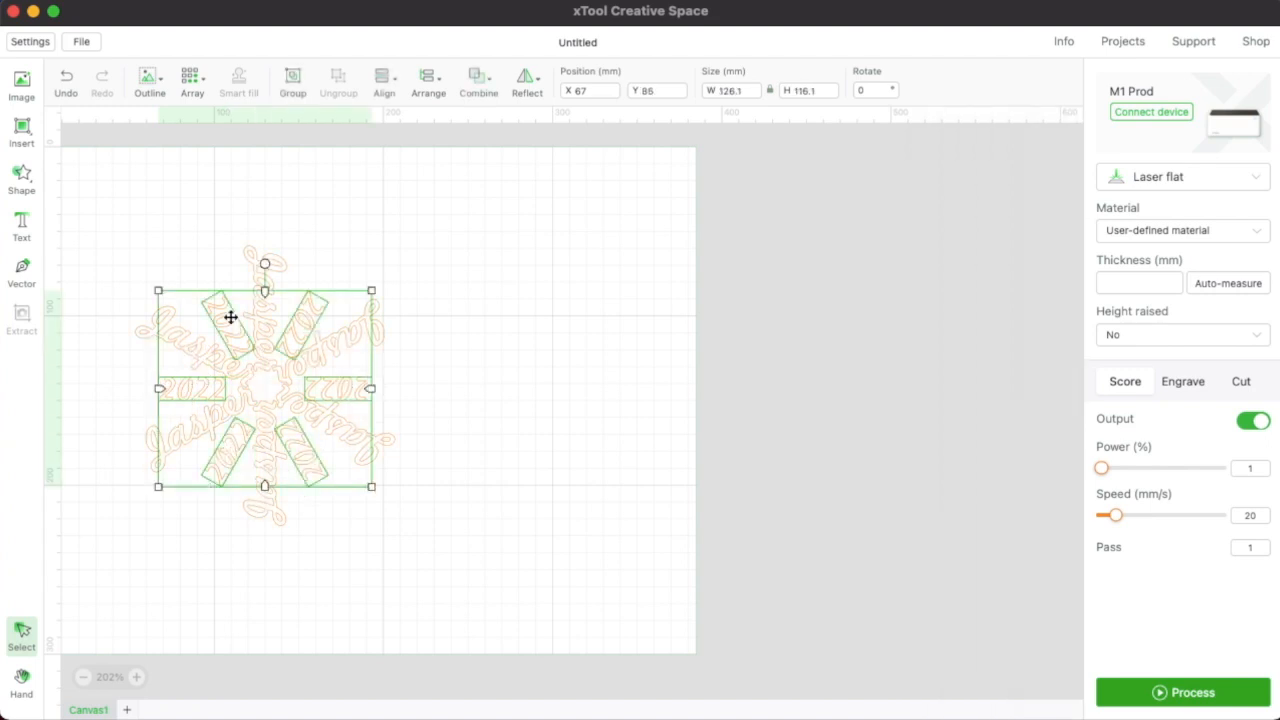
pyautogui.hscroll(-4, 231, 318)
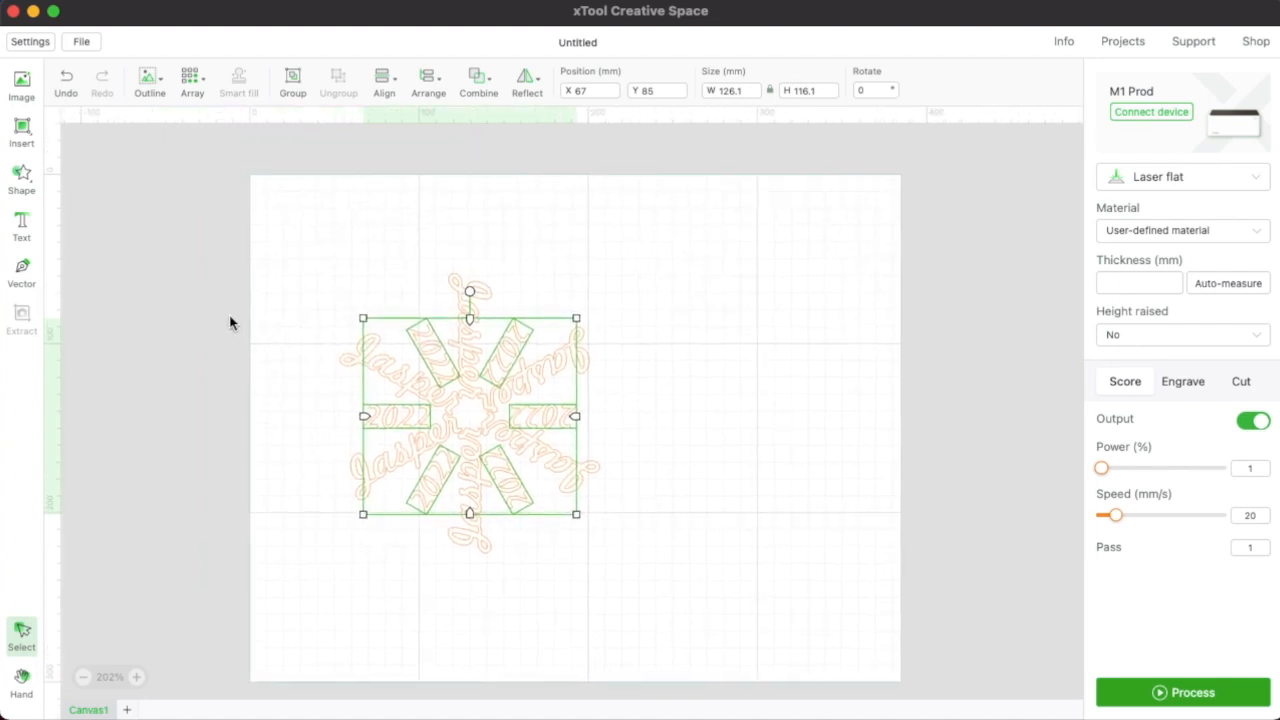
pyautogui.scroll(3, 231, 318)
pyautogui.scroll(2, 230, 322)
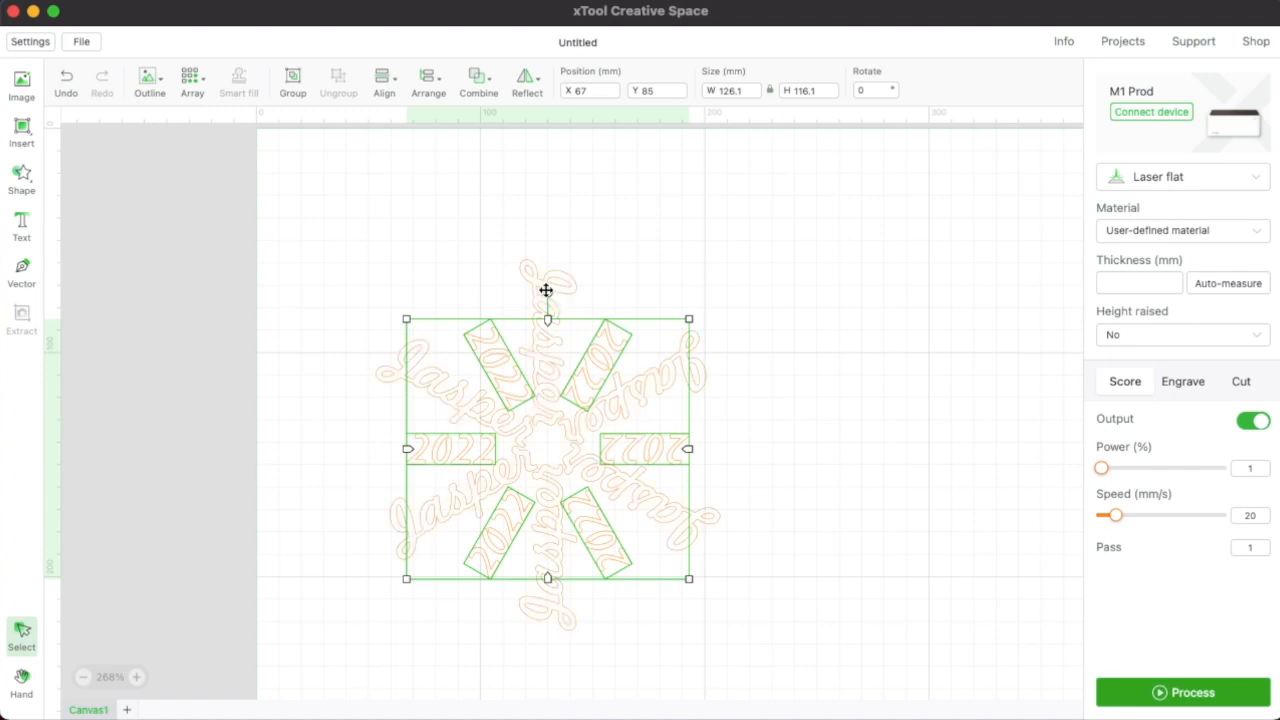
pyautogui.moveTo(548, 291)
pyautogui.mouseDown()
pyautogui.moveTo(511, 289)
pyautogui.moveTo(542, 312)
pyautogui.mouseUp()
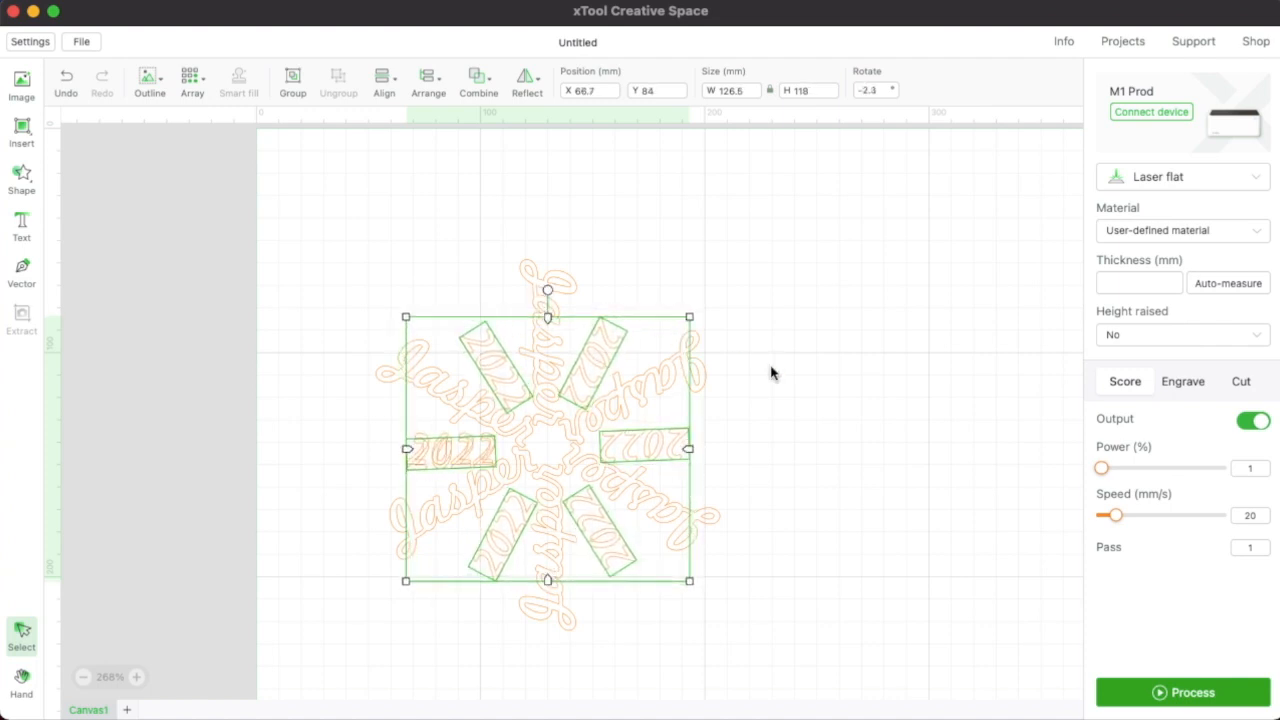
pyautogui.click(276, 400)
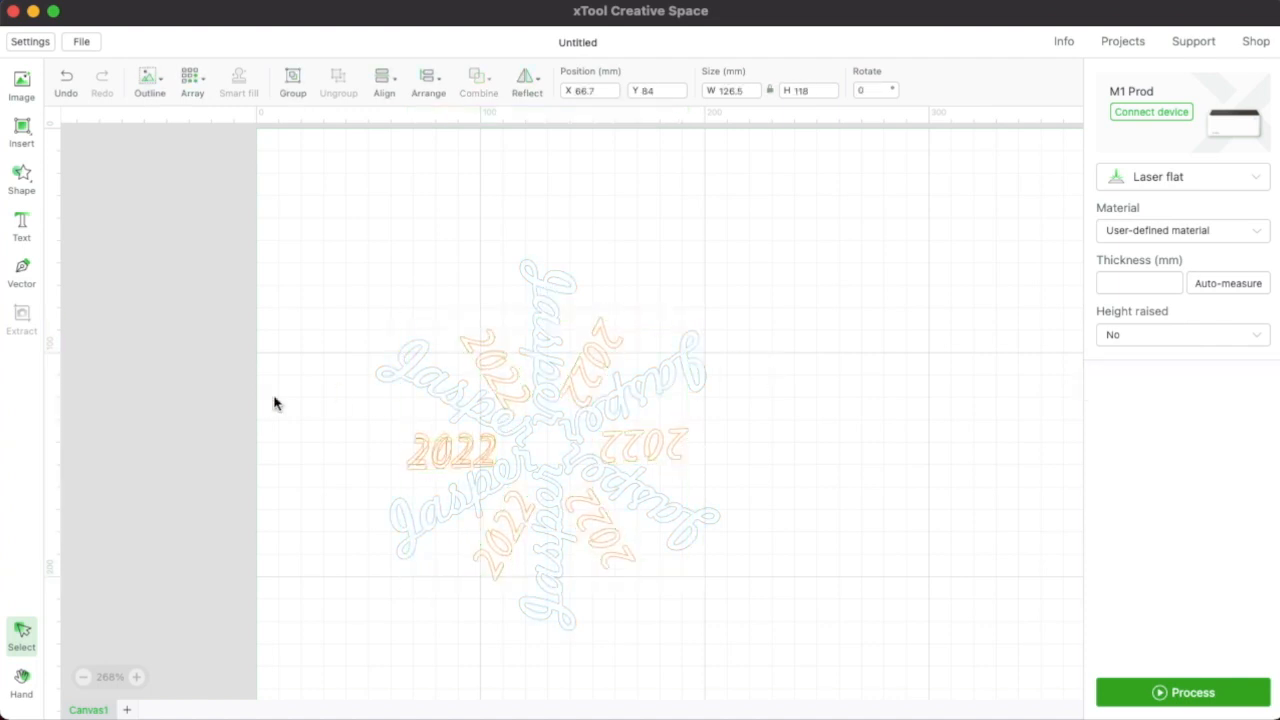
# Delete the duplicate 2022 in the snowflake's left gap and nudge the remaining one slightly up.
pyautogui.click(448, 442)
pyautogui.press('Delete')
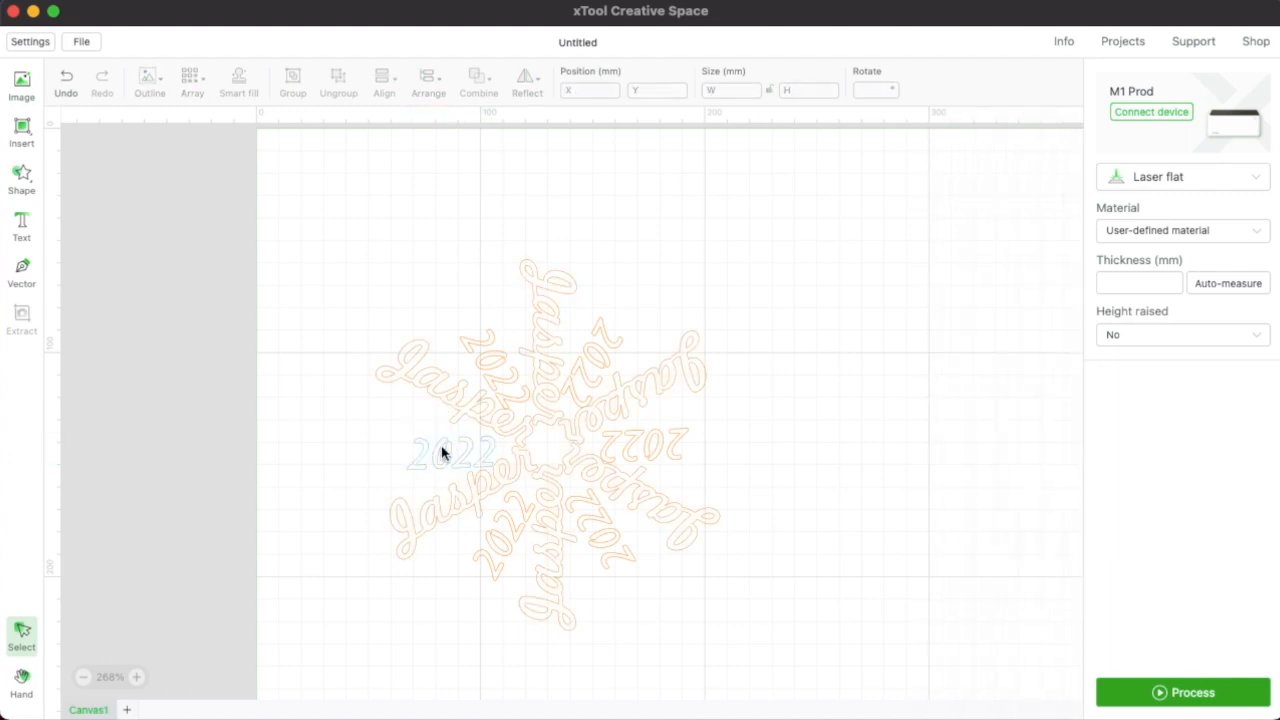
pyautogui.click(442, 453)
pyautogui.press('Up')
# Nudge the upper-left 2022 text right to about X 91.8 mm and deselect it.
pyautogui.click(498, 370)
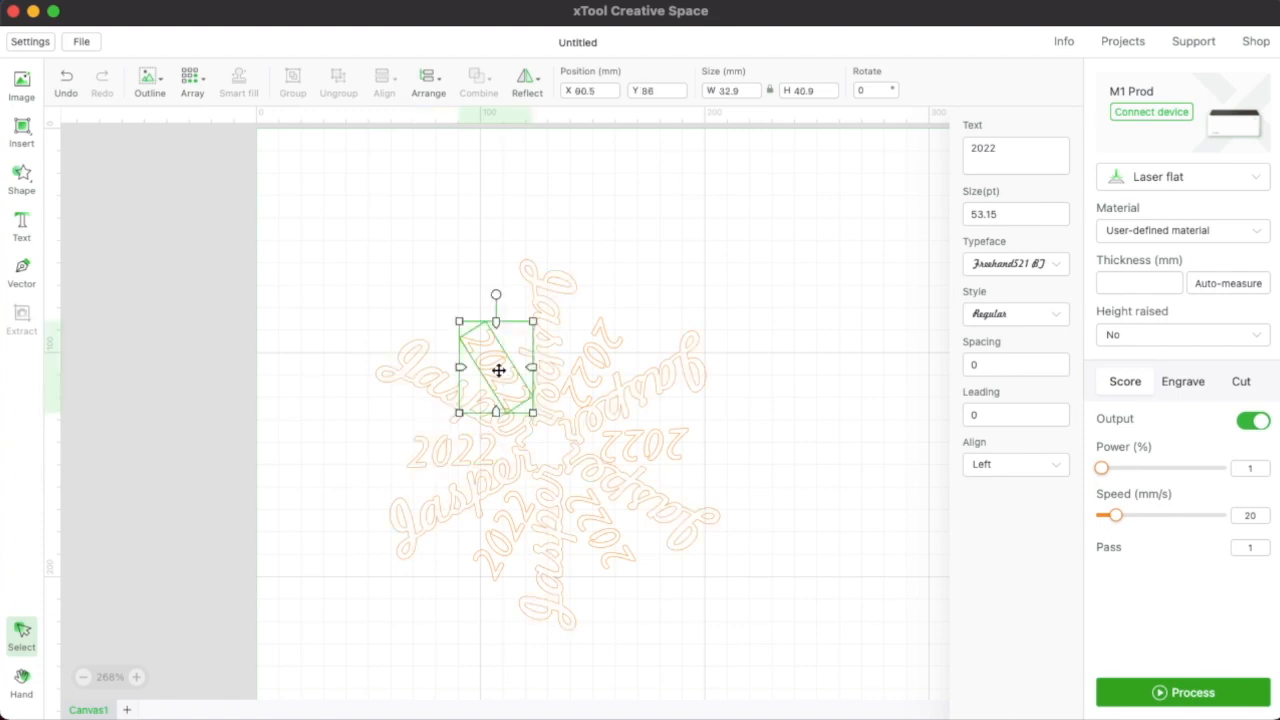
pyautogui.press('Right')
pyautogui.press('Right')
pyautogui.press('Right')
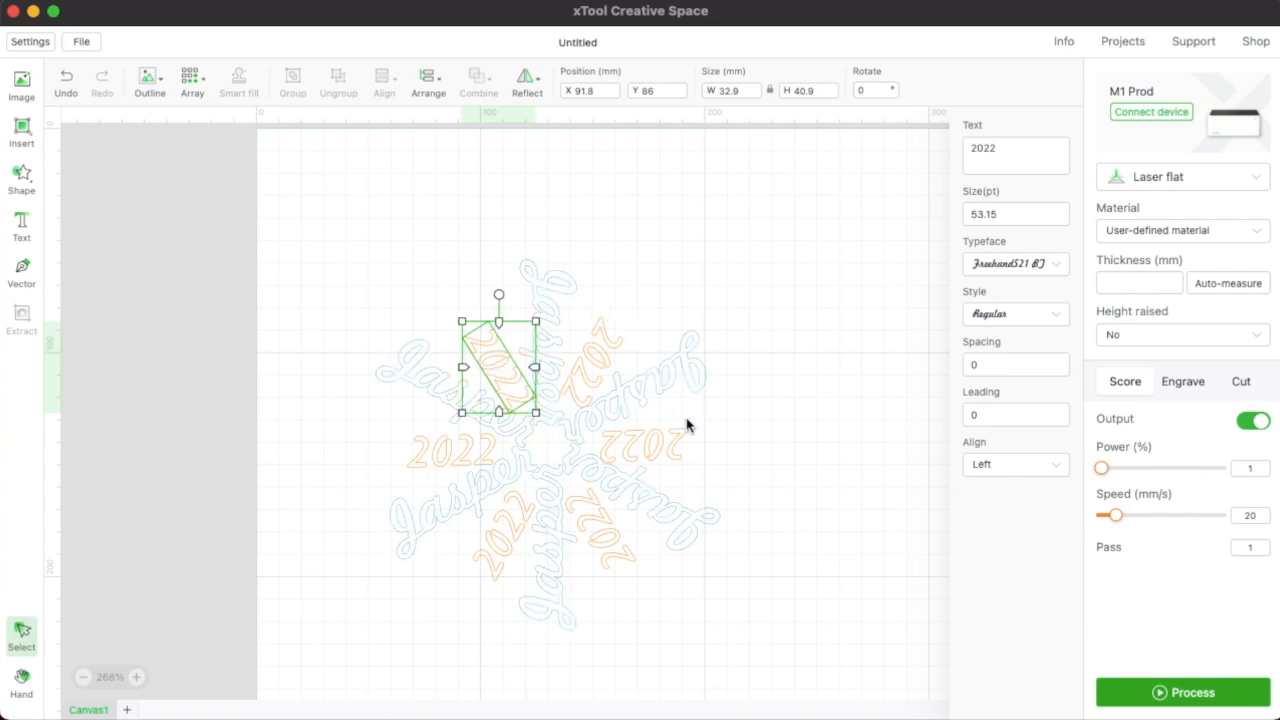
pyautogui.press('super+a')
pyautogui.click(893, 448)
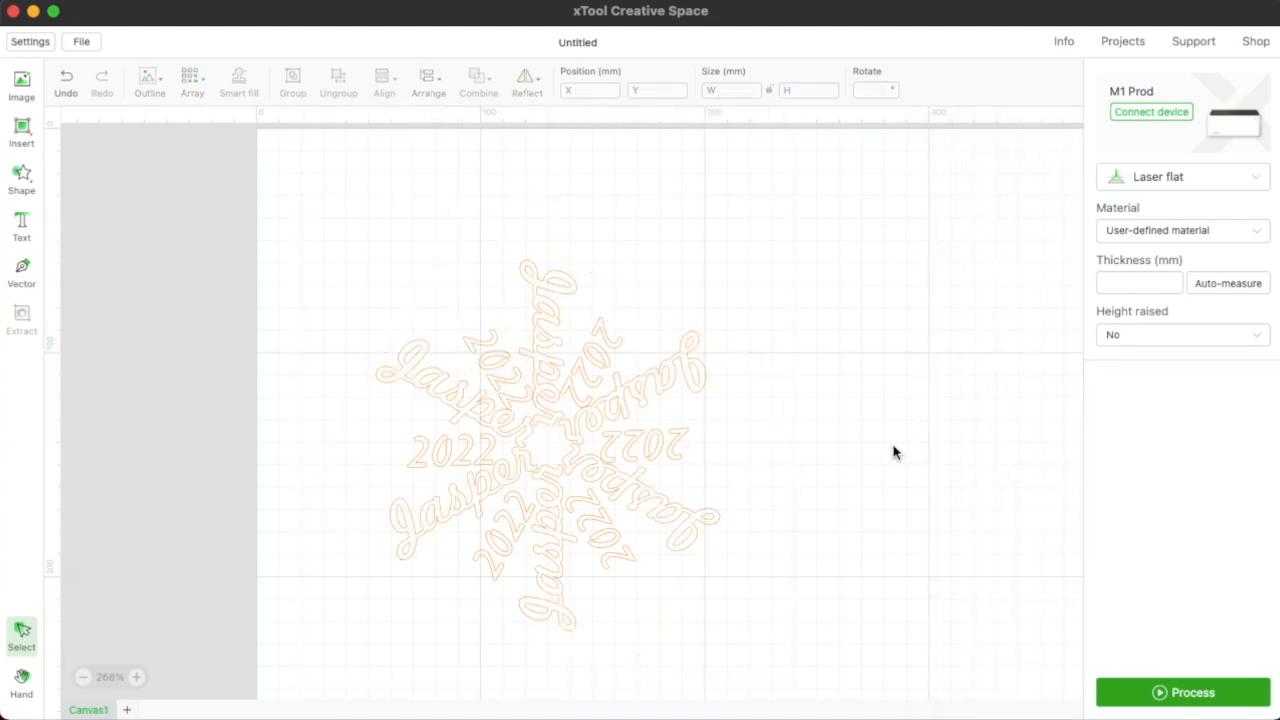
# Nudge the 2022 text in the snowflake's right gap up to about Y 132.5 mm.
pyautogui.click(644, 445)
pyautogui.press('Up')
pyautogui.press('Up')
pyautogui.press('Up')
pyautogui.press('Up')
pyautogui.press('Up')
pyautogui.press('Up')
pyautogui.press('Up')
pyautogui.press('Up')
pyautogui.press('Up')
pyautogui.press('Up')
pyautogui.press('Up')
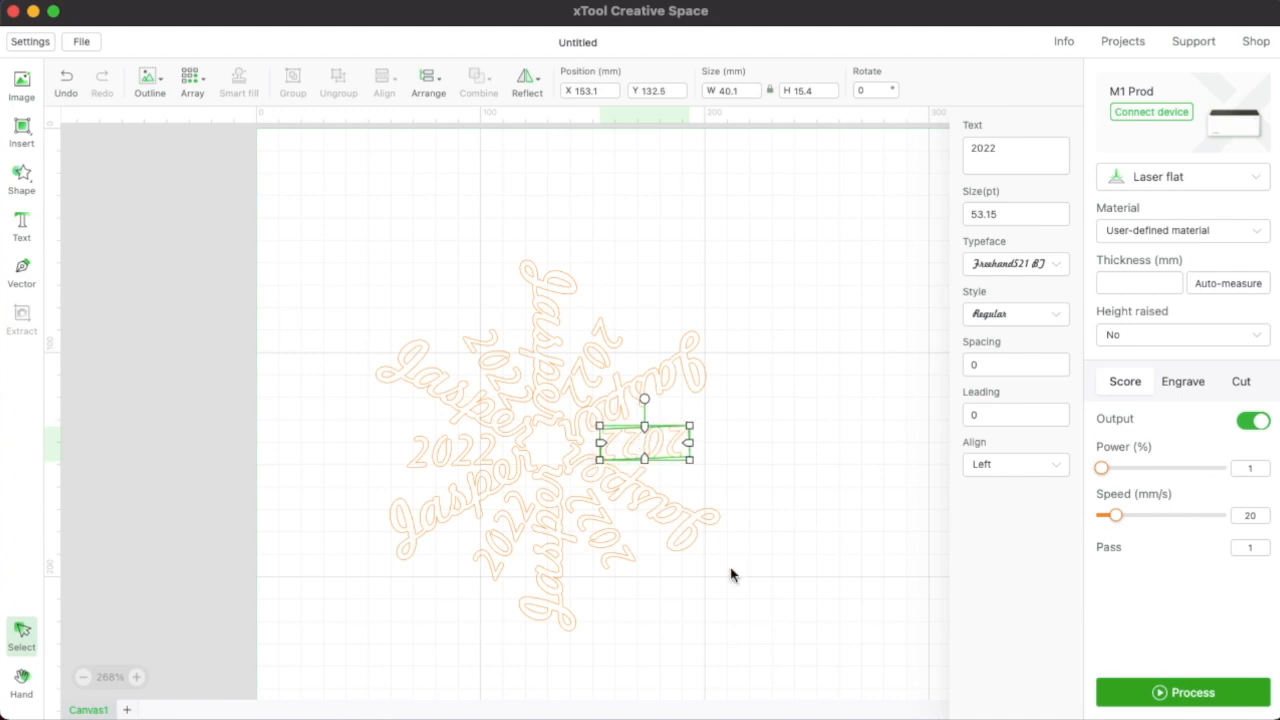
# Select the whole snowflake and unite the arrayed names and 2022 texts into one shape.
pyautogui.click(770, 589)
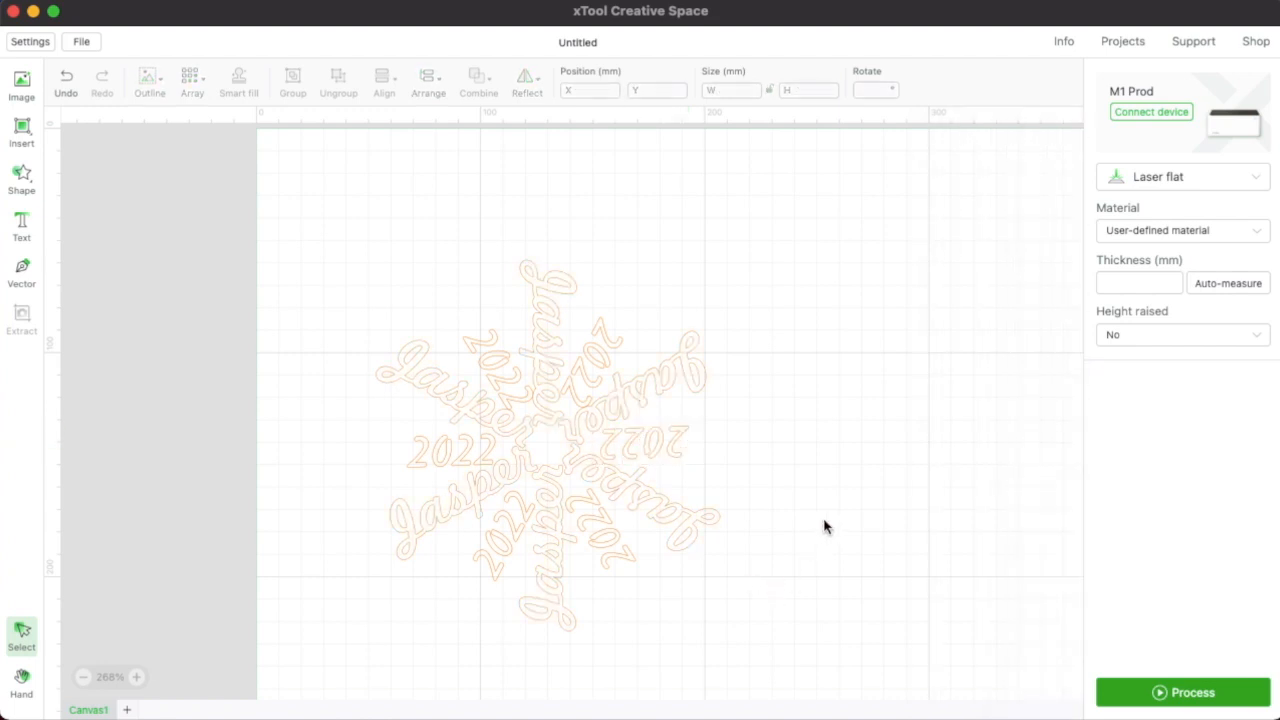
pyautogui.moveTo(297, 175); pyautogui.dragTo(794, 660)
pyautogui.click(495, 85)
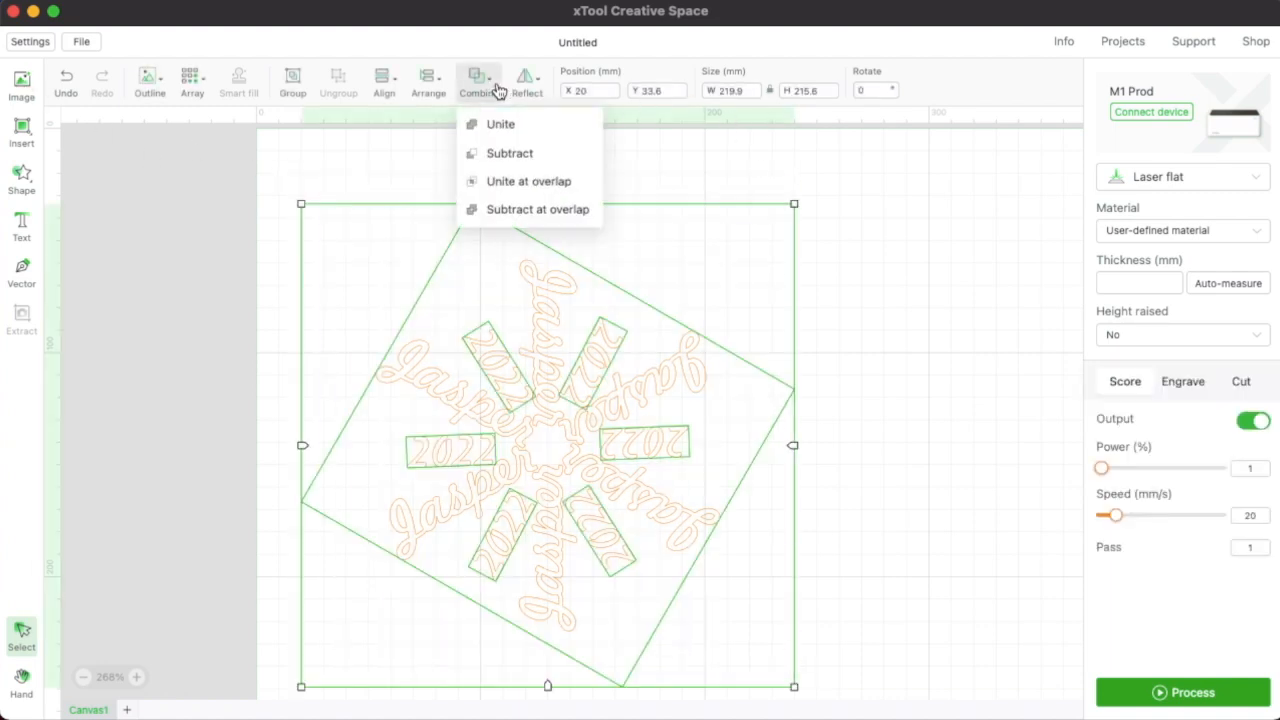
pyautogui.click(504, 130)
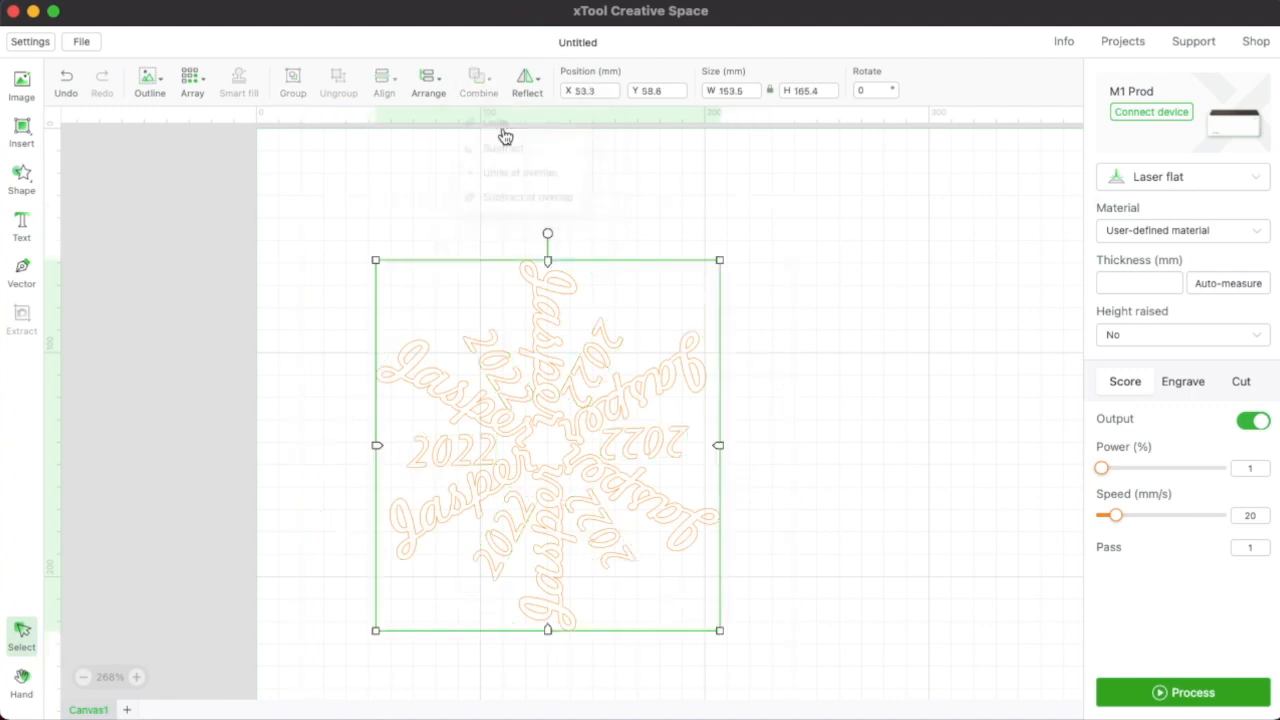
pyautogui.click(778, 198)
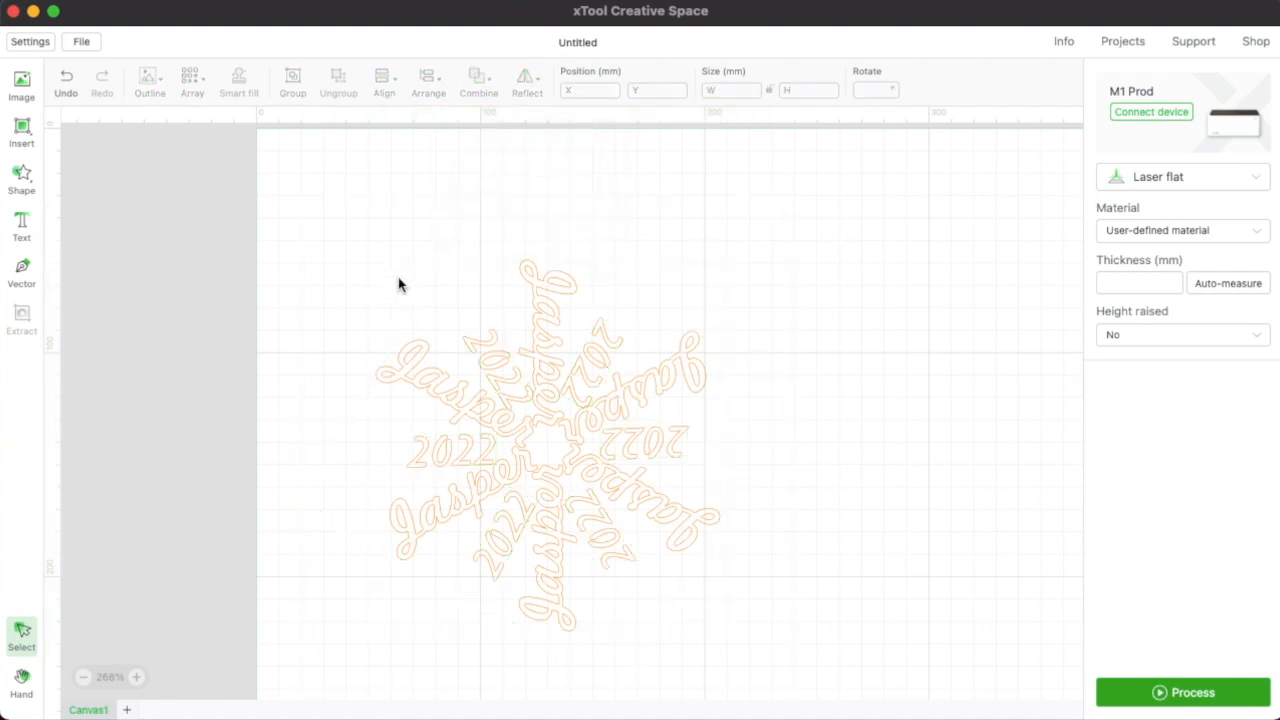
# Create an outline with a 2 mm offset around the united snowflake and set that outline to Cut.
pyautogui.click(463, 382)
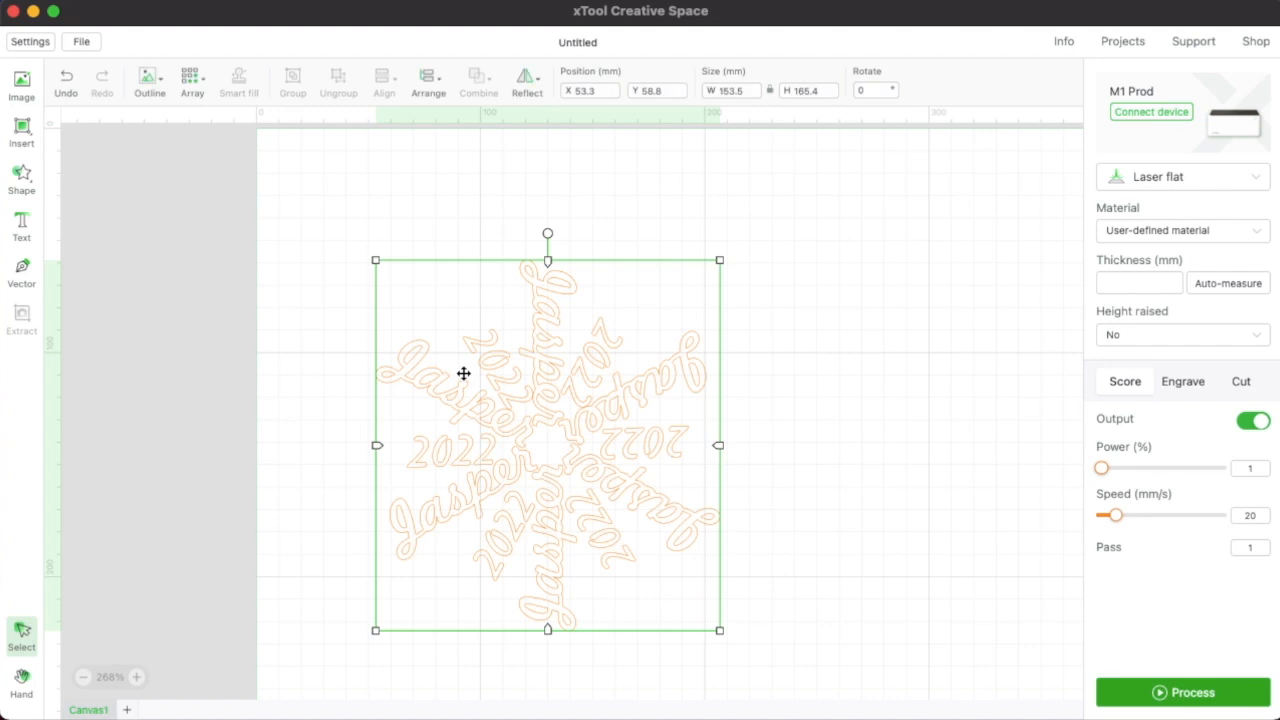
pyautogui.click(147, 86)
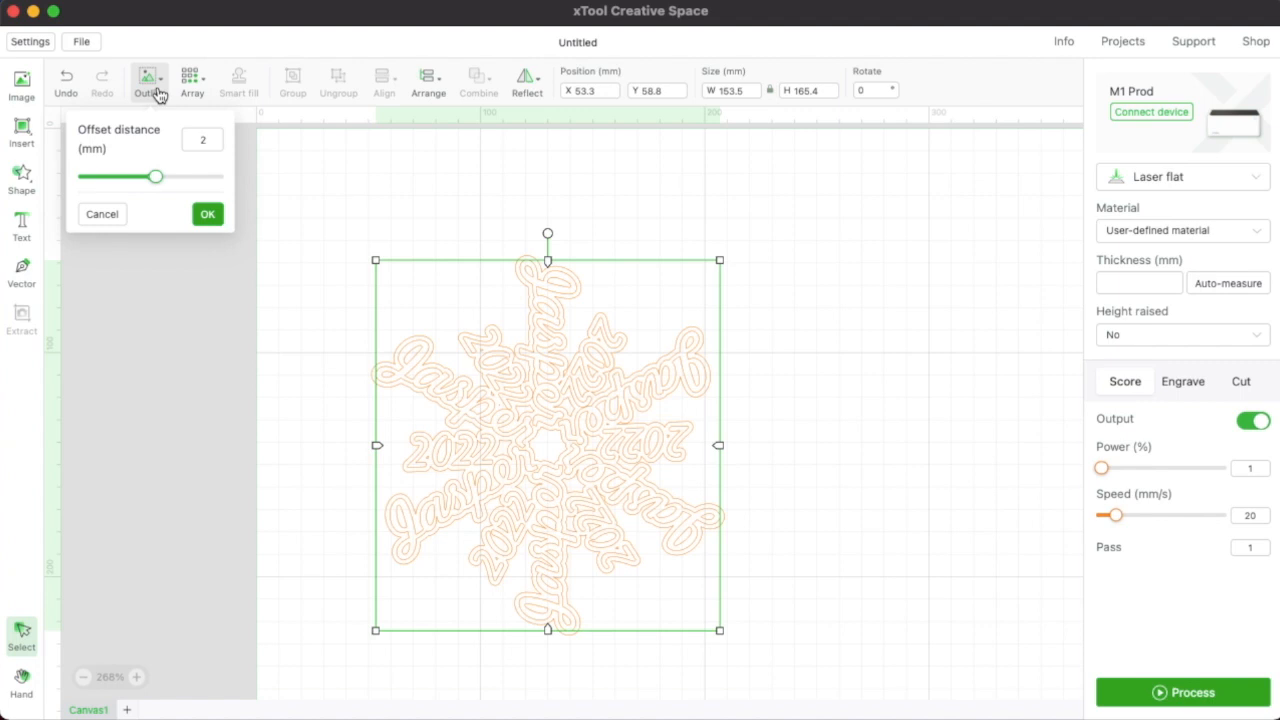
pyautogui.click(210, 219)
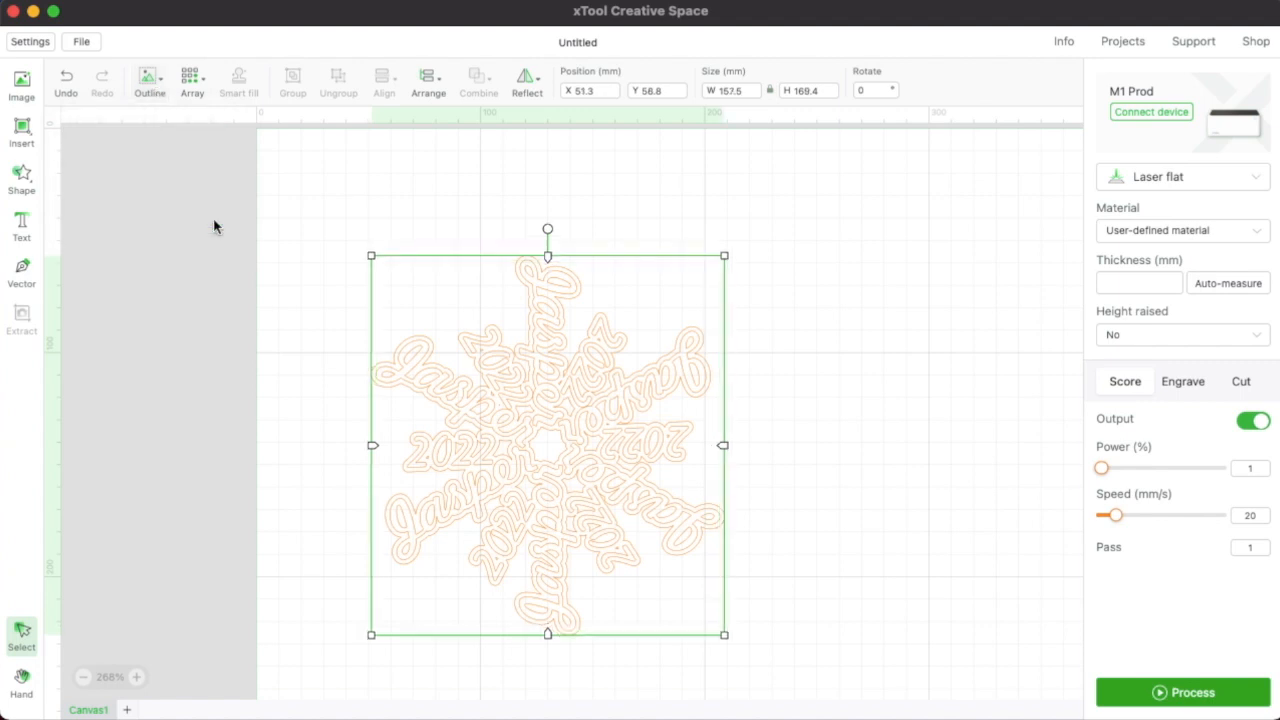
pyautogui.click(1245, 383)
pyautogui.click(902, 466)
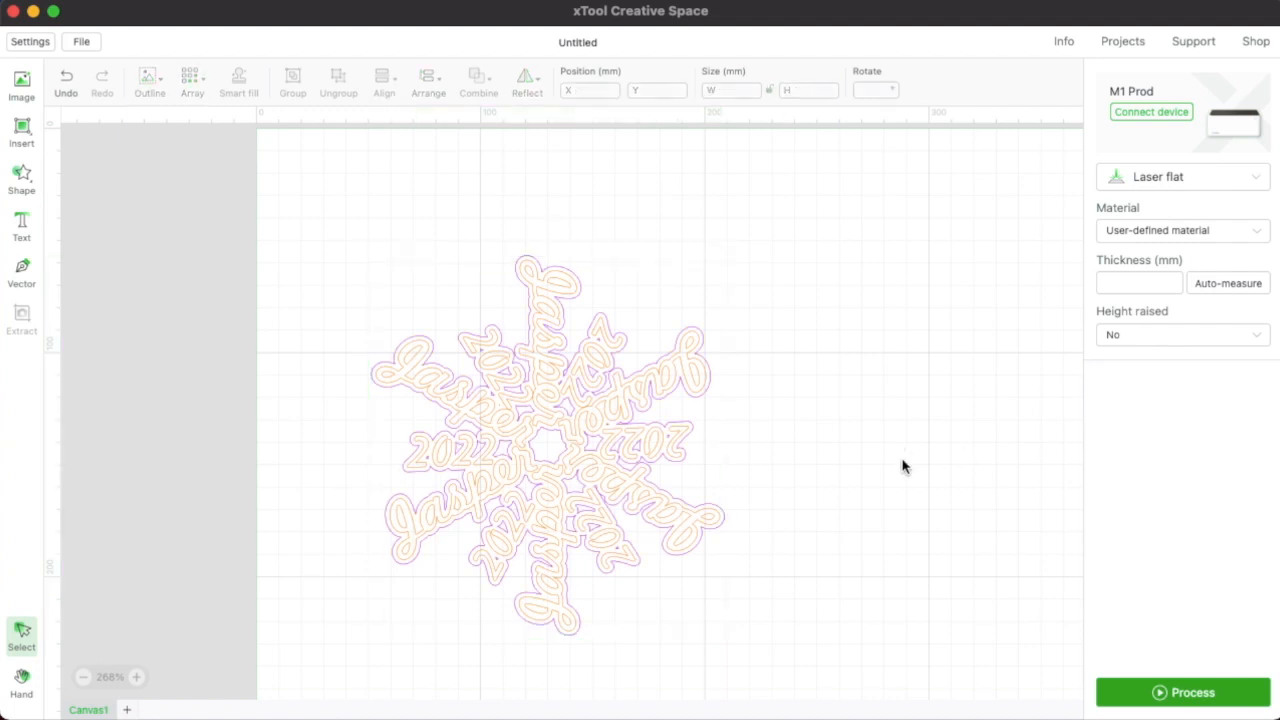
# Set the inner snowflake lettering to score at 100% power and 100 mm/s speed.
pyautogui.scroll(1, 922, 451)
pyautogui.scroll(-1, 922, 451)
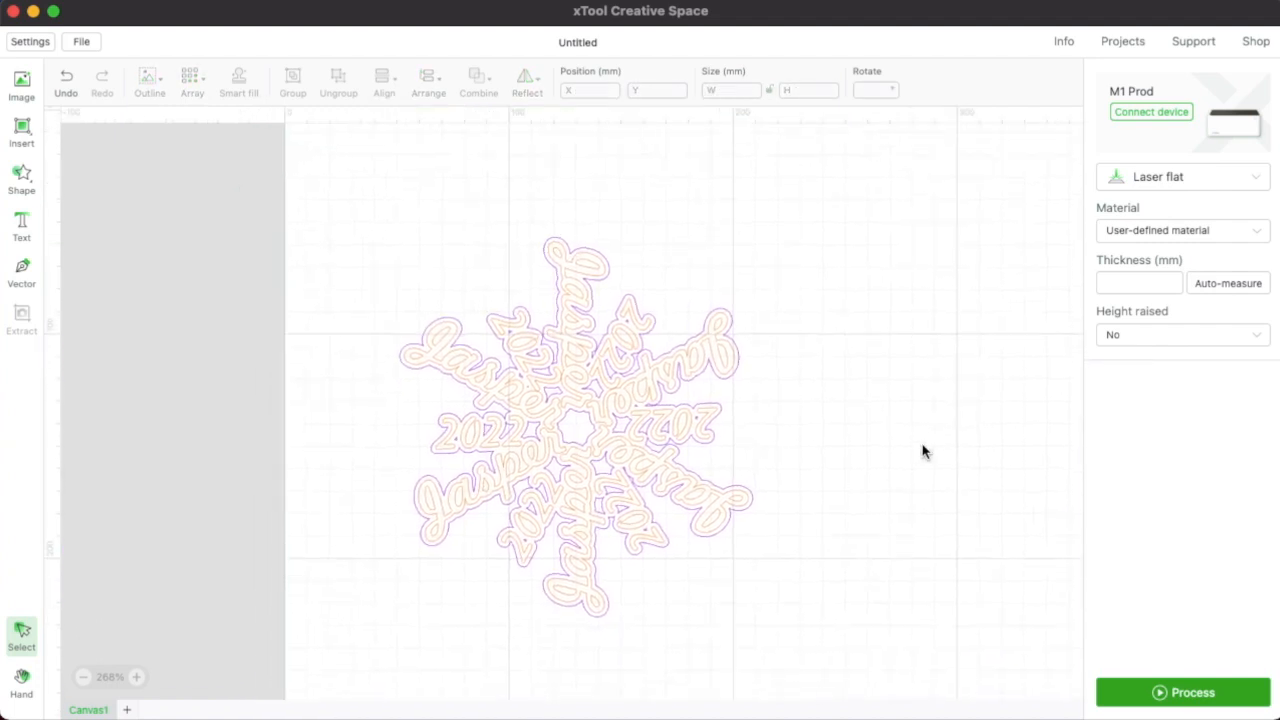
pyautogui.scroll(3, 922, 451)
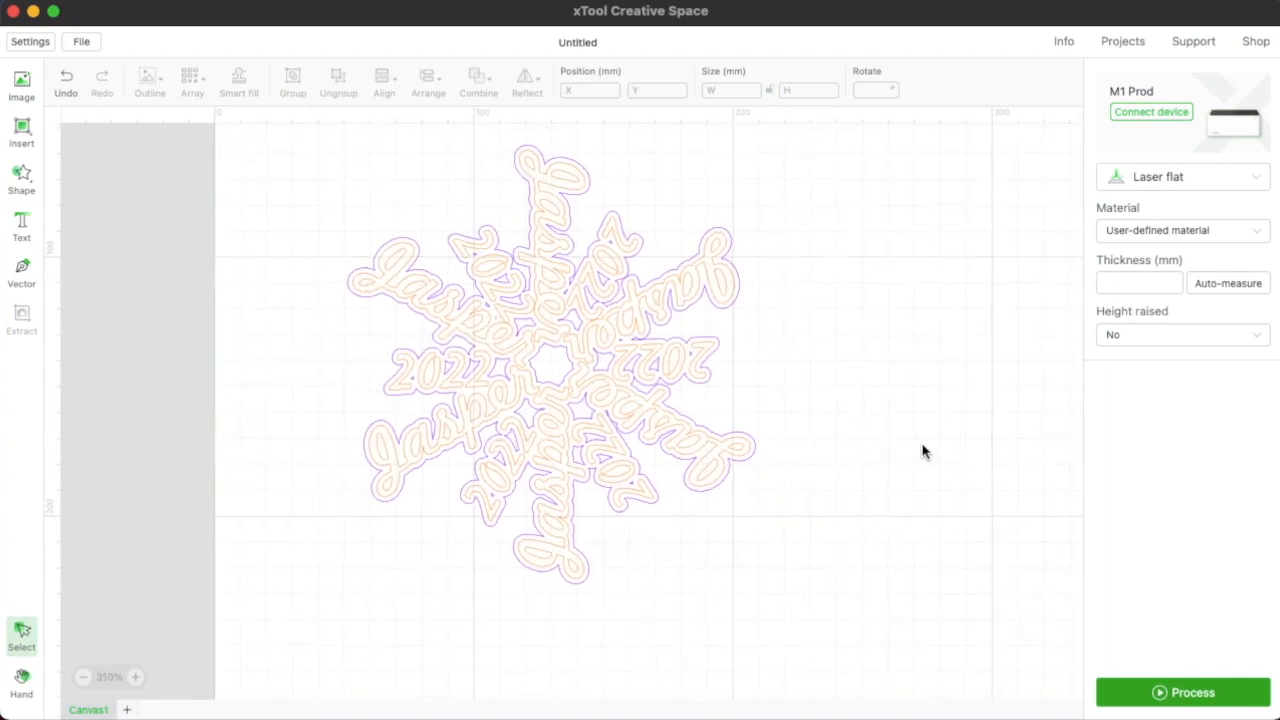
pyautogui.scroll(2, 922, 451)
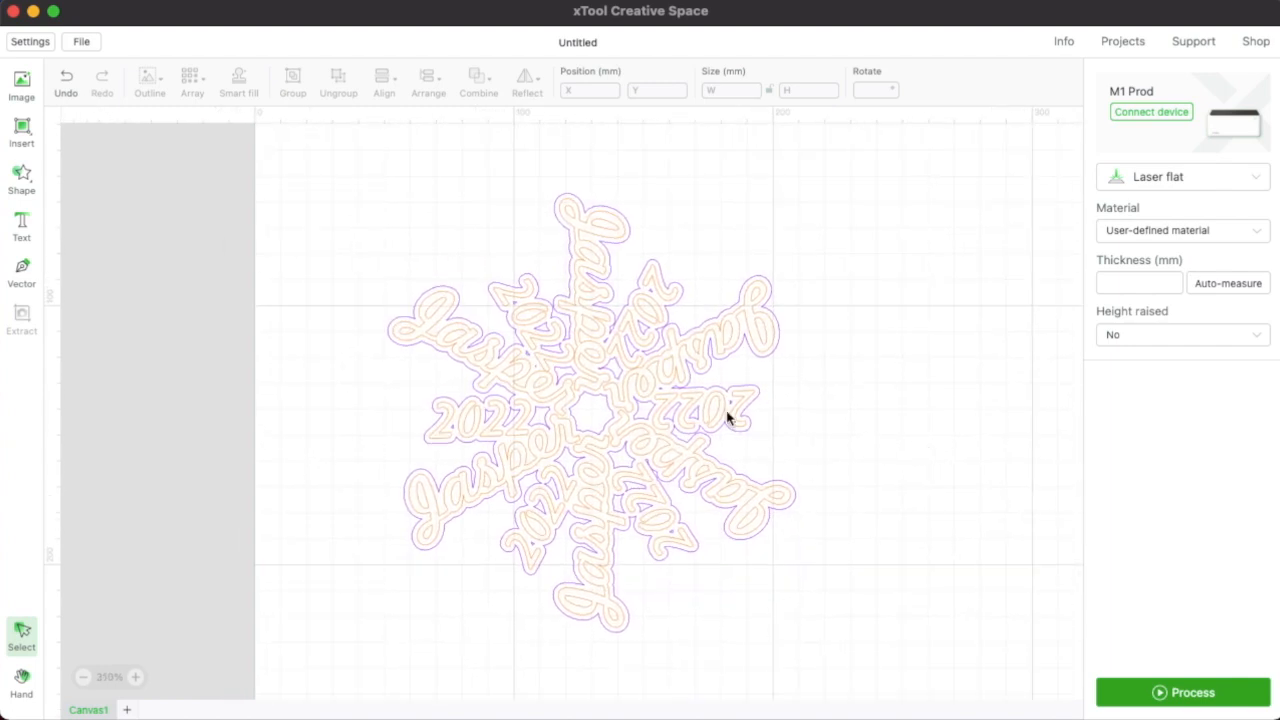
pyautogui.click(686, 410)
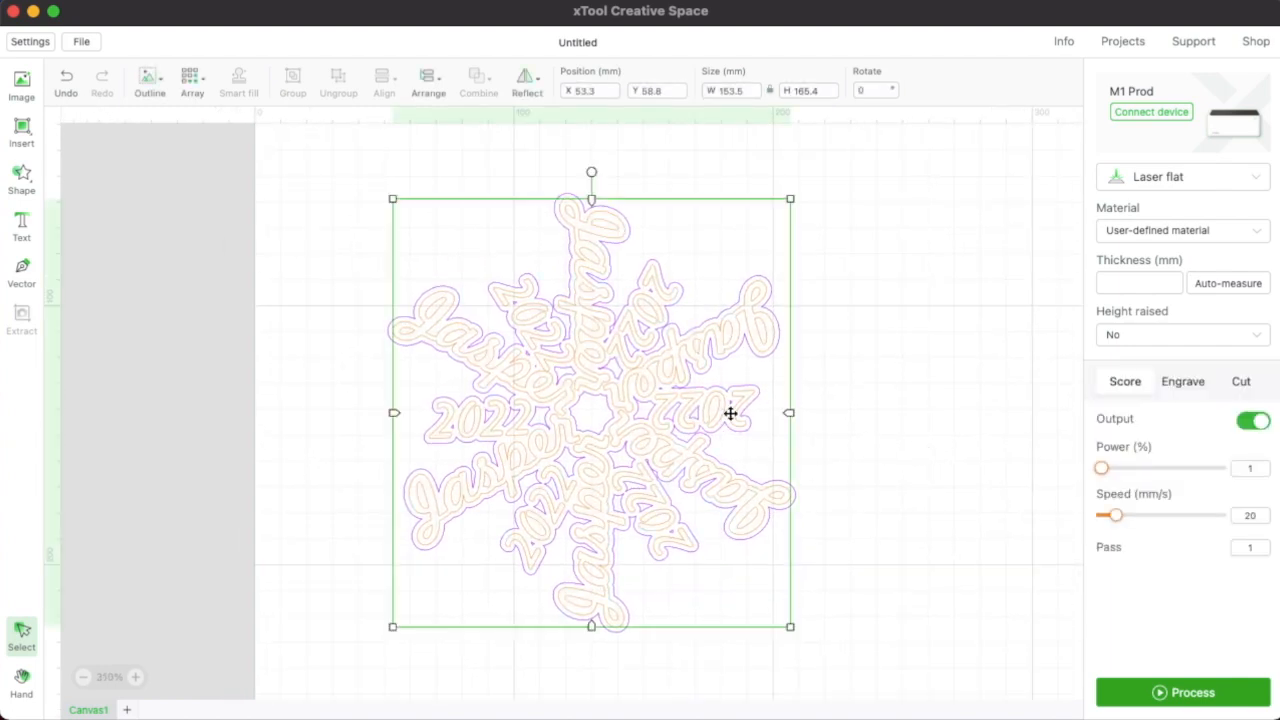
pyautogui.moveTo(1103, 470); pyautogui.dragTo(1249, 483)
pyautogui.moveTo(1116, 516); pyautogui.dragTo(1177, 521)
pyautogui.click(1020, 554)
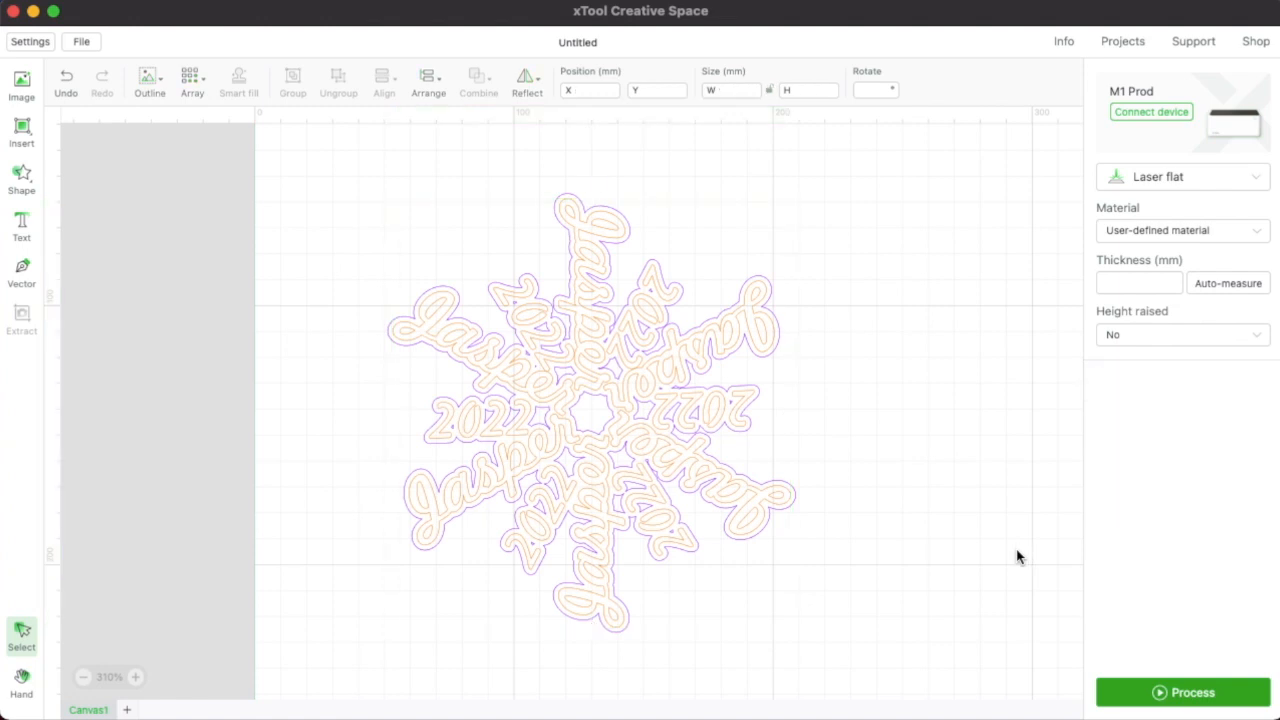
# Set the outer outline to cut at 100% power, 10 mm/s speed and 2 passes.
pyautogui.click(768, 522)
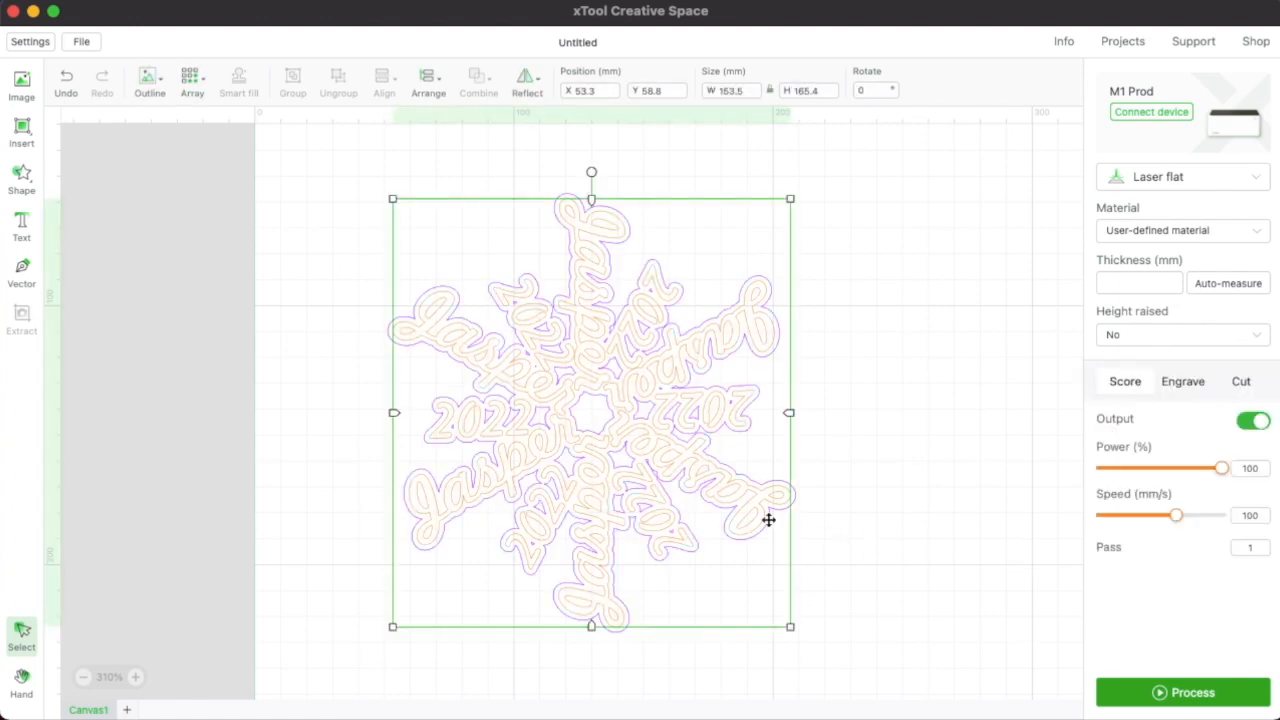
pyautogui.click(798, 506)
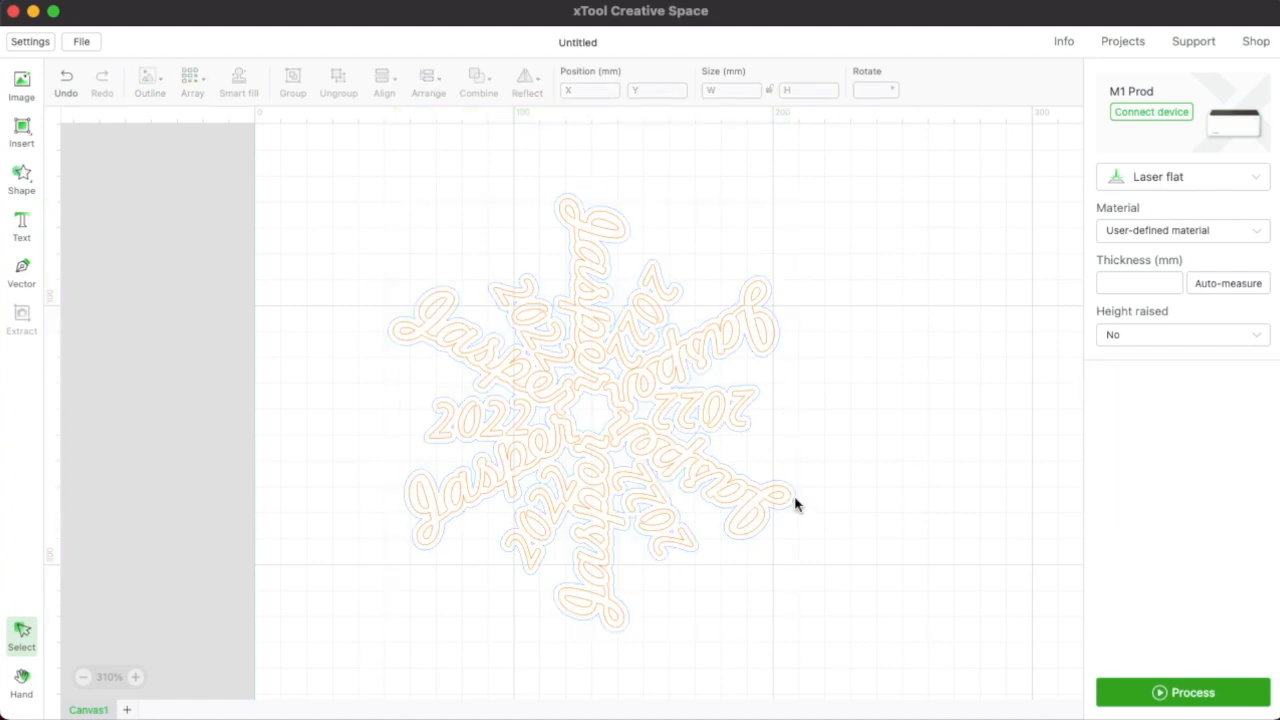
pyautogui.click(795, 500)
pyautogui.moveTo(1101, 468); pyautogui.dragTo(1222, 468)
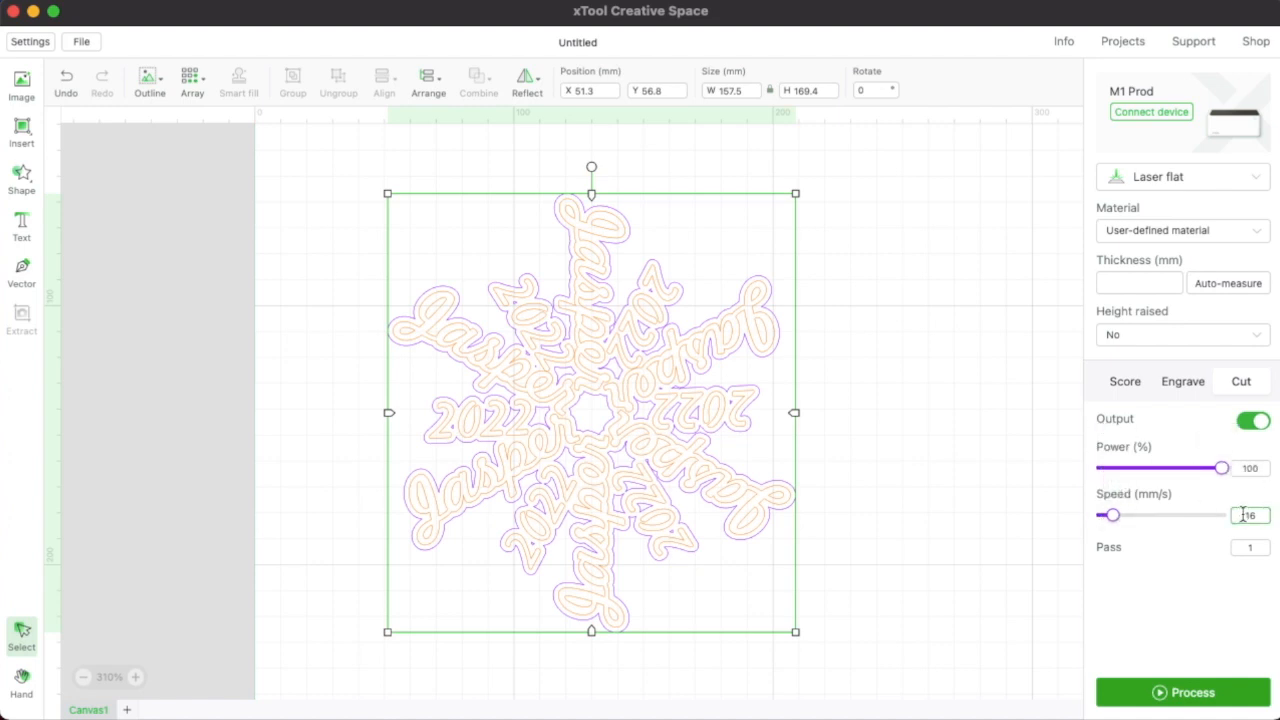
pyautogui.press('BackSpace')
pyautogui.write('0')
pyautogui.click(1262, 548)
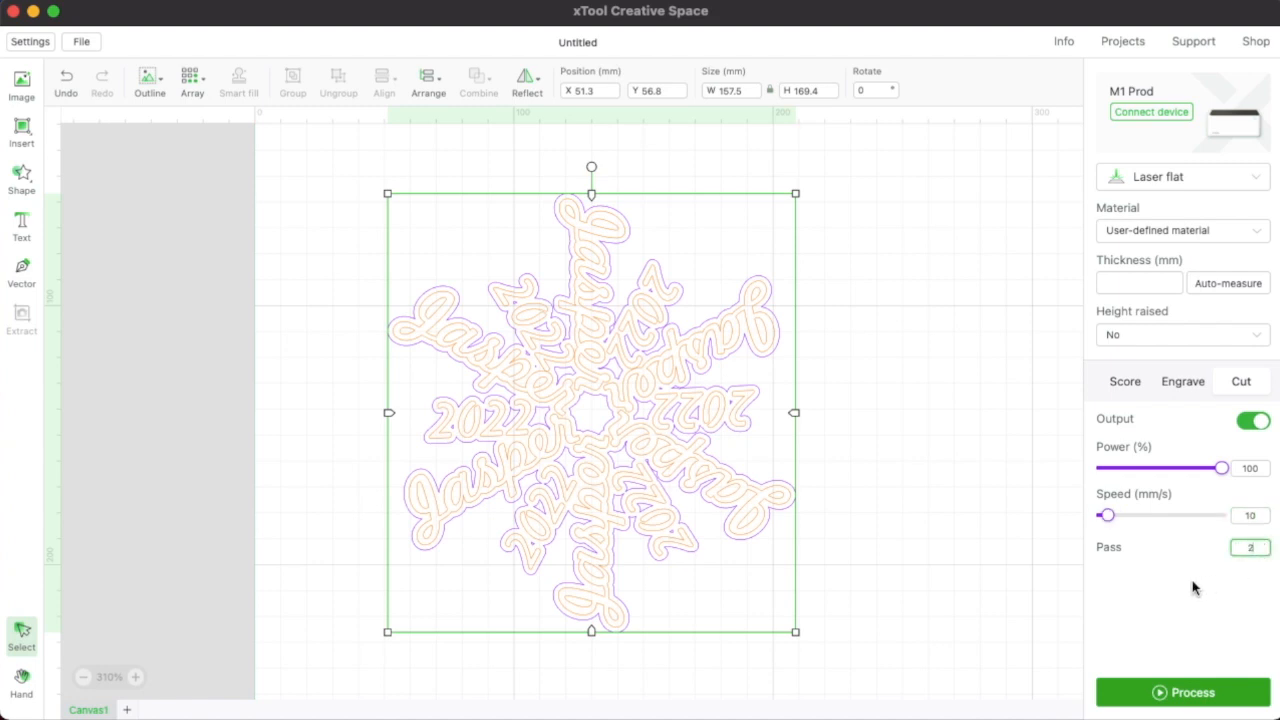
pyautogui.click(1153, 594)
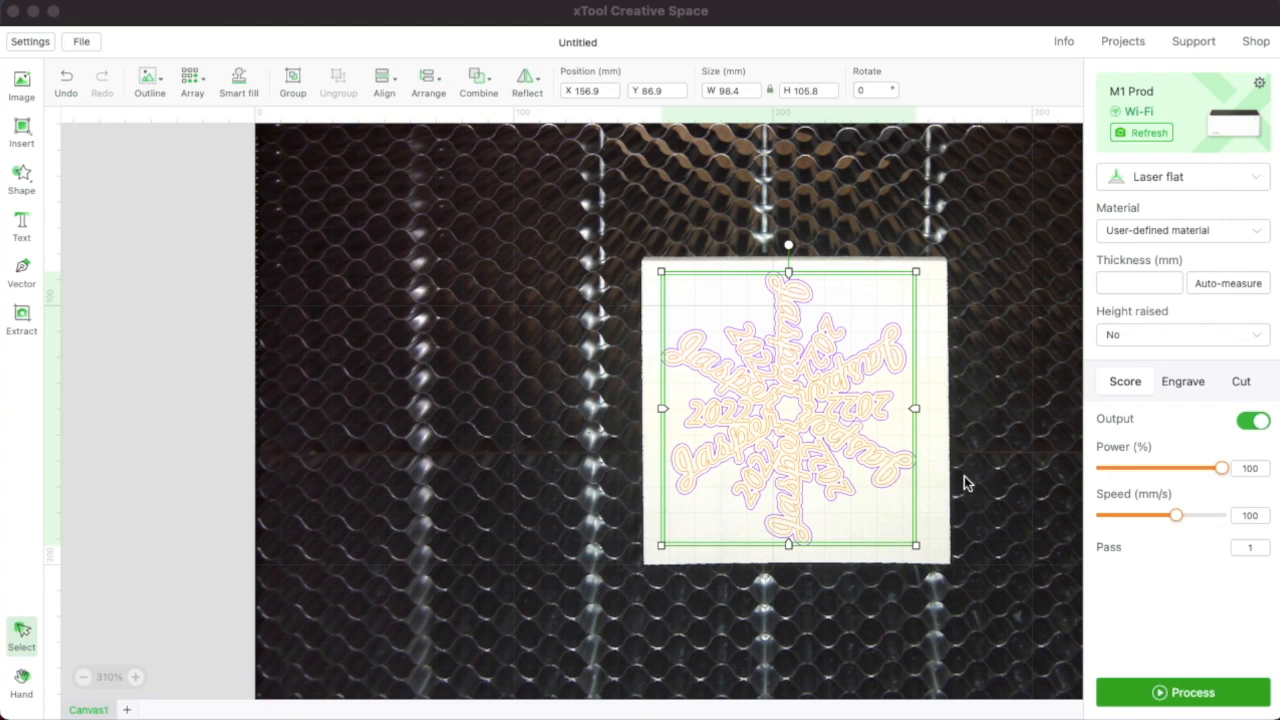
# Draw a circle about 8.5 mm across on the material, beside the snowflake's upper-right arm.
pyautogui.click(537, 330)
pyautogui.scroll(-1, 414, 330)
pyautogui.hscroll(5, 414, 329)
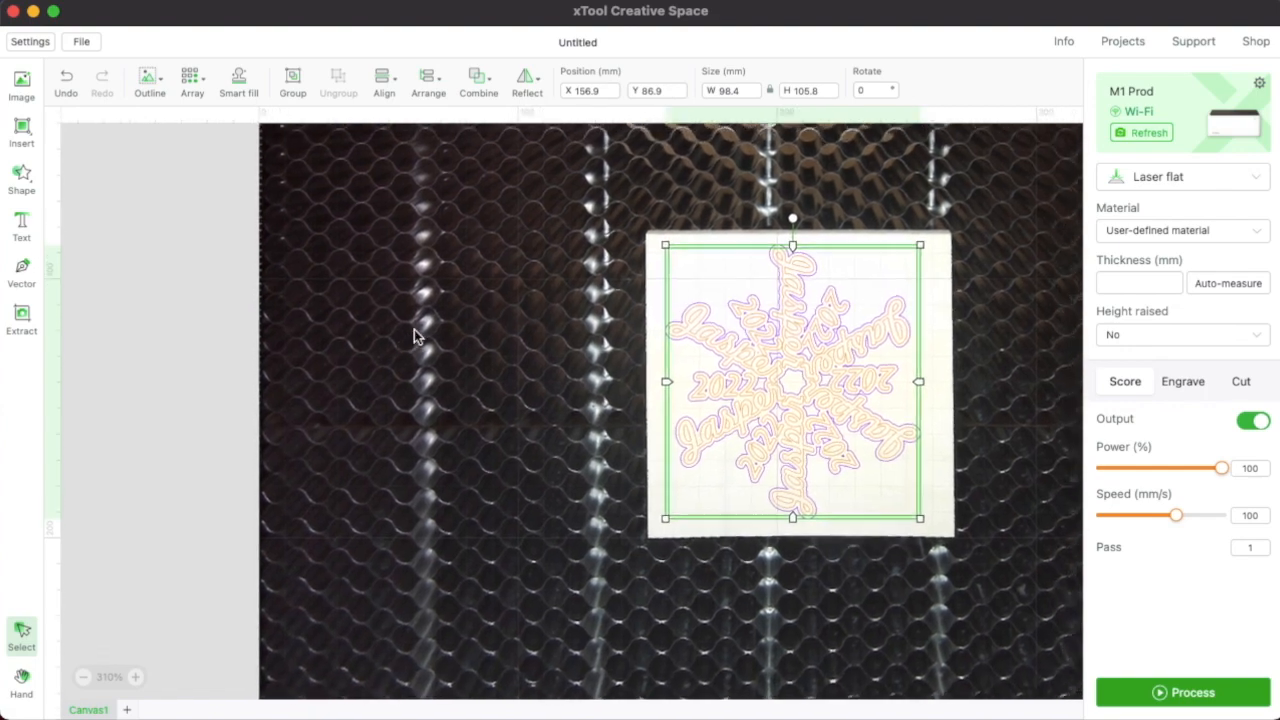
pyautogui.scroll(3, 414, 329)
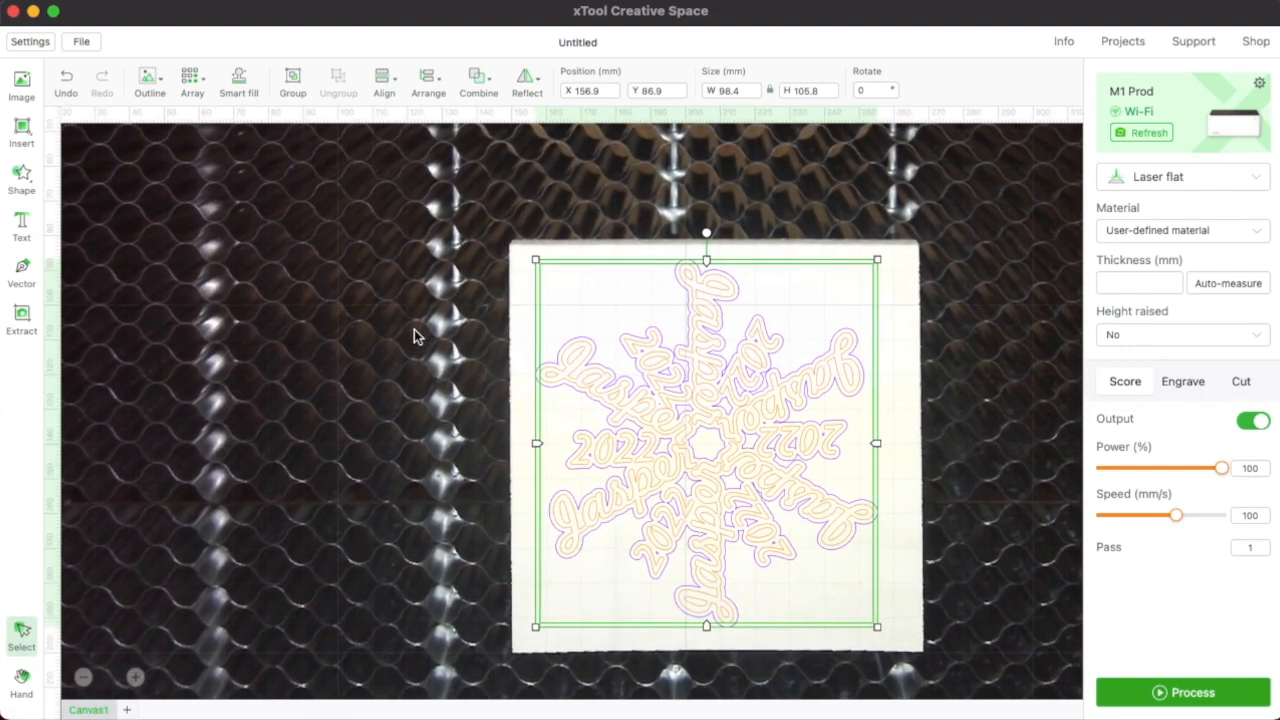
pyautogui.click(991, 504)
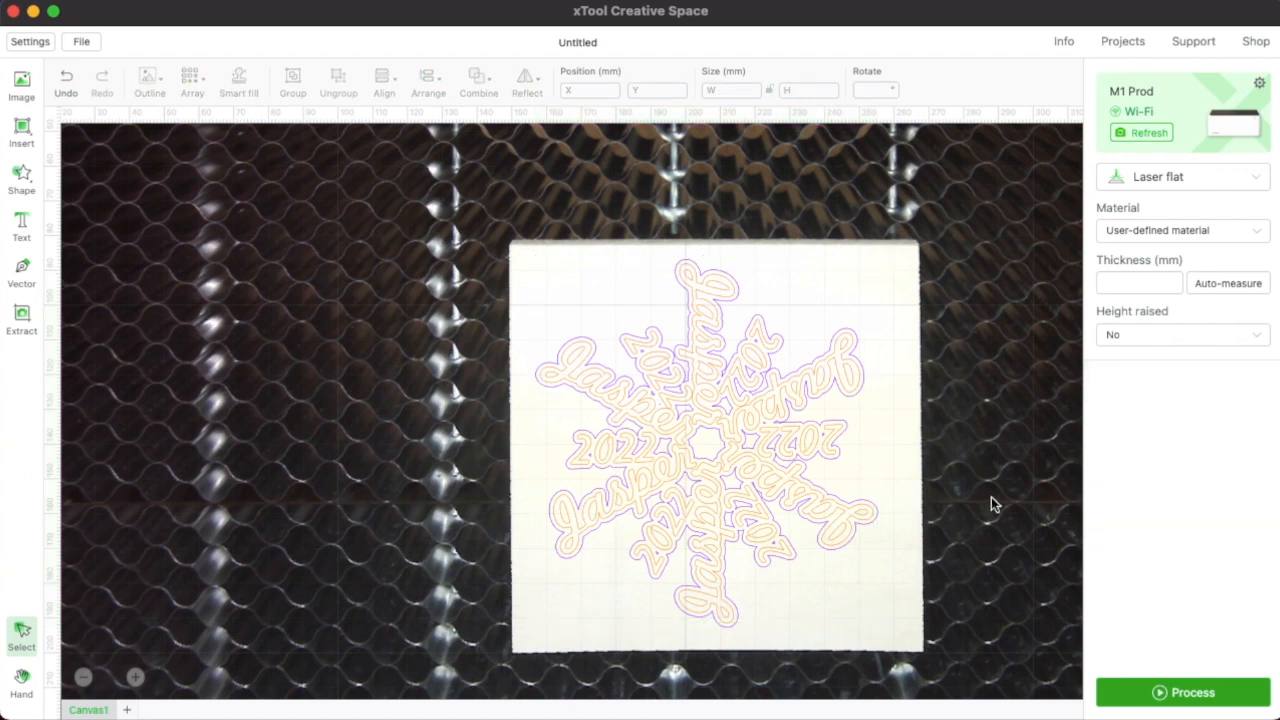
pyautogui.click(22, 131)
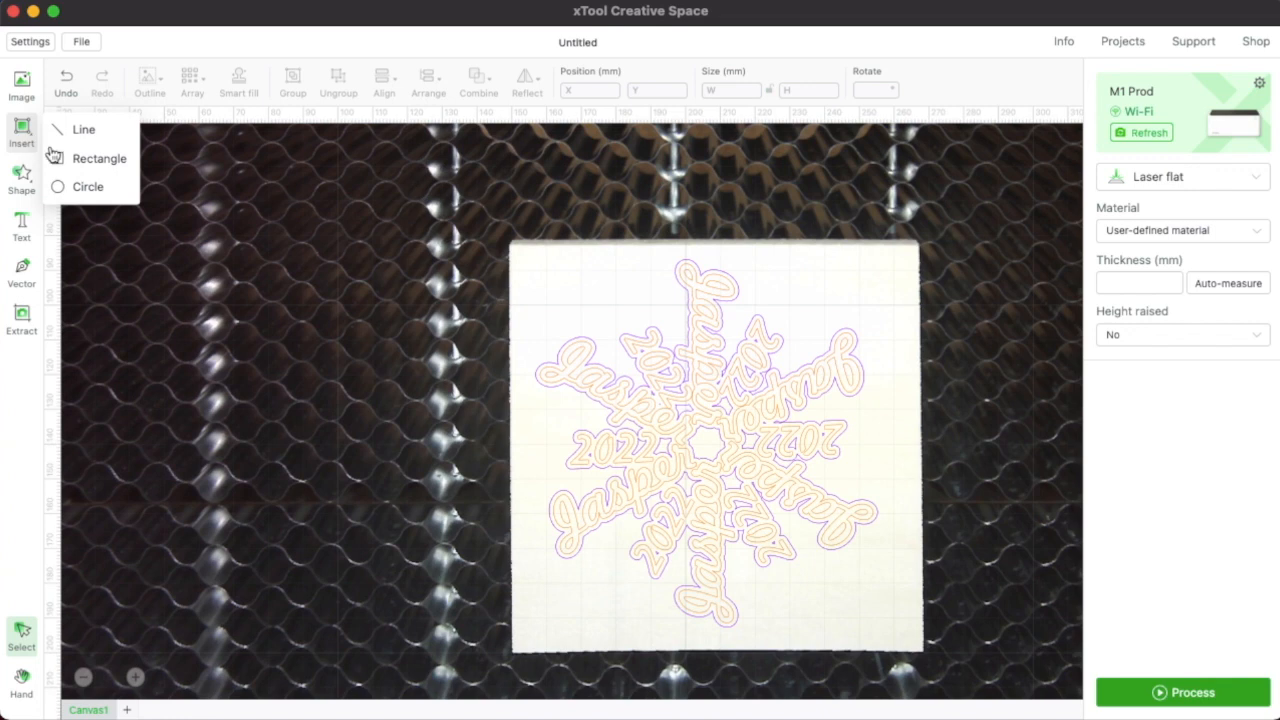
pyautogui.click(84, 187)
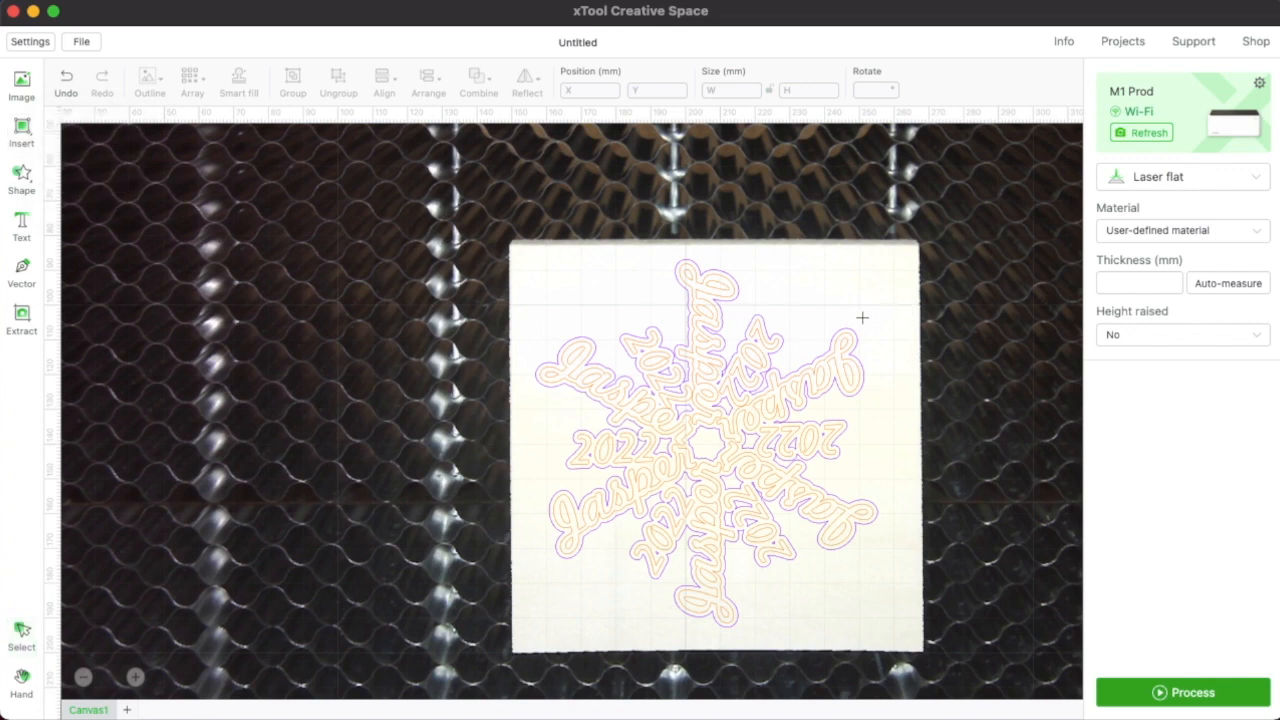
pyautogui.moveTo(893, 354); pyautogui.dragTo(908, 365)
pyautogui.moveTo(910, 368); pyautogui.dragTo(912, 369)
pyautogui.scroll(5, 979, 393)
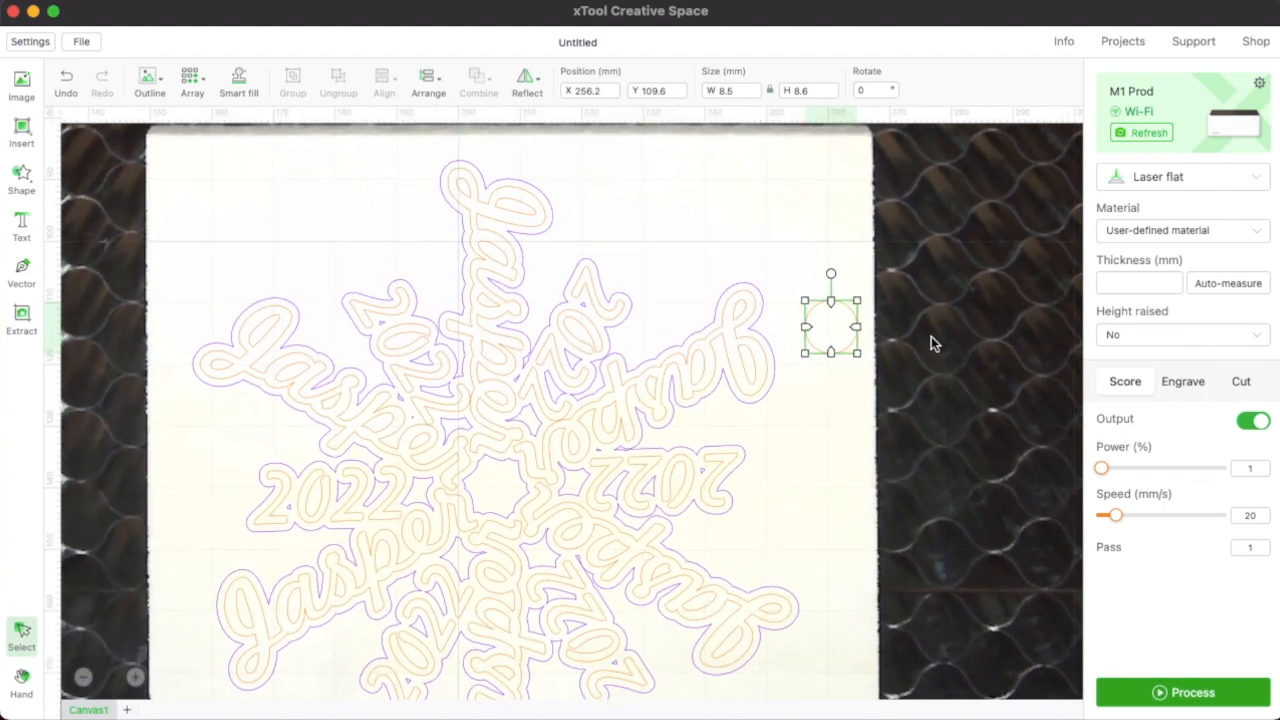
pyautogui.click(893, 335)
pyautogui.click(829, 333)
pyautogui.press('super+v')
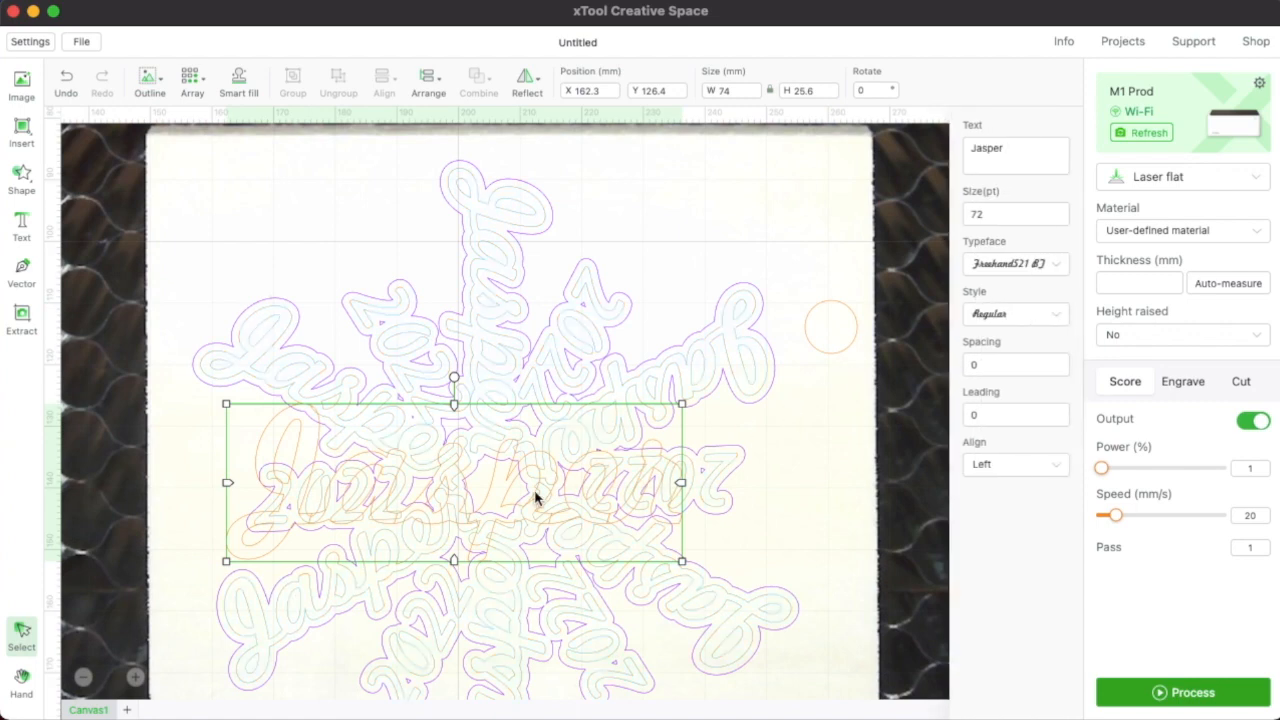
pyautogui.press('super+z')
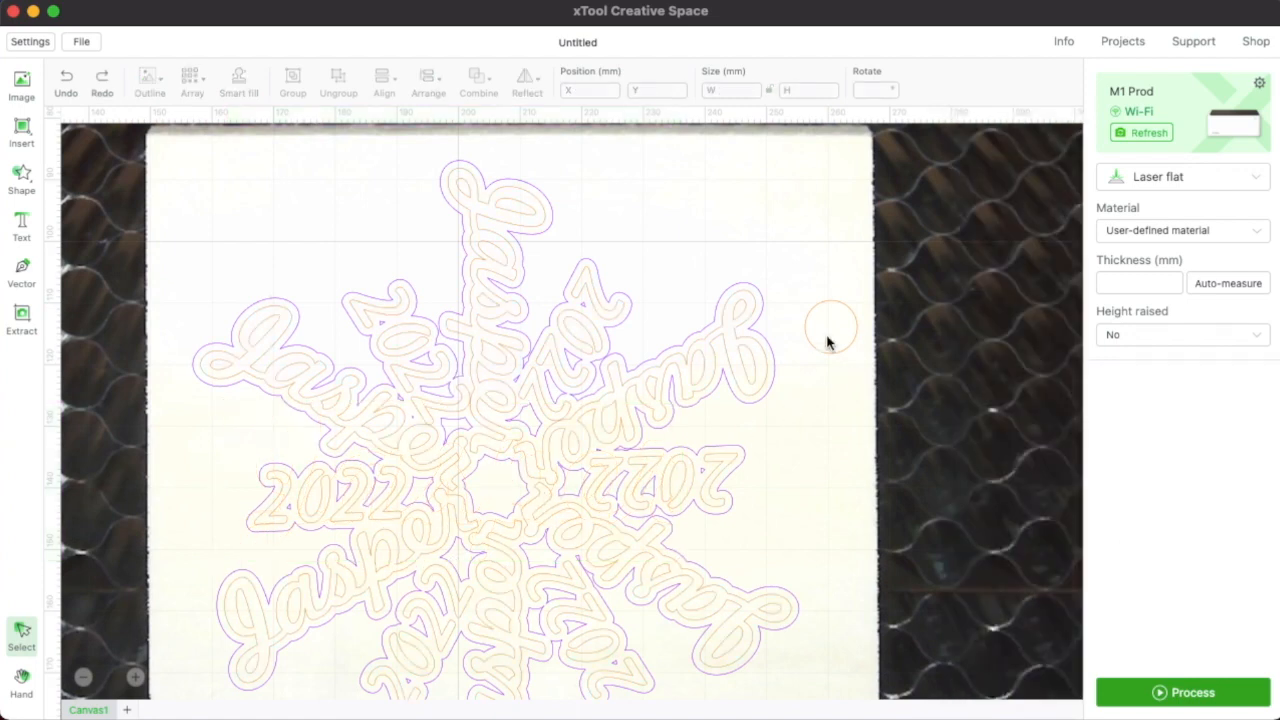
# Duplicate the circle, shrink the copy to about 4.8 mm and centre it inside the larger circle.
pyautogui.click(826, 342)
pyautogui.moveTo(838, 346)
pyautogui.mouseDown()
pyautogui.moveTo(874, 374)
pyautogui.moveTo(831, 336)
pyautogui.mouseUp()
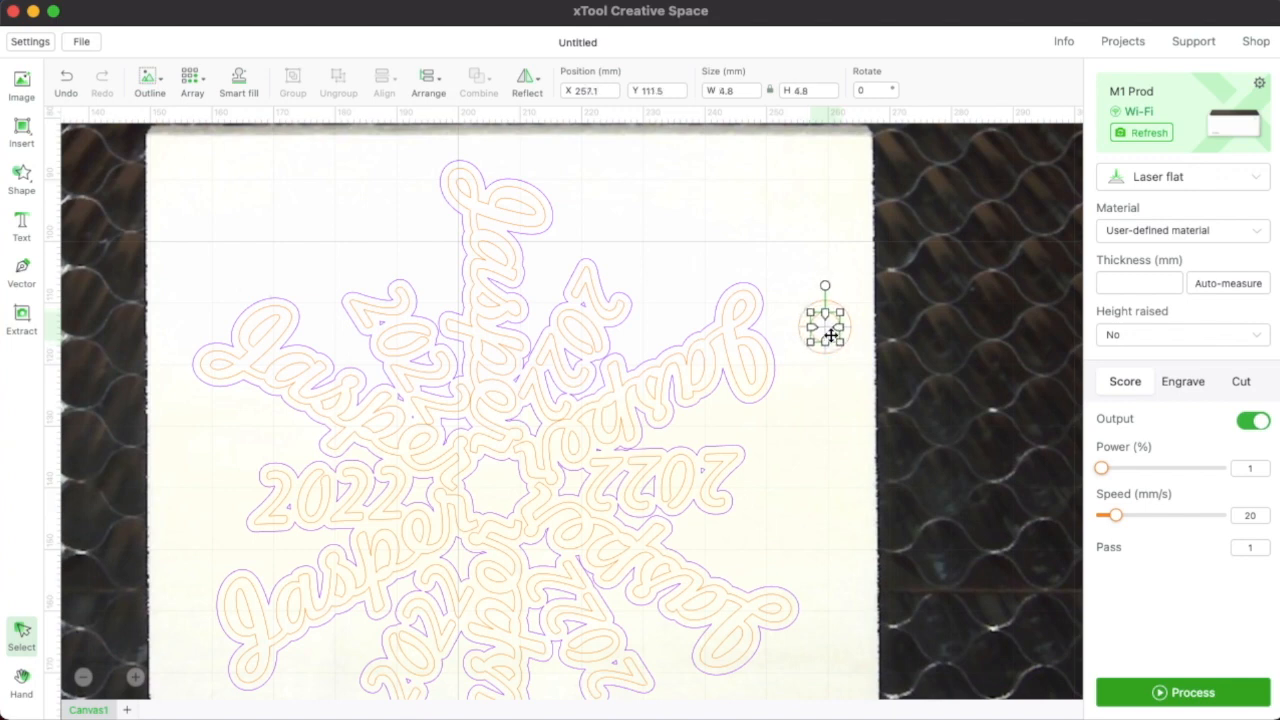
pyautogui.click(847, 390)
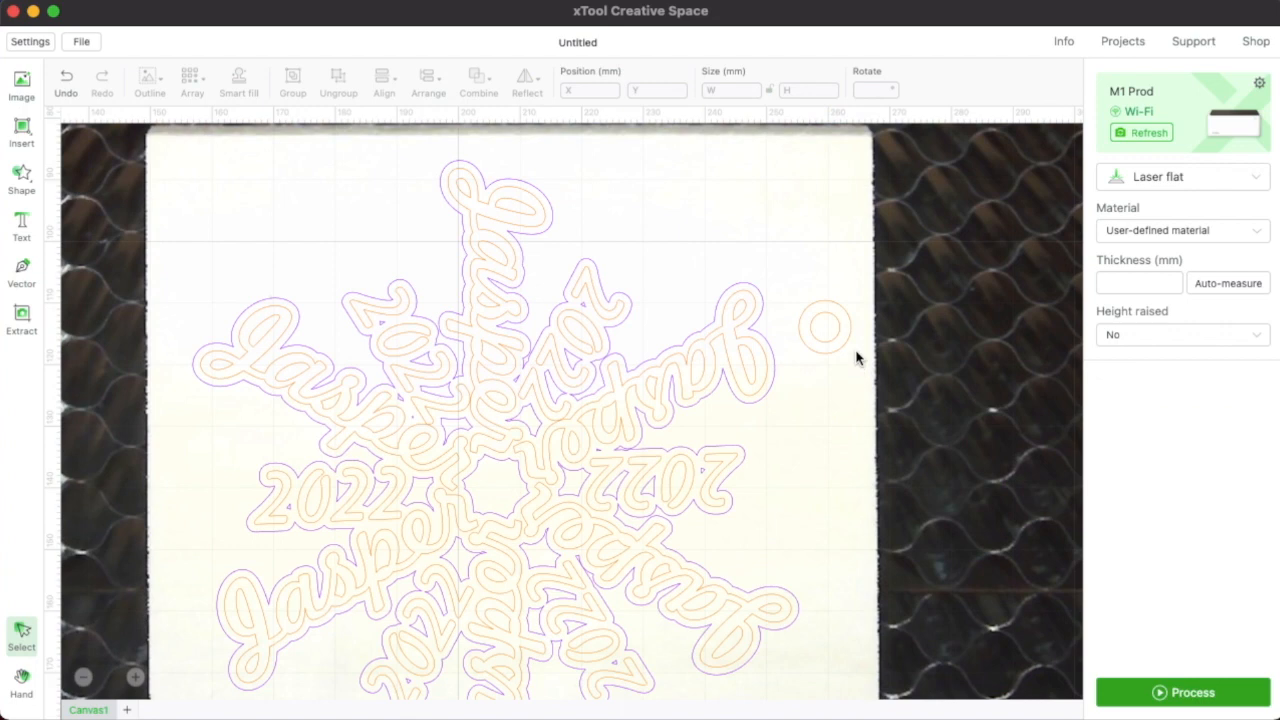
# Combine the two circles into a ring with Subtract at overlap and set the ring to Cut.
pyautogui.moveTo(900, 357); pyautogui.dragTo(832, 305)
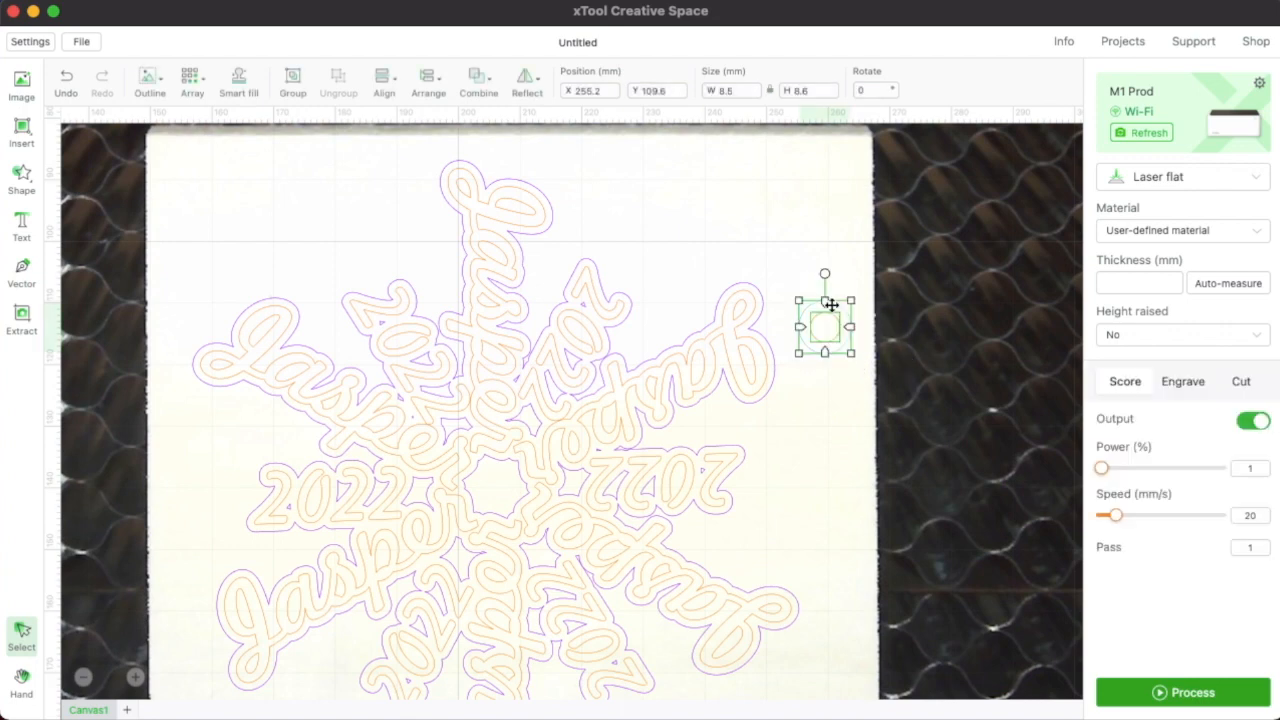
pyautogui.click(482, 85)
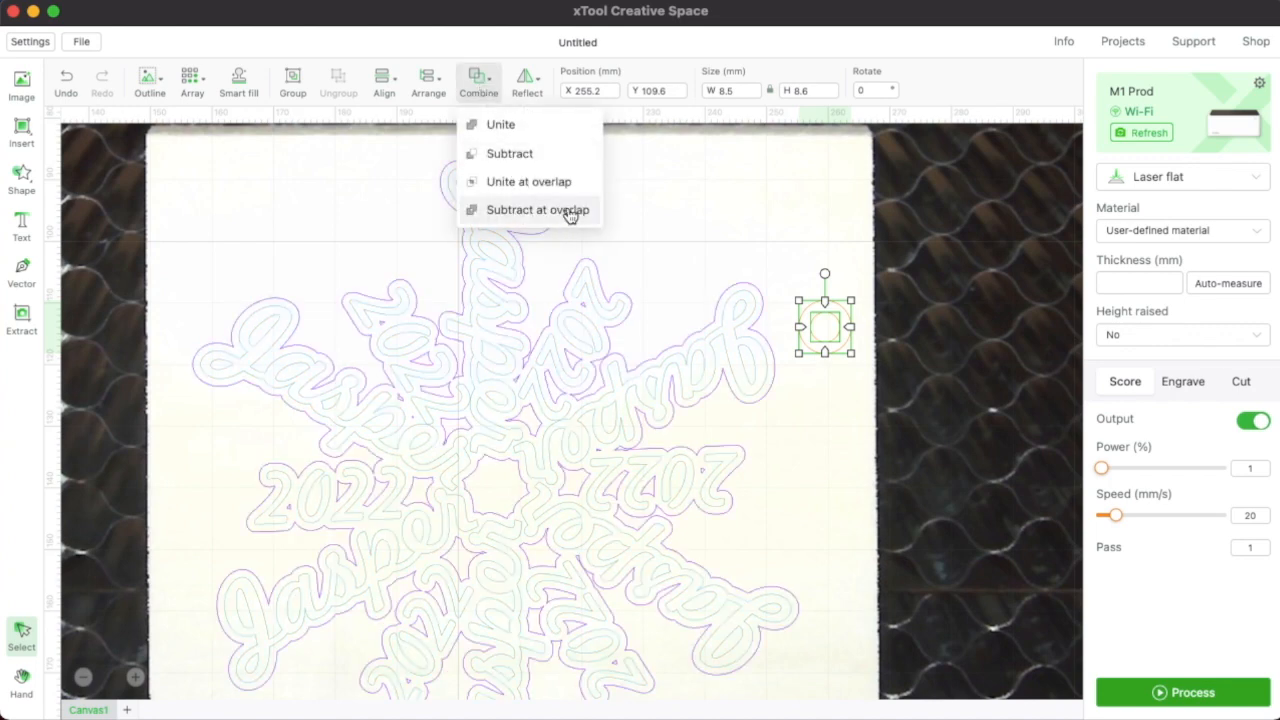
pyautogui.click(570, 210)
pyautogui.click(857, 325)
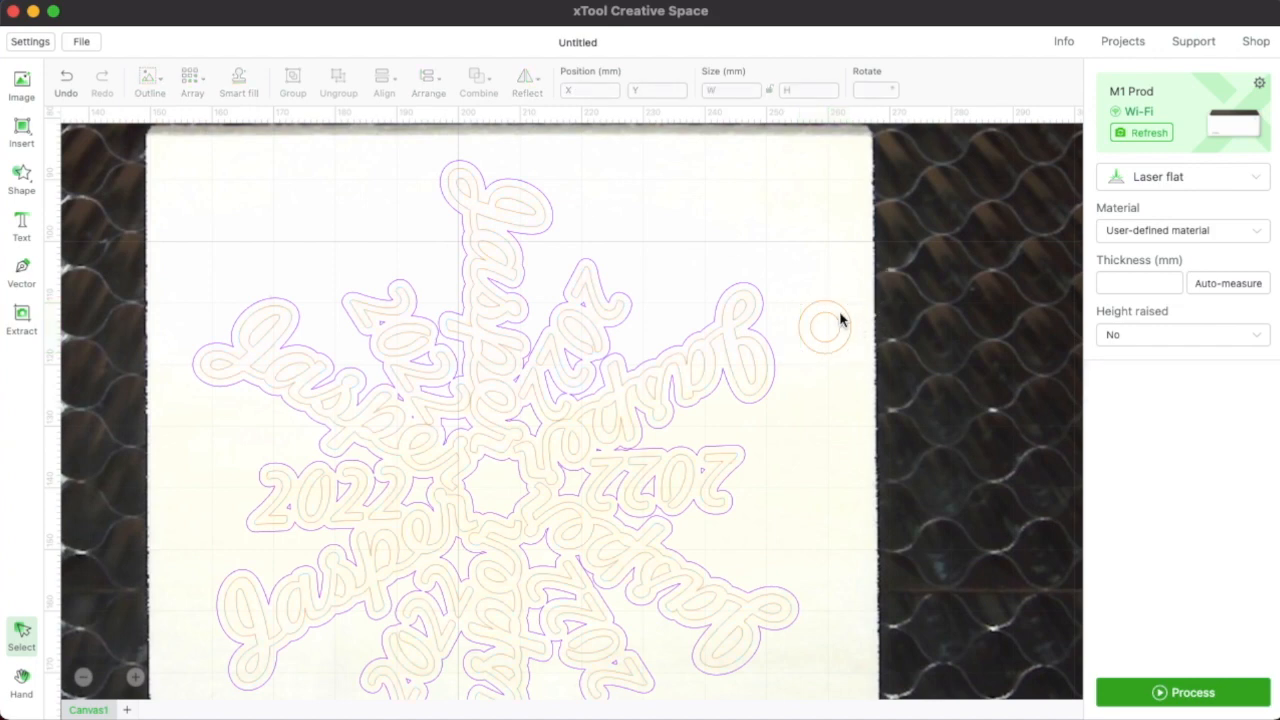
pyautogui.click(828, 336)
pyautogui.click(1240, 383)
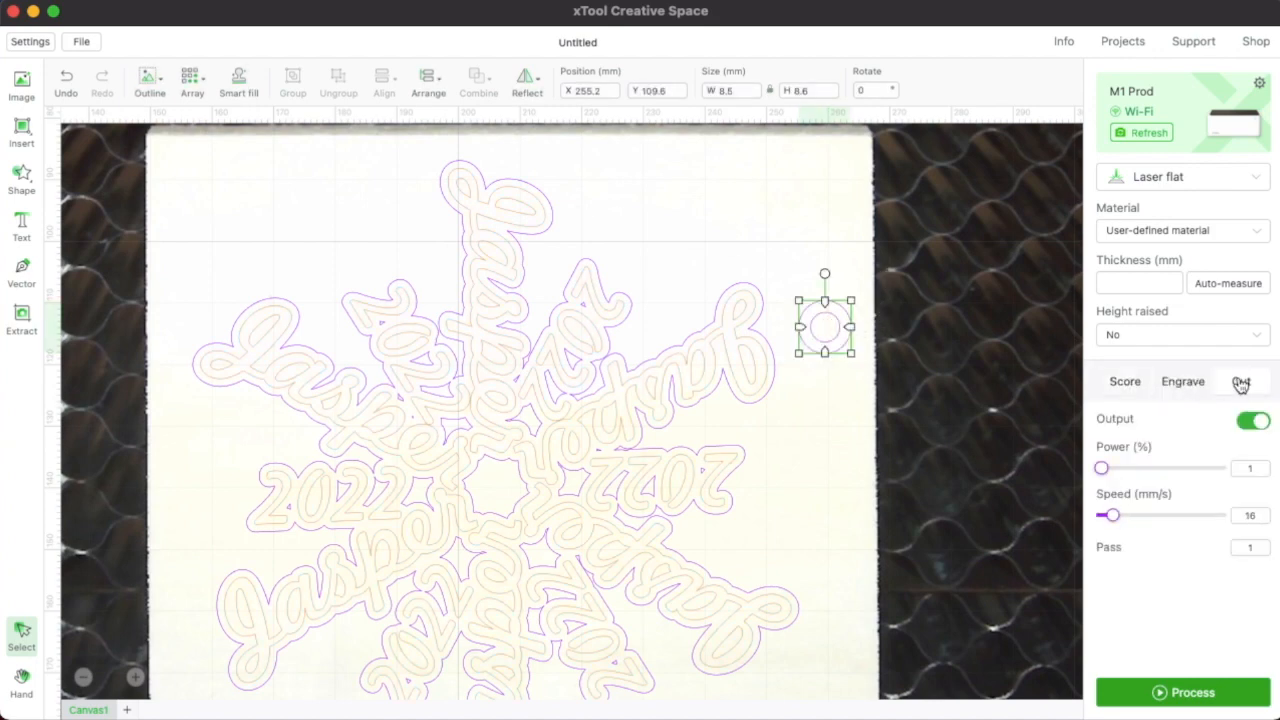
pyautogui.click(937, 376)
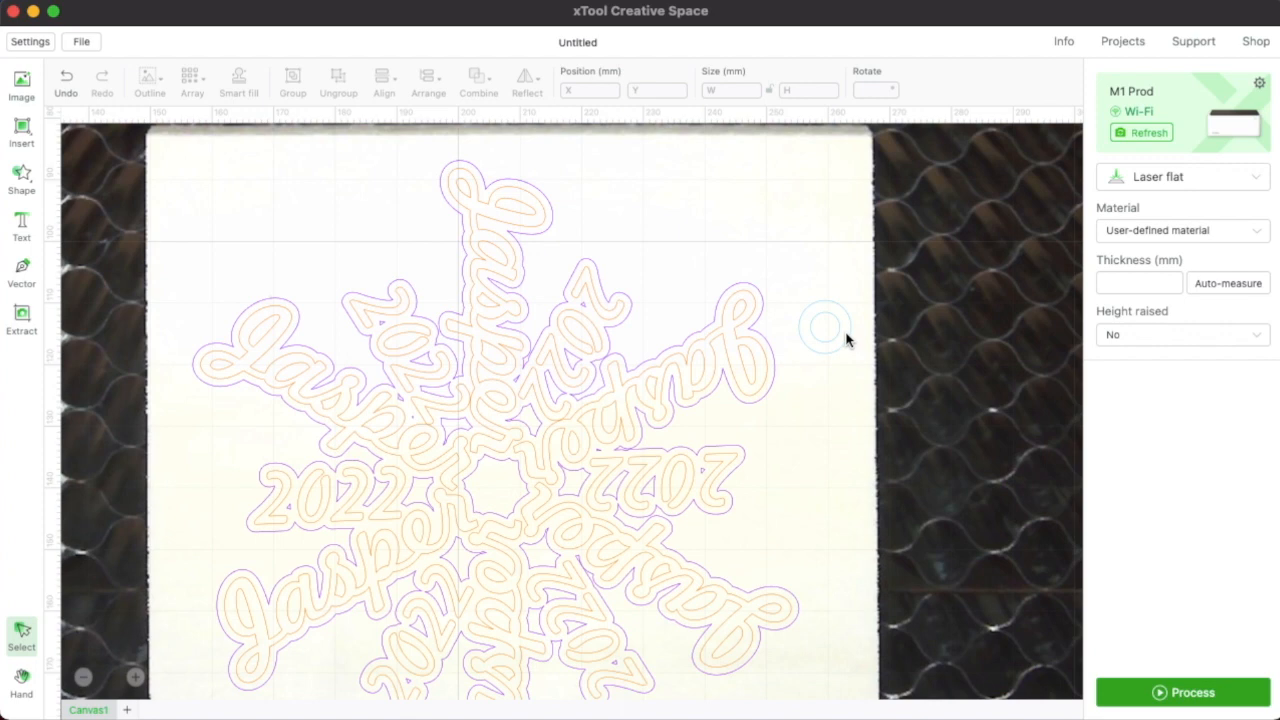
# Move the ring onto the tip of the upper-right arm and nudge it to about X 247.6, Y 109.1 mm.
pyautogui.moveTo(835, 336); pyautogui.dragTo(792, 330)
pyautogui.press('Right')
pyautogui.press('Right')
pyautogui.press('Right')
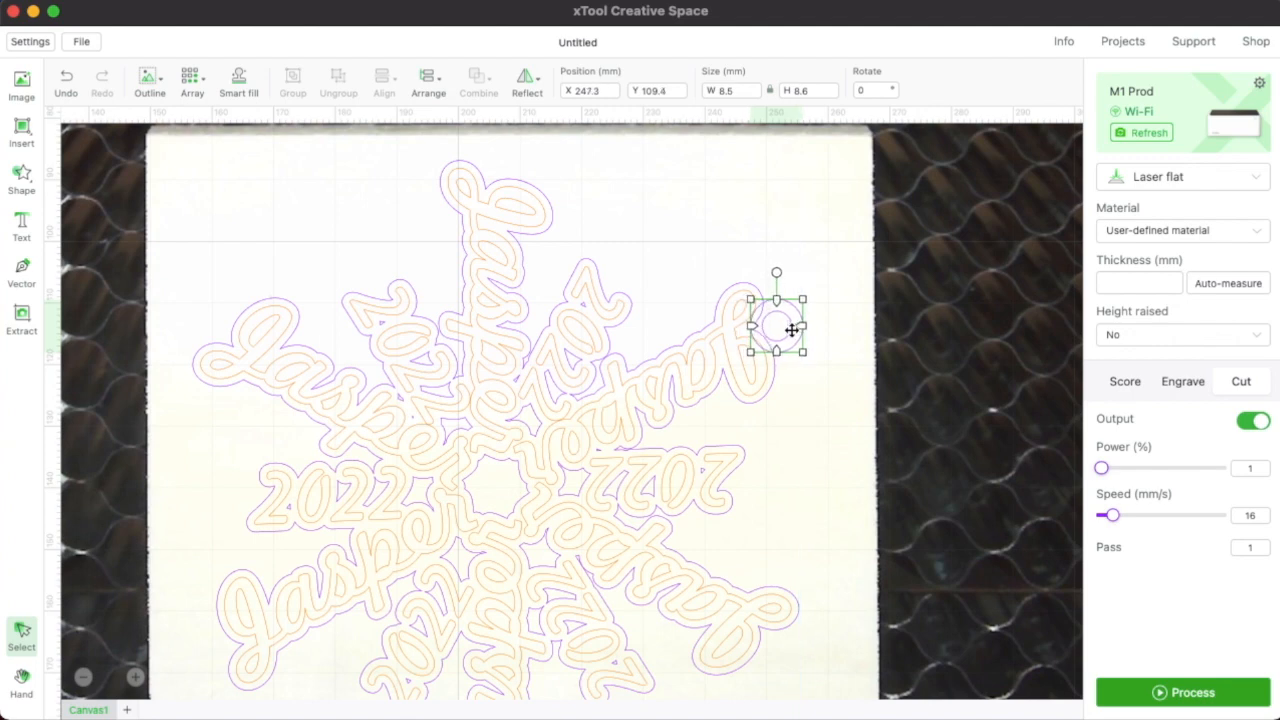
pyautogui.press('Up')
pyautogui.press('Up')
pyautogui.press('Up')
pyautogui.press('Right')
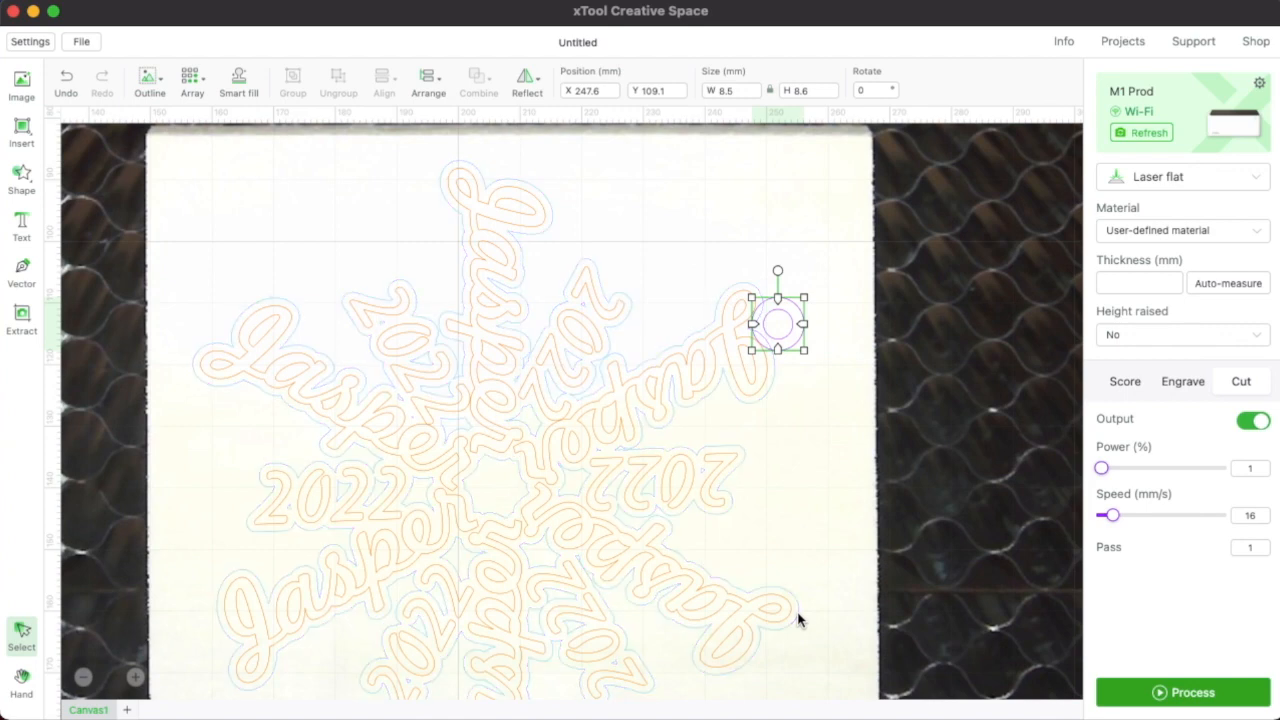
# Merge the hanging ring with the snowflake's outer outline using Unite.
pyautogui.keyDown('shift'); pyautogui.click(798, 620); pyautogui.keyUp('shift')
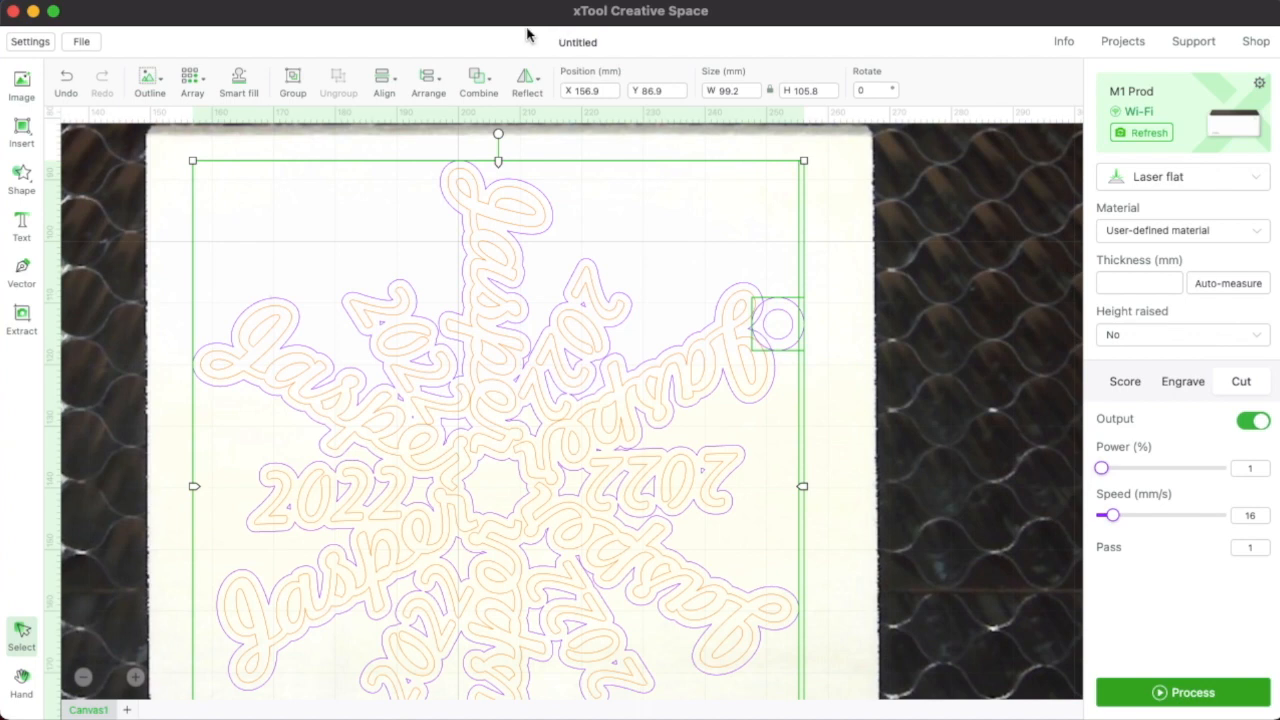
pyautogui.click(479, 82)
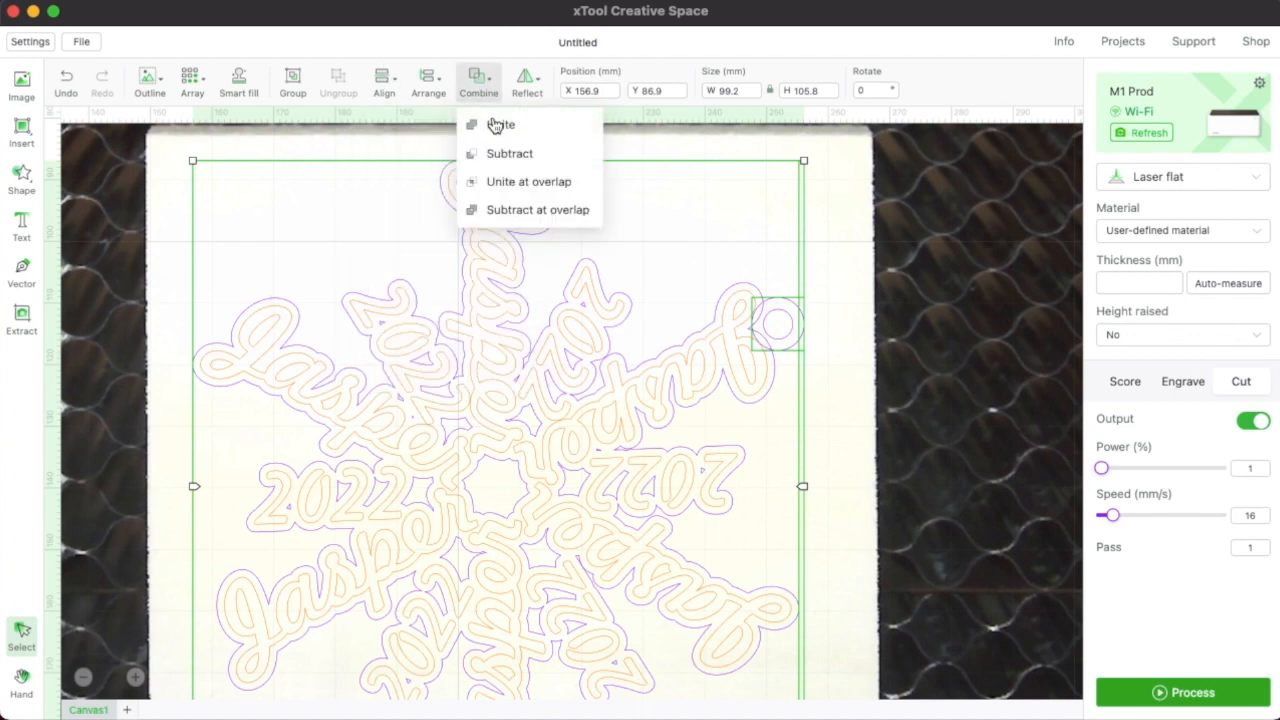
pyautogui.click(499, 124)
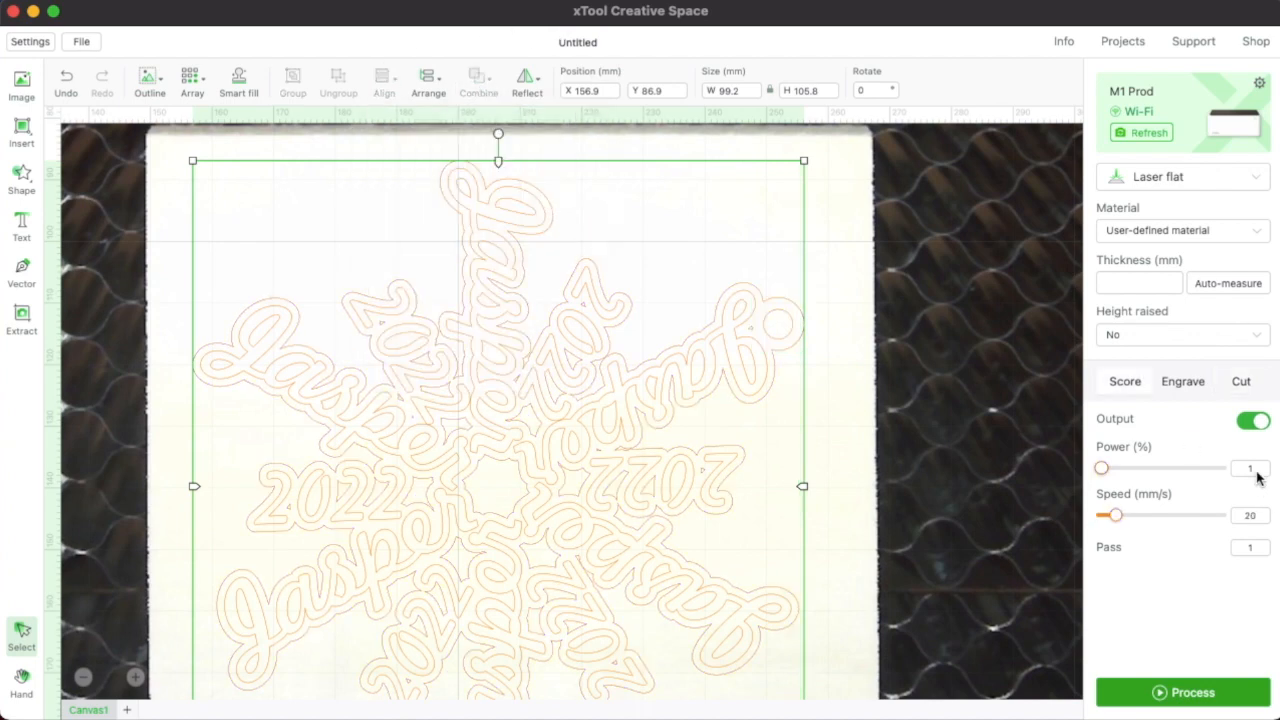
# Set the united outline to Cut with power 100%, speed 10 mm/s and 2 passes.
pyautogui.click(1240, 385)
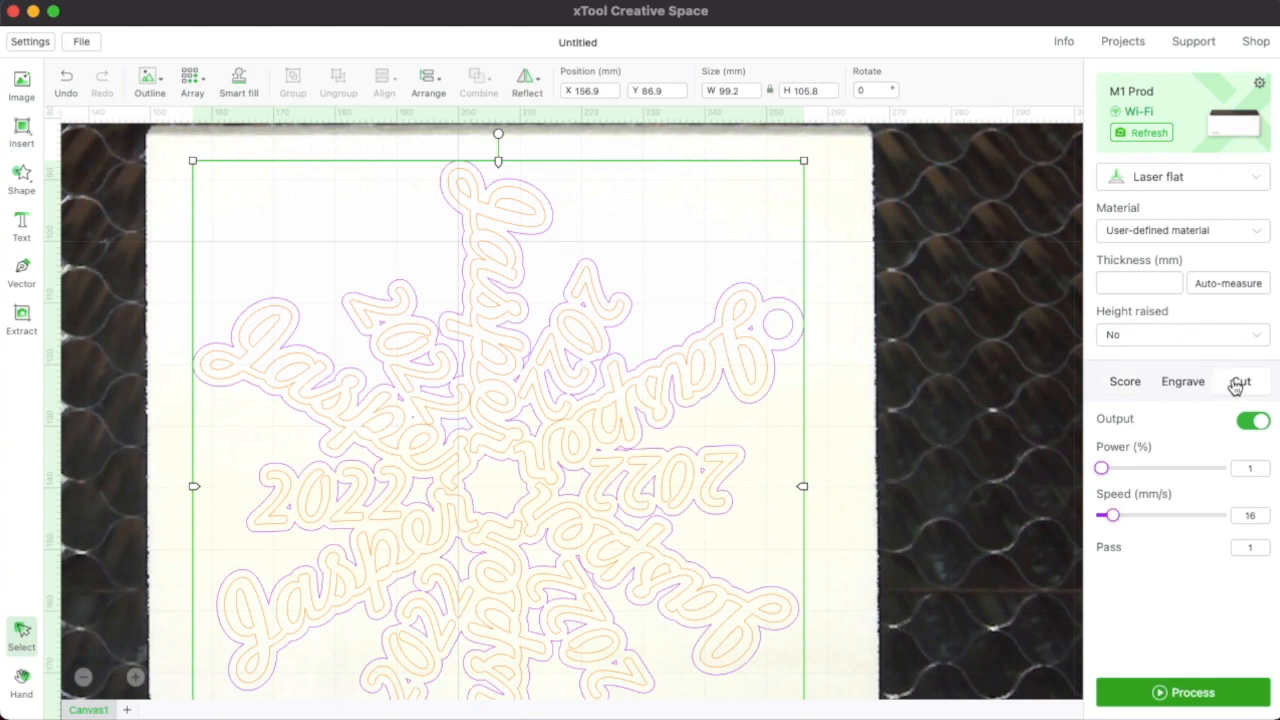
pyautogui.moveTo(1104, 469); pyautogui.dragTo(1269, 480)
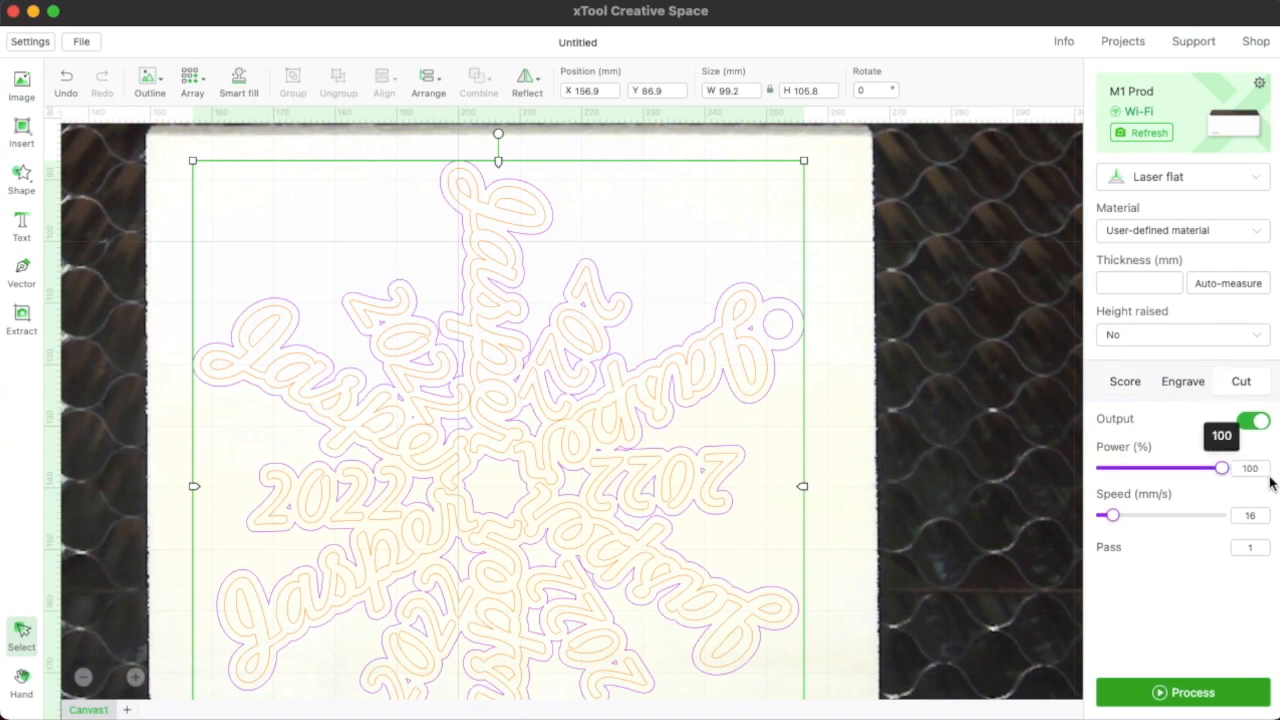
pyautogui.click(1250, 515)
pyautogui.press('BackSpace')
pyautogui.write('0')
pyautogui.click(1255, 547)
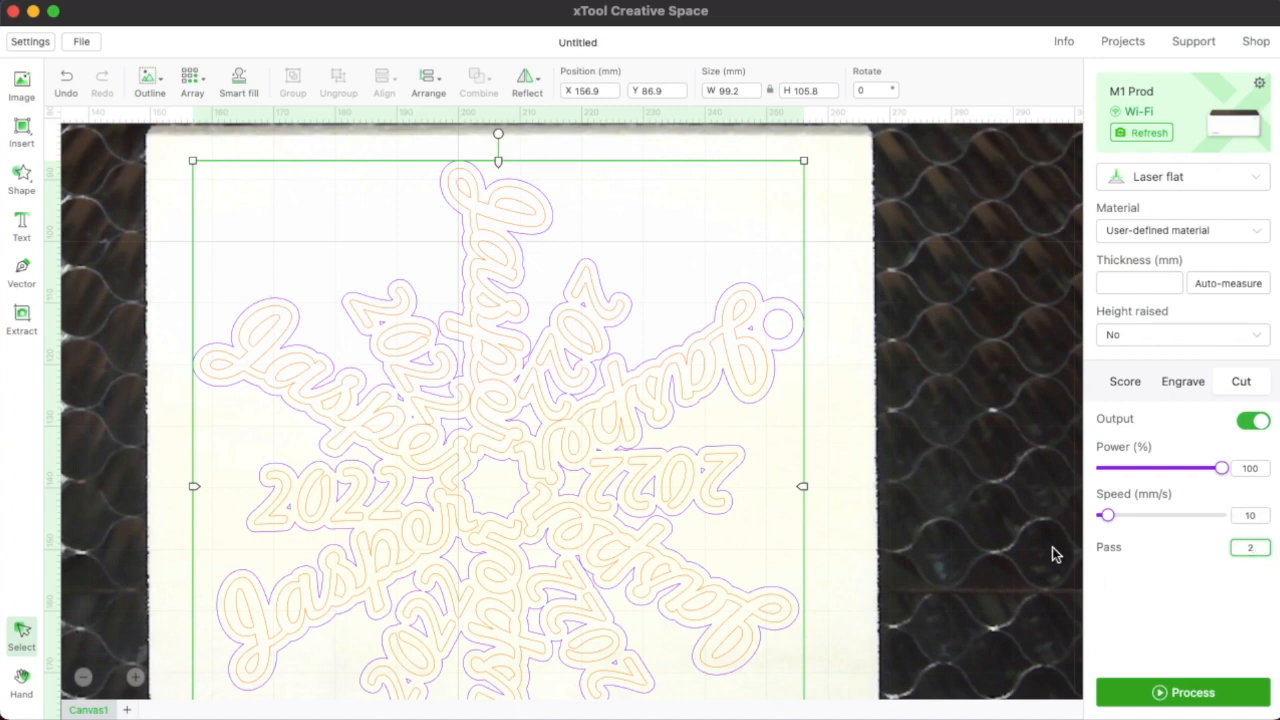
pyautogui.click(884, 469)
# Enlarge the whole design to about 107.3 × 114.4 mm and move it to about X 154.8, Y 84 mm on the material.
pyautogui.scroll(-5, 884, 475)
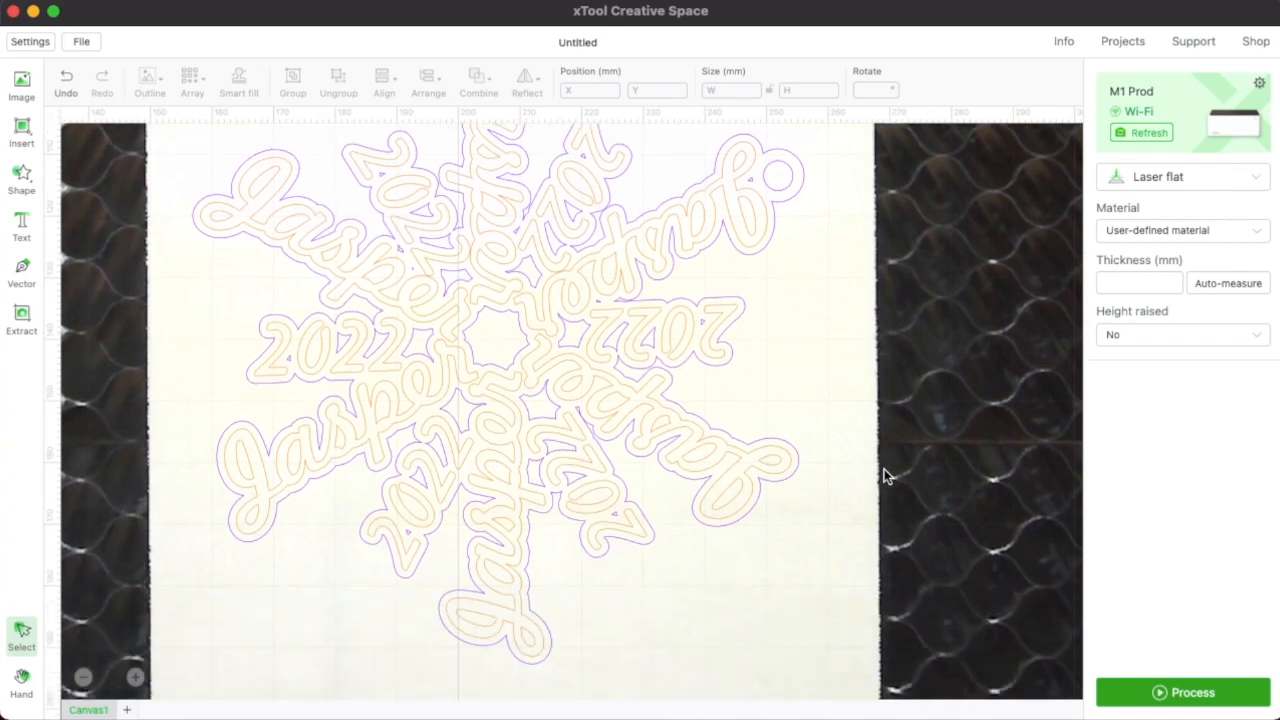
pyautogui.scroll(-5, 884, 475)
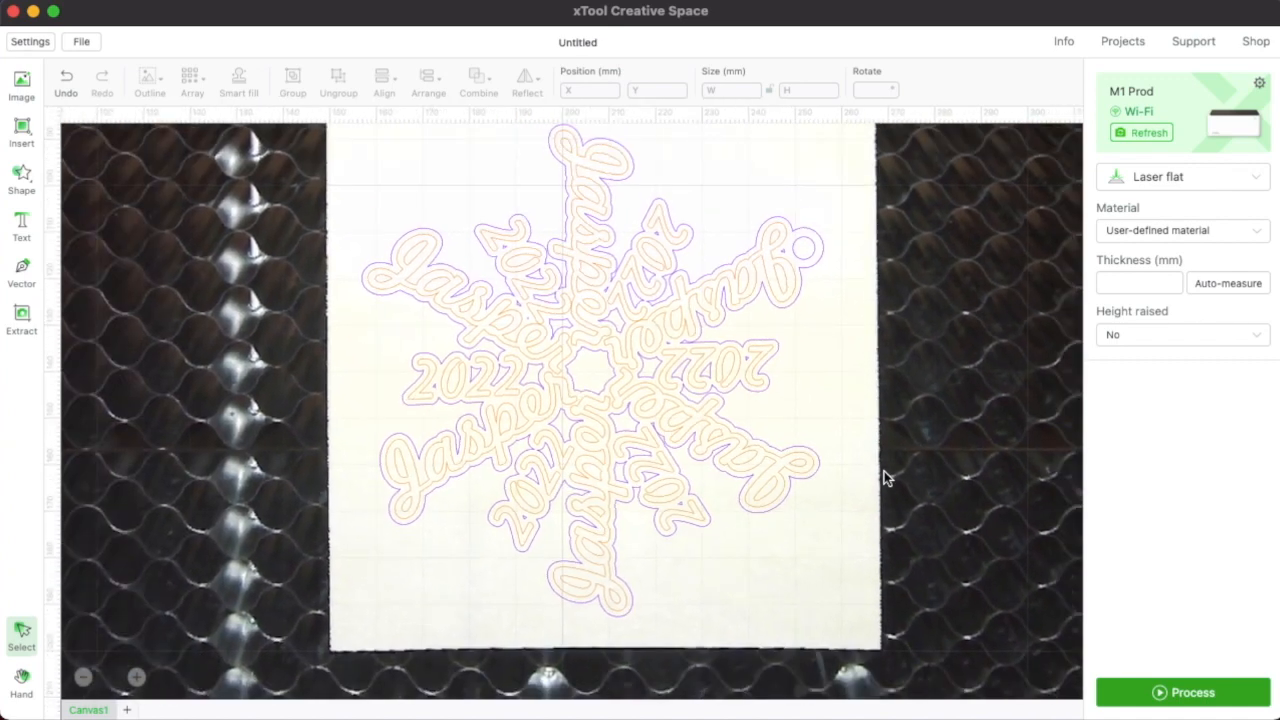
pyautogui.scroll(2, 884, 478)
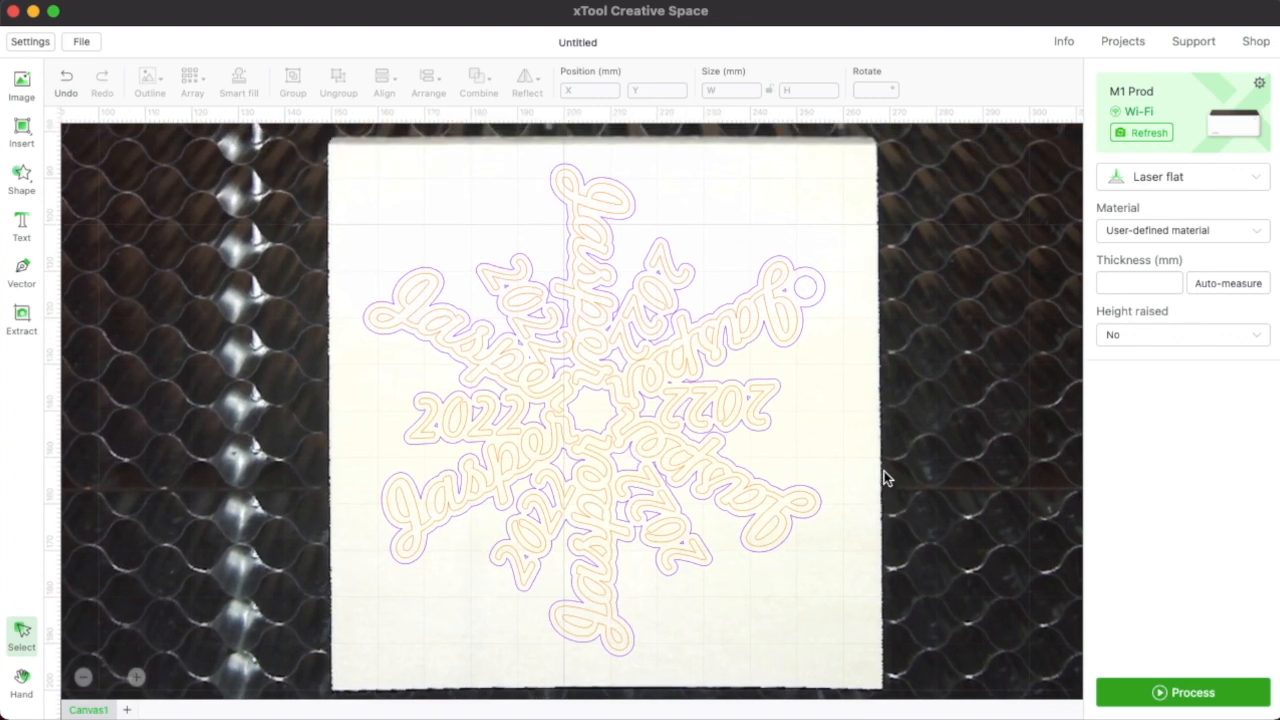
pyautogui.press('super+a')
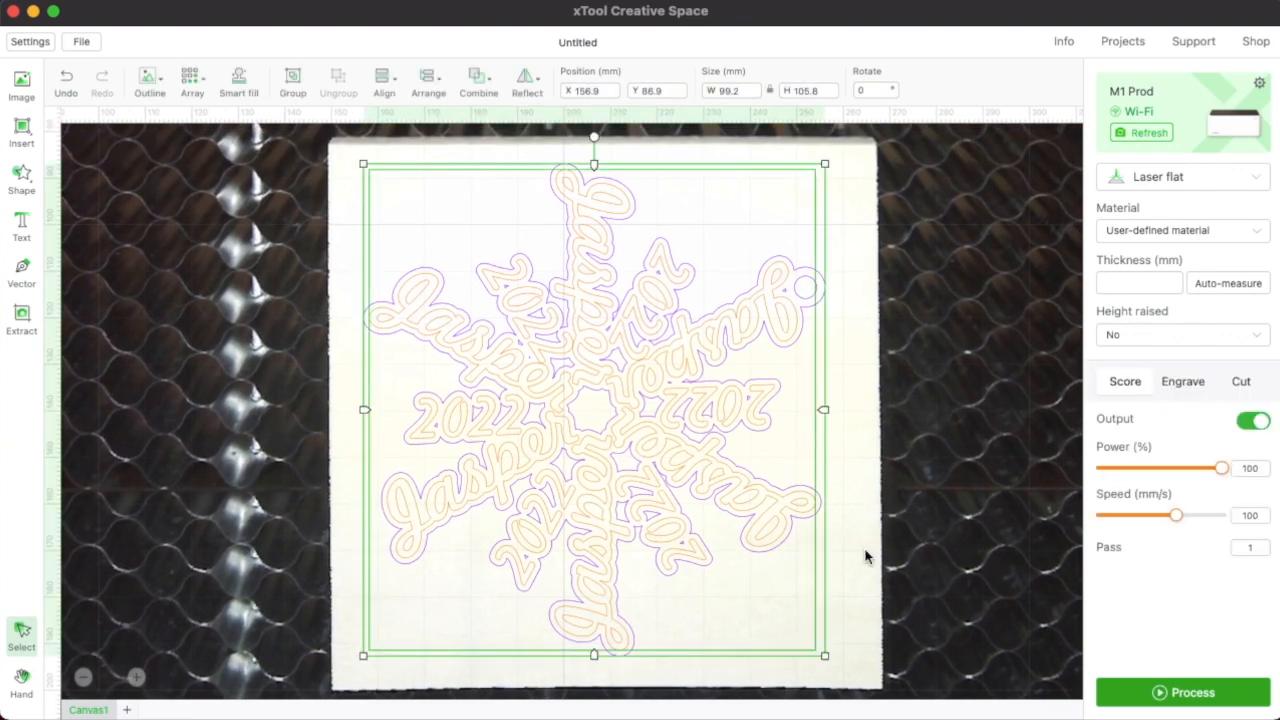
pyautogui.moveTo(826, 656); pyautogui.dragTo(866, 674)
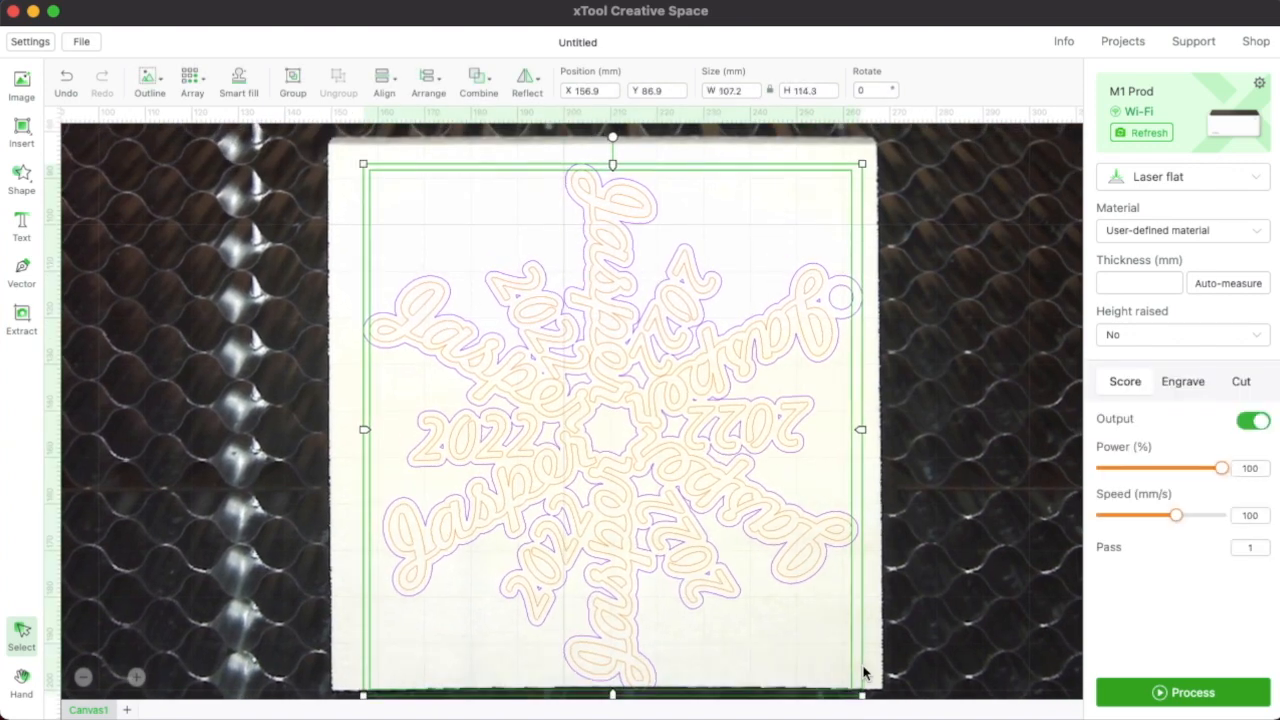
pyautogui.moveTo(751, 574); pyautogui.dragTo(744, 563)
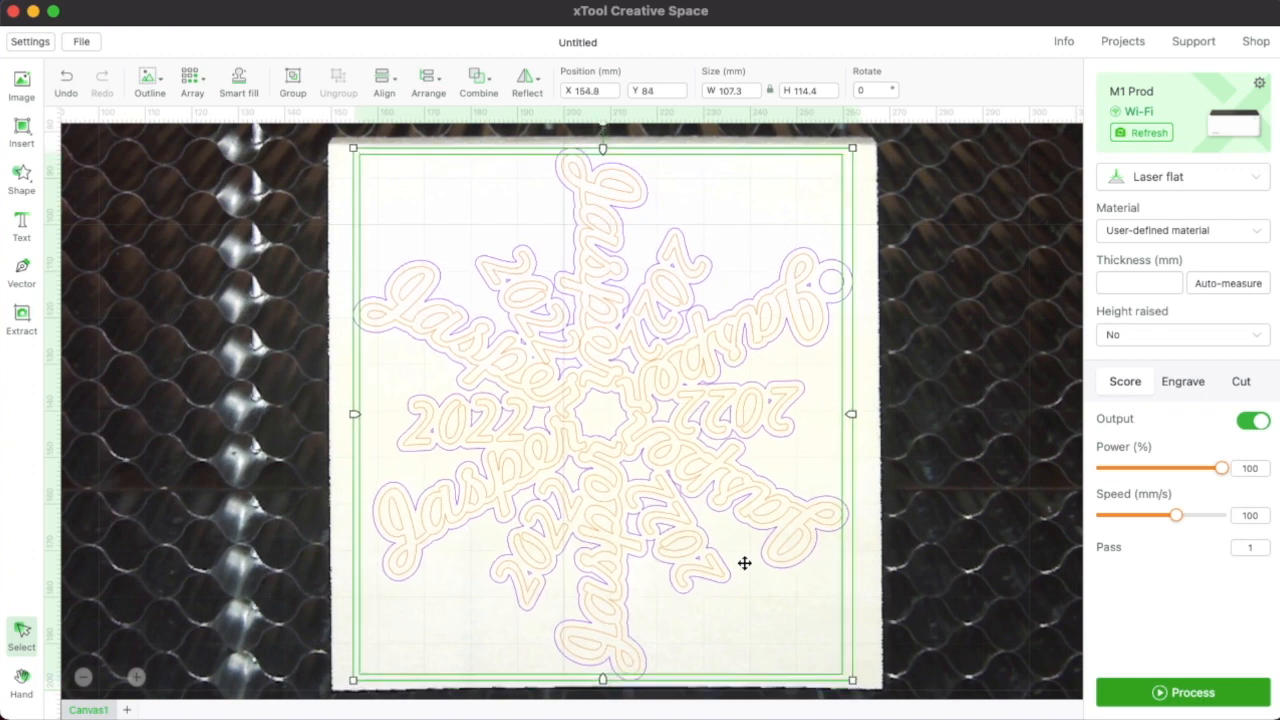
# Auto-measure the material thickness.
pyautogui.click(1230, 284)
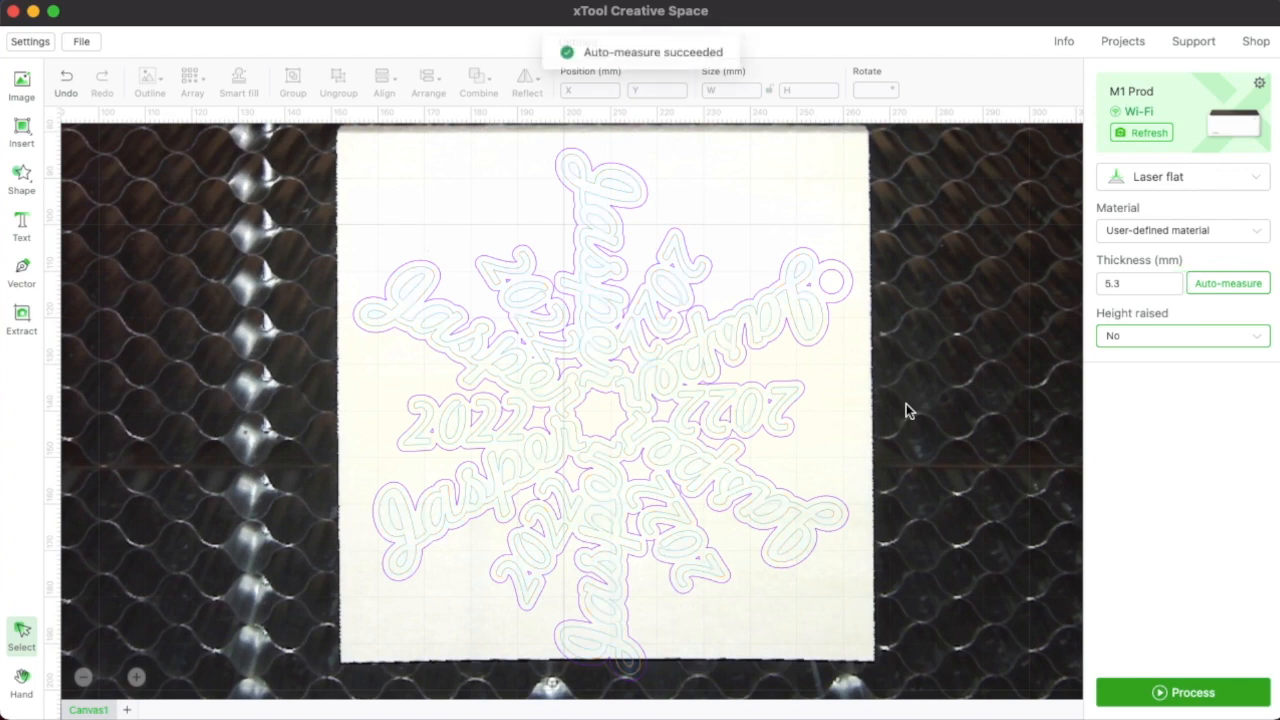
# Rotate the whole design by 45° and move it up to about X 130.1, Y 56.3 mm.
pyautogui.press('super+a')
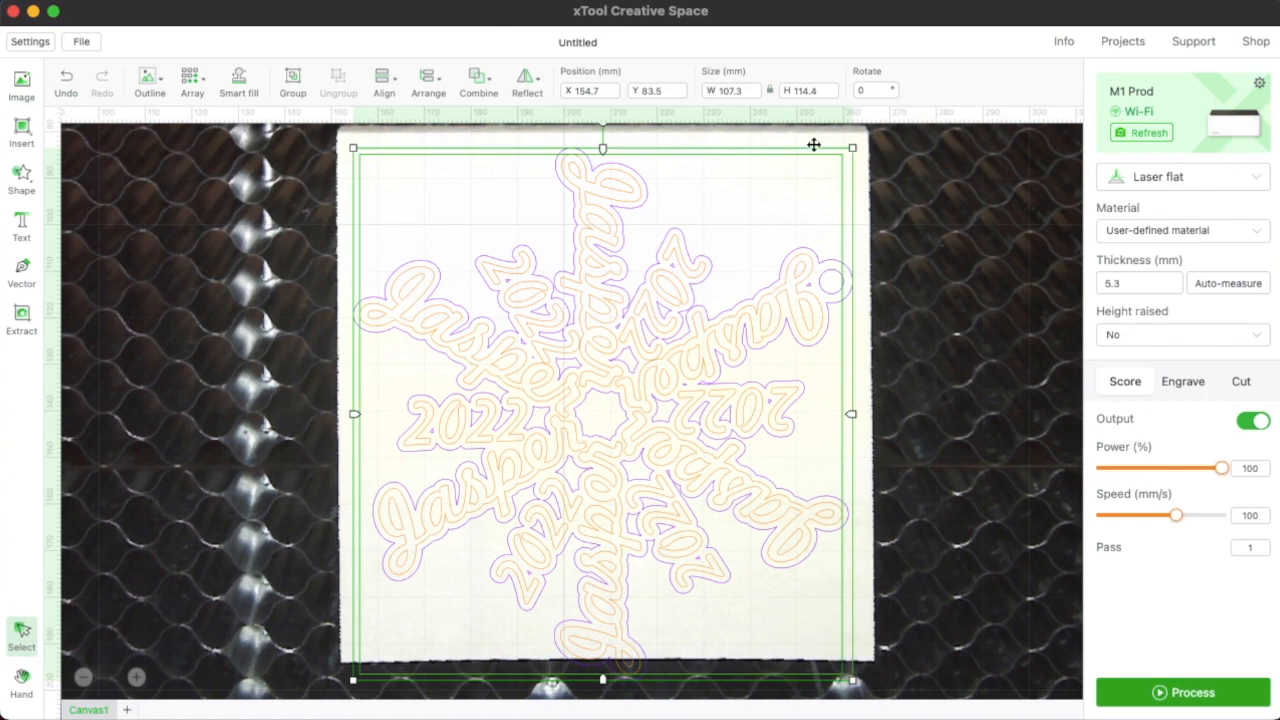
pyautogui.click(868, 90)
pyautogui.write('45')
pyautogui.press('Return')
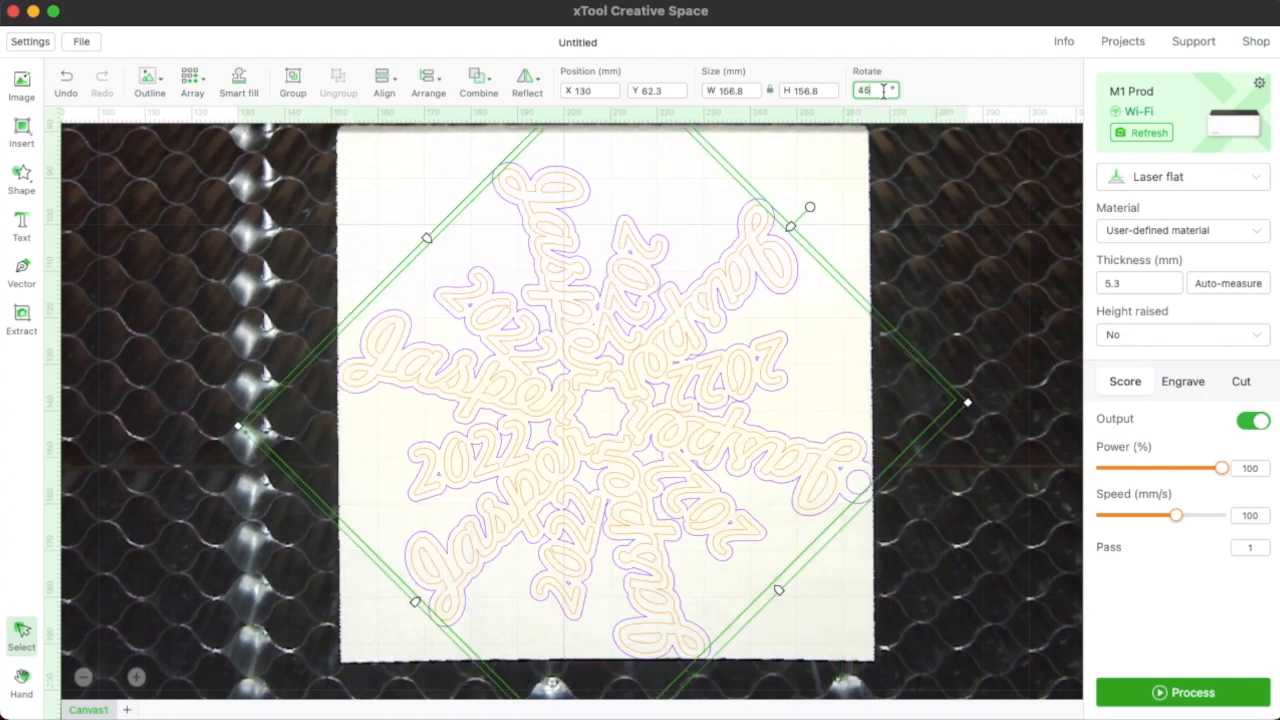
pyautogui.click(728, 308)
pyautogui.moveTo(728, 308); pyautogui.dragTo(728, 283)
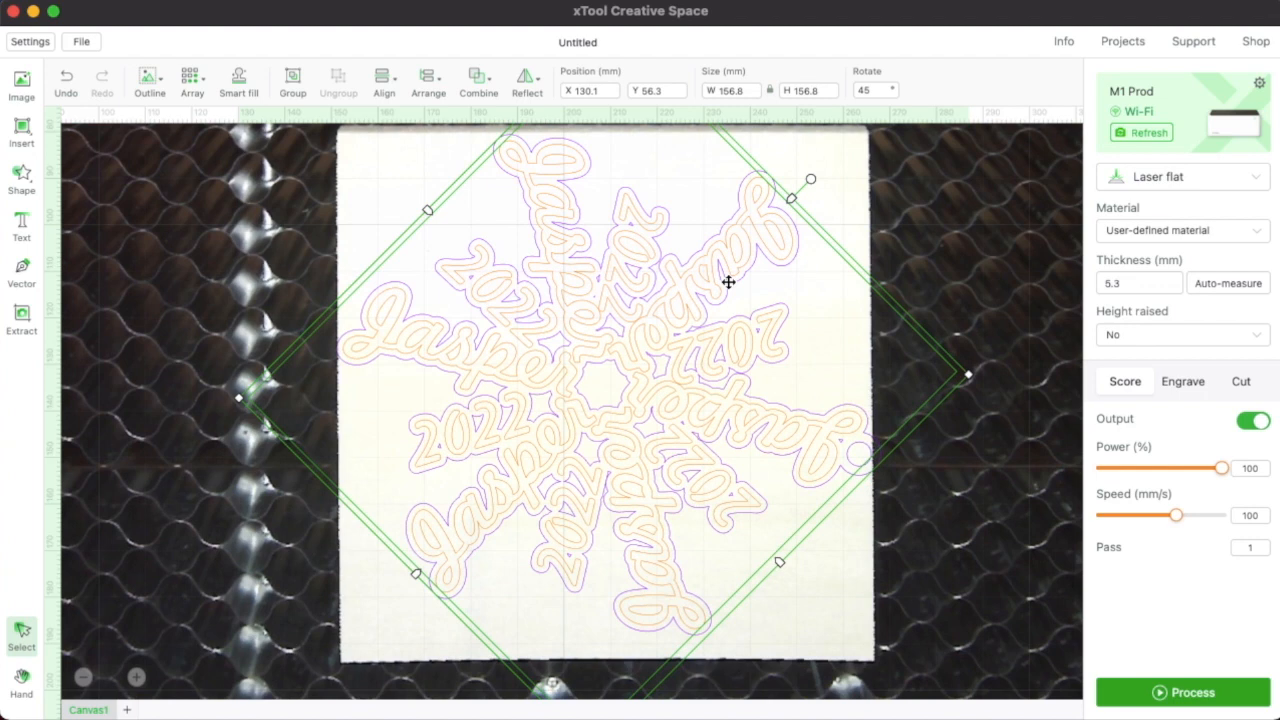
# Rotate the design by another 90° and turn it back freehand until the ring's arm points to the material's lower-right corner.
pyautogui.doubleClick(871, 90)
pyautogui.write('0')
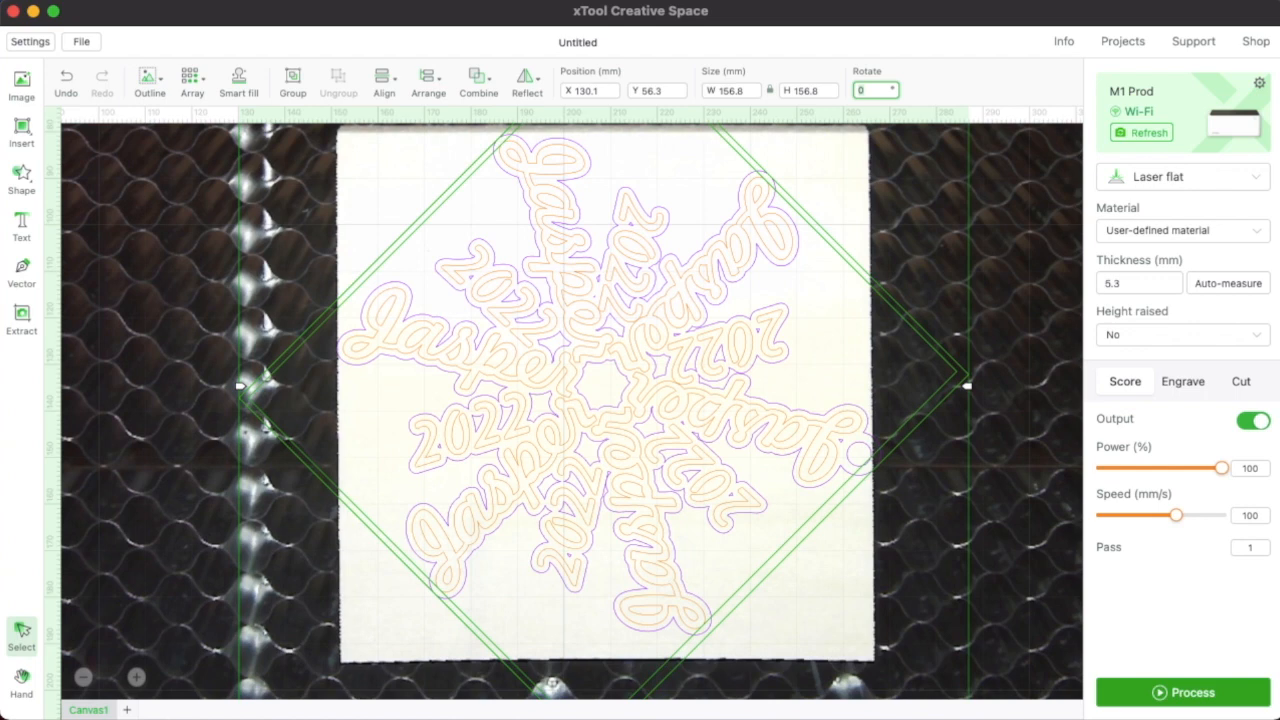
pyautogui.write('90')
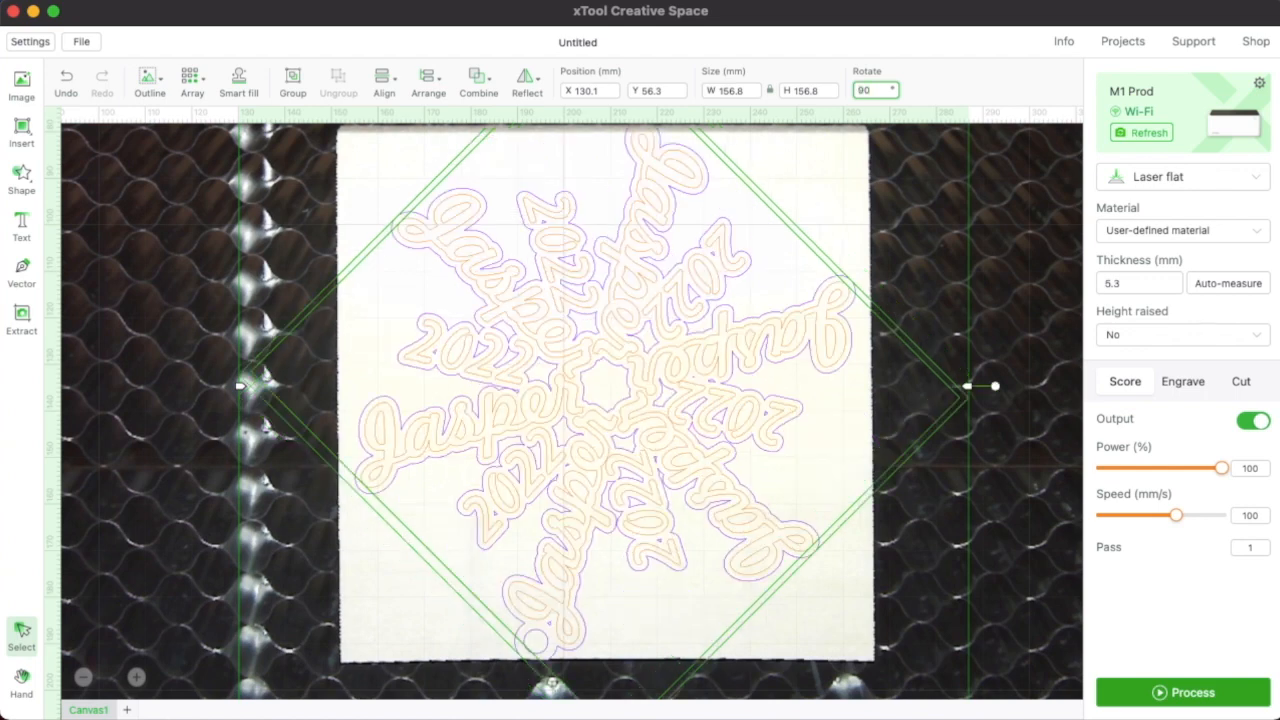
pyautogui.click(934, 221)
pyautogui.moveTo(997, 383); pyautogui.dragTo(723, 176)
pyautogui.scroll(-2, 826, 272)
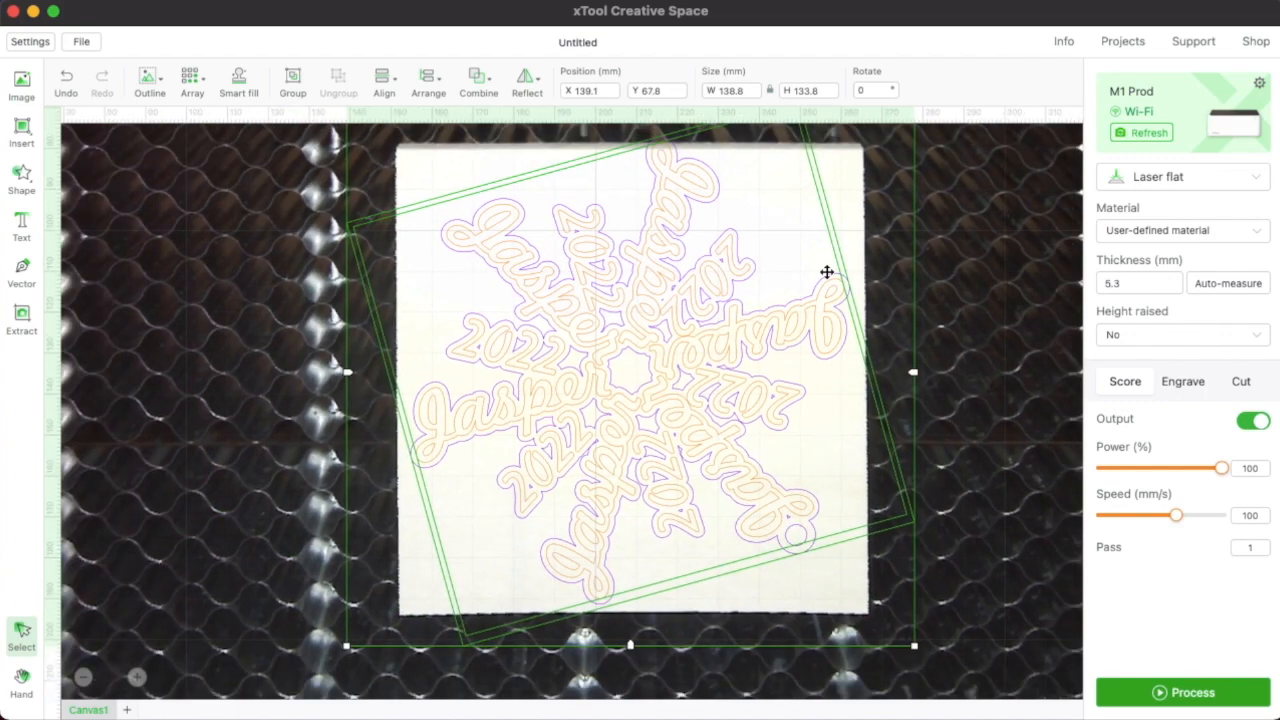
# Shrink the rotated design slightly and centre it on the material, with its outline about 135.1 × 130.3 mm at X 141.1, Y 72.4 mm.
pyautogui.moveTo(757, 323); pyautogui.dragTo(757, 331)
pyautogui.click(803, 565)
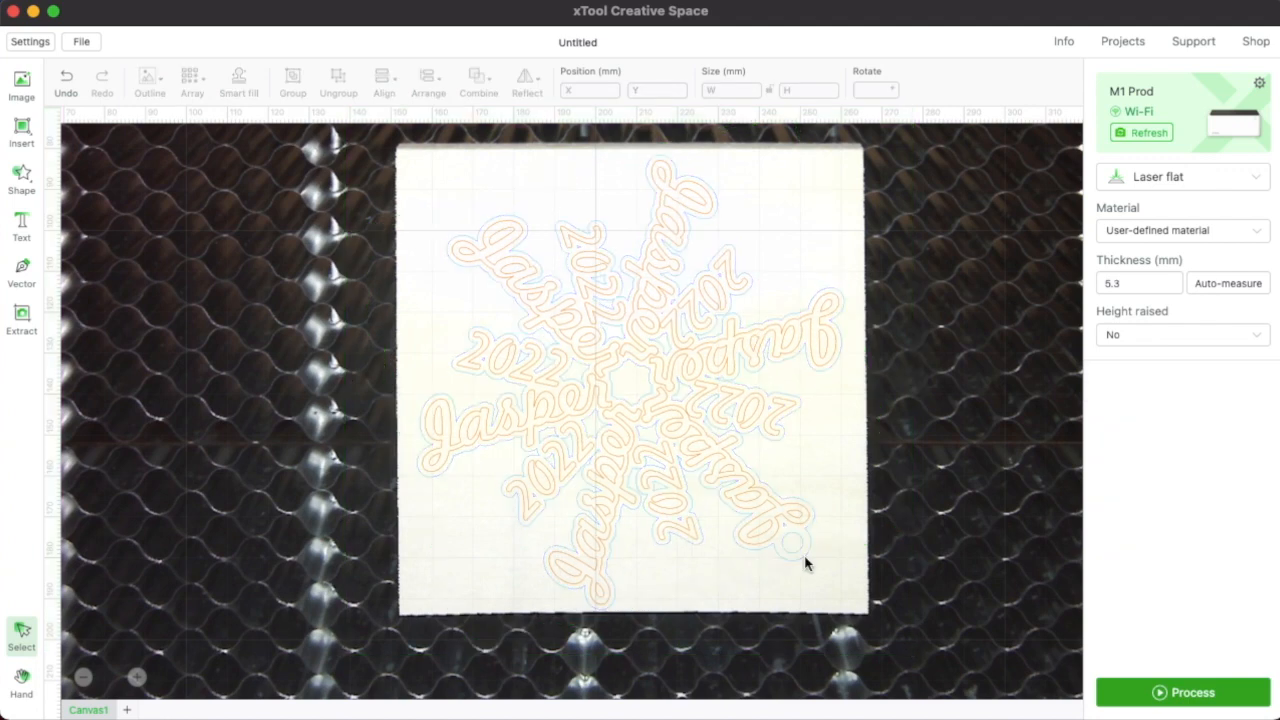
pyautogui.click(806, 560)
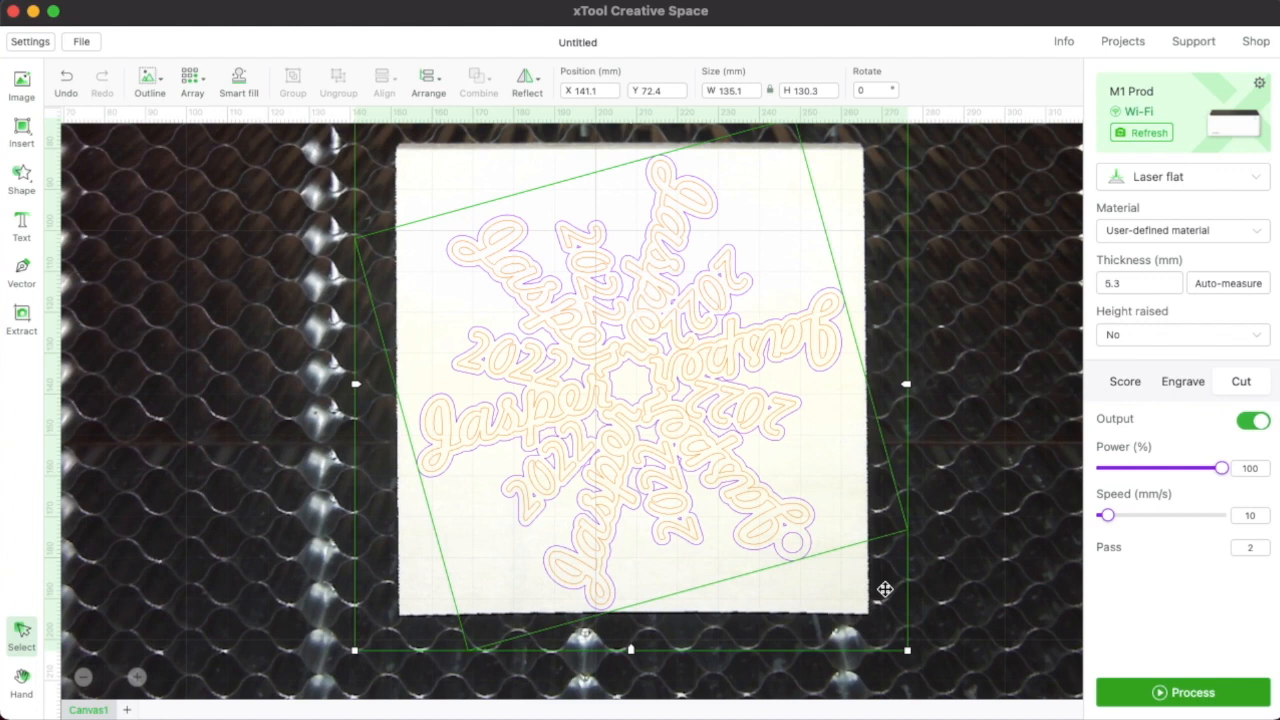
# Process the design, start the laser job and close the completion dialog when it finishes.
pyautogui.click(1162, 699)
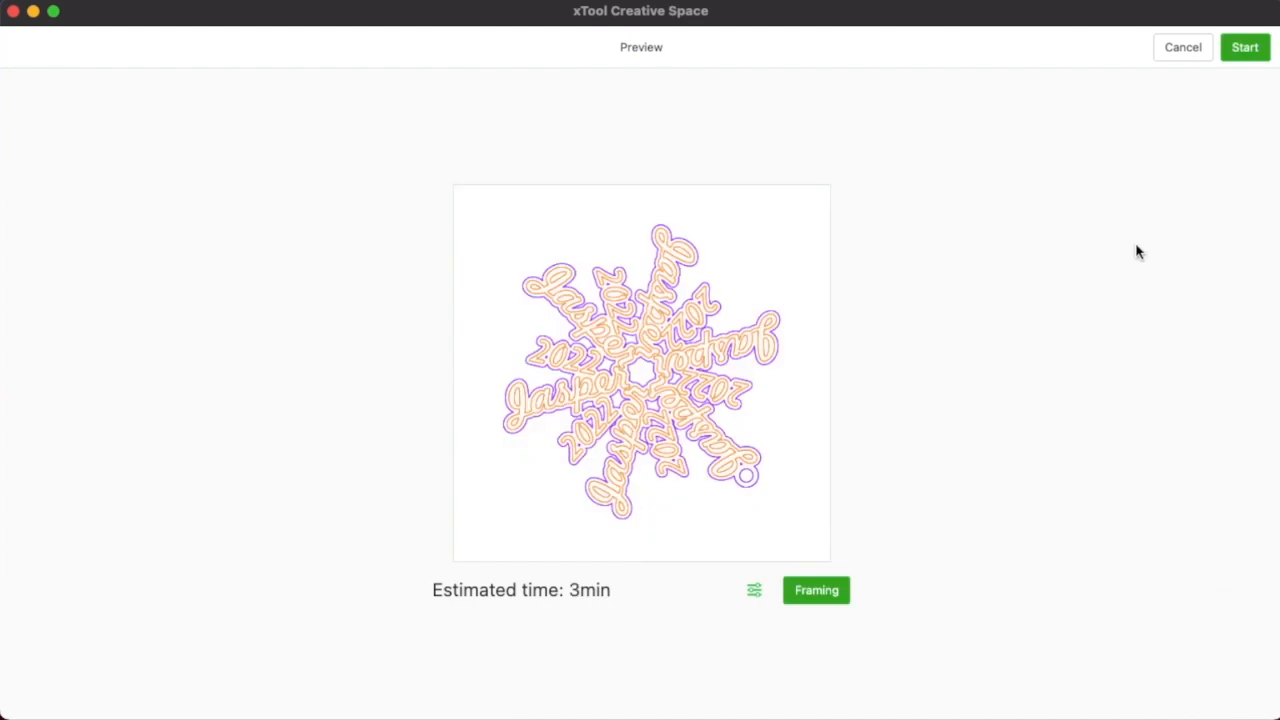
pyautogui.click(1245, 48)
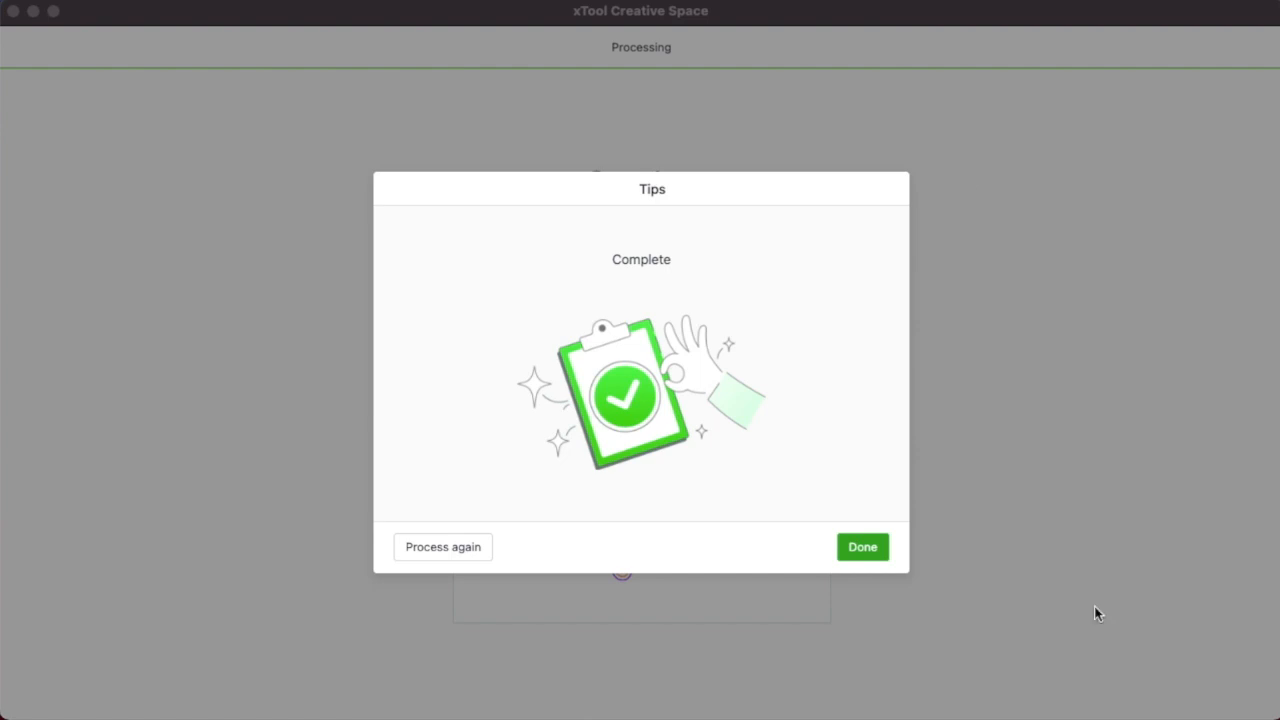
pyautogui.click(864, 546)
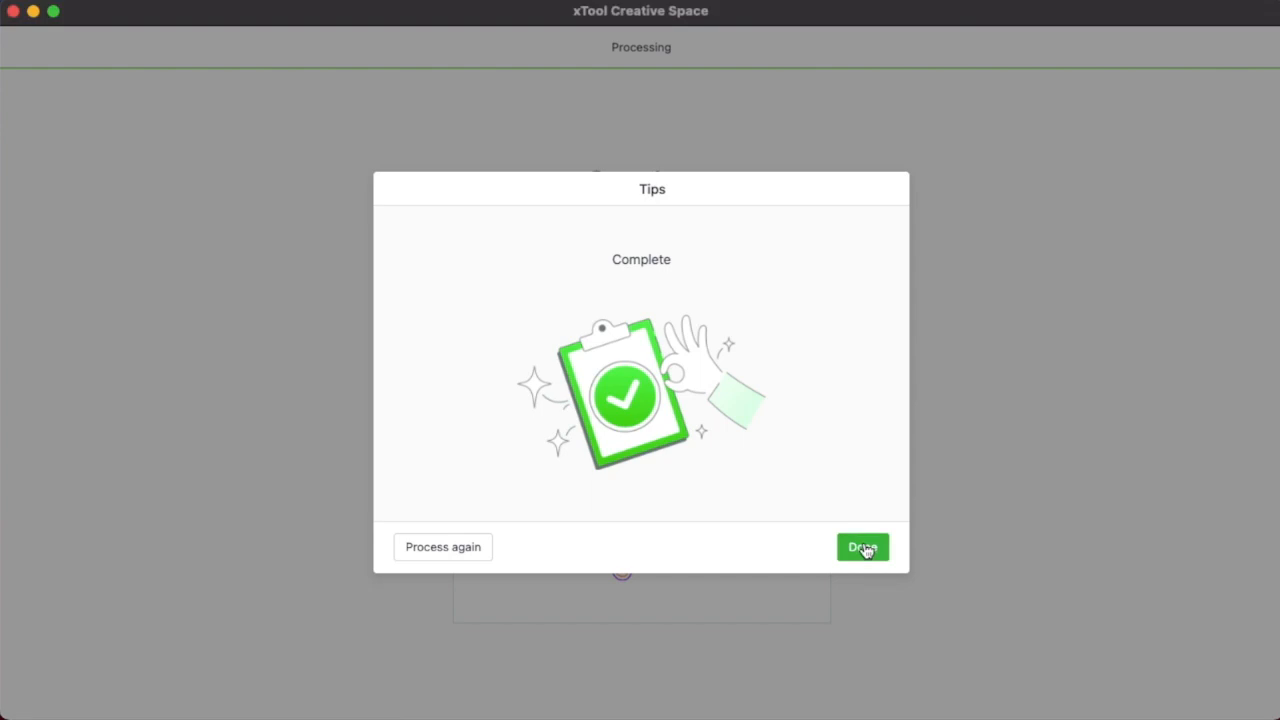
pyautogui.click(864, 548)
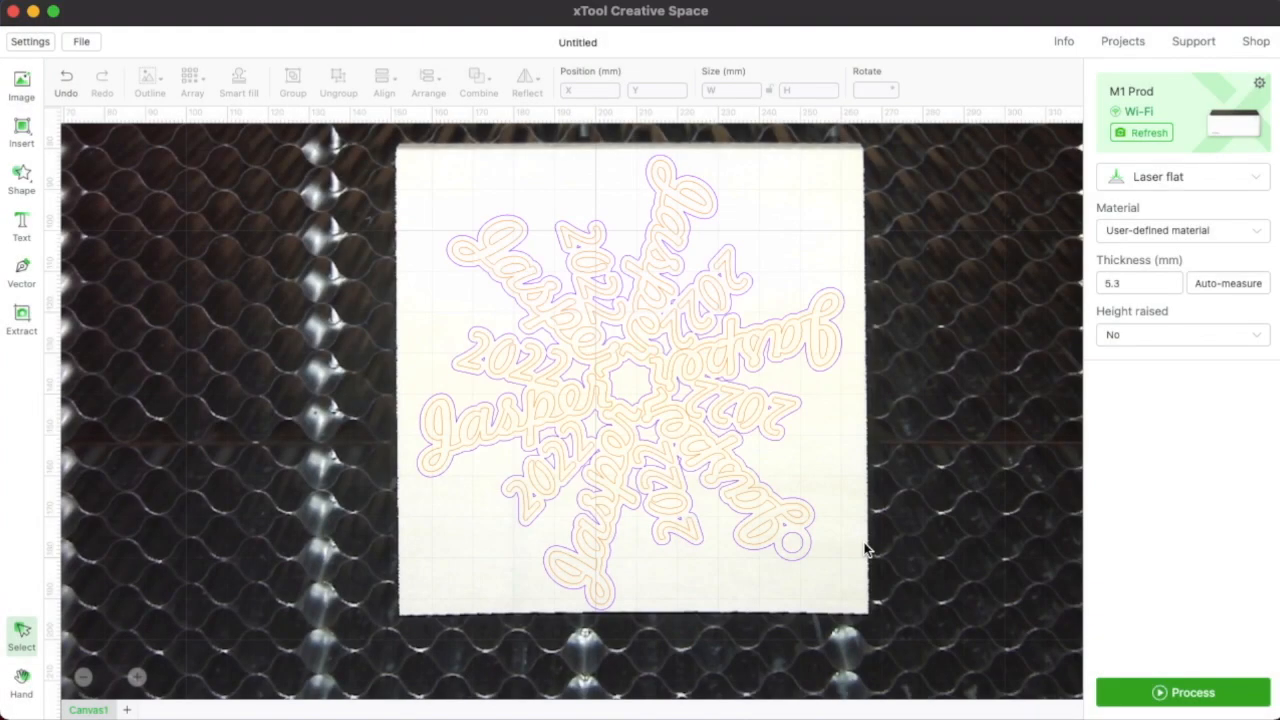
# Refresh the camera image of the laser bed.
pyautogui.click(1145, 133)
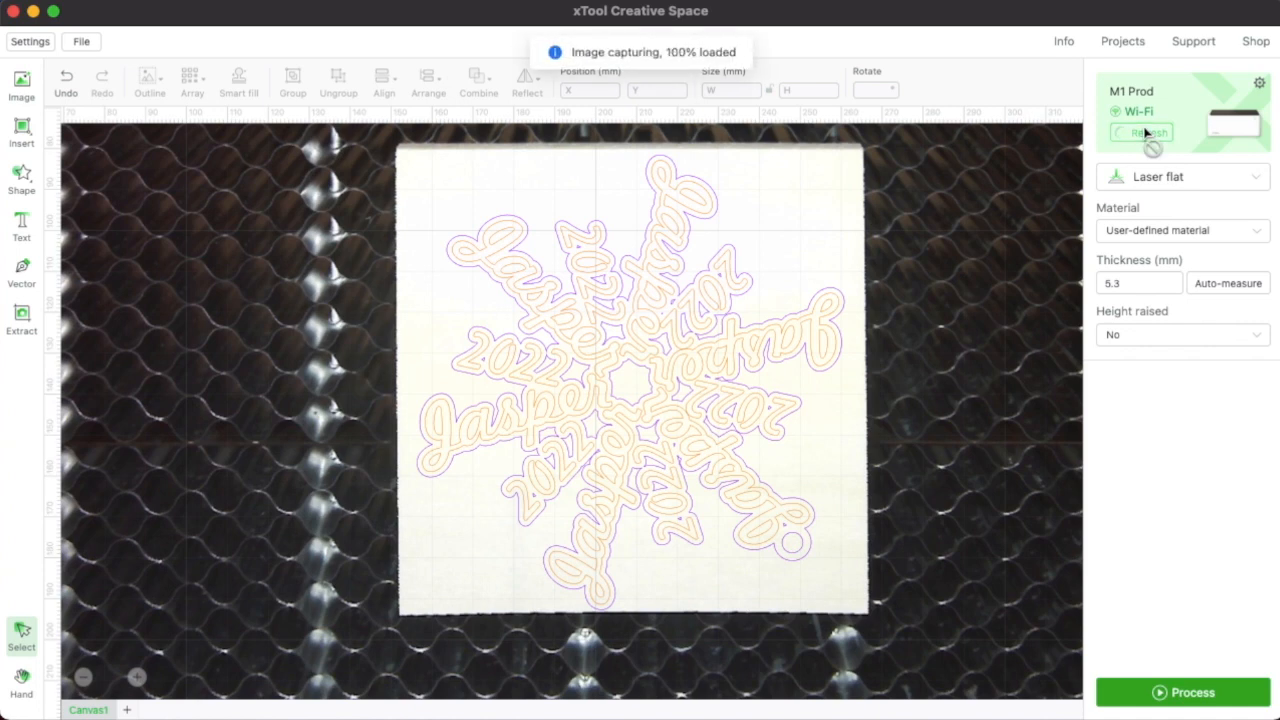